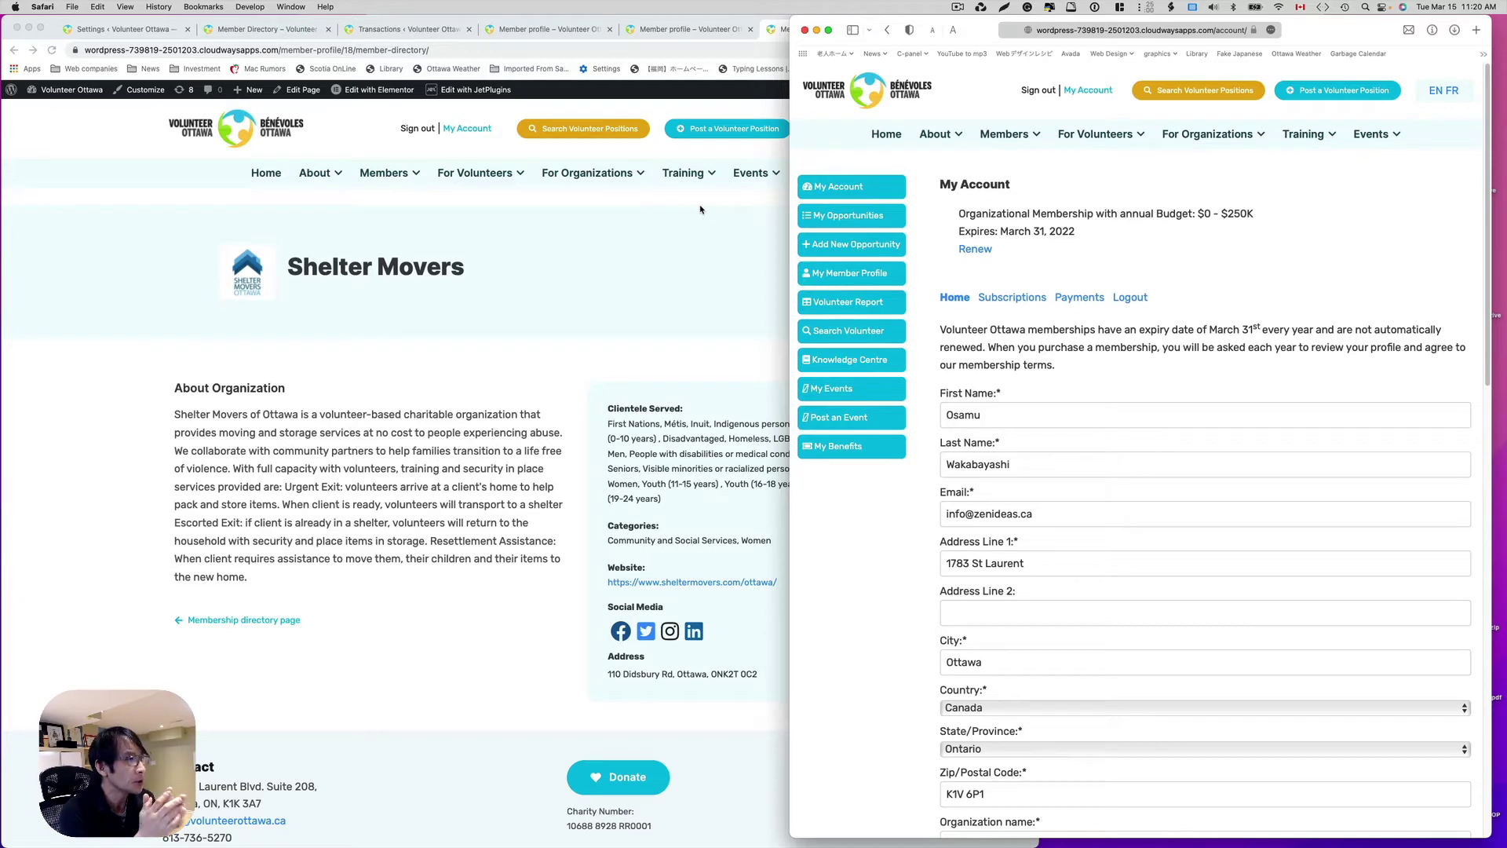
Step: Glance at the Shelter Movers profile, then return to the member's My Account page
click(584, 649)
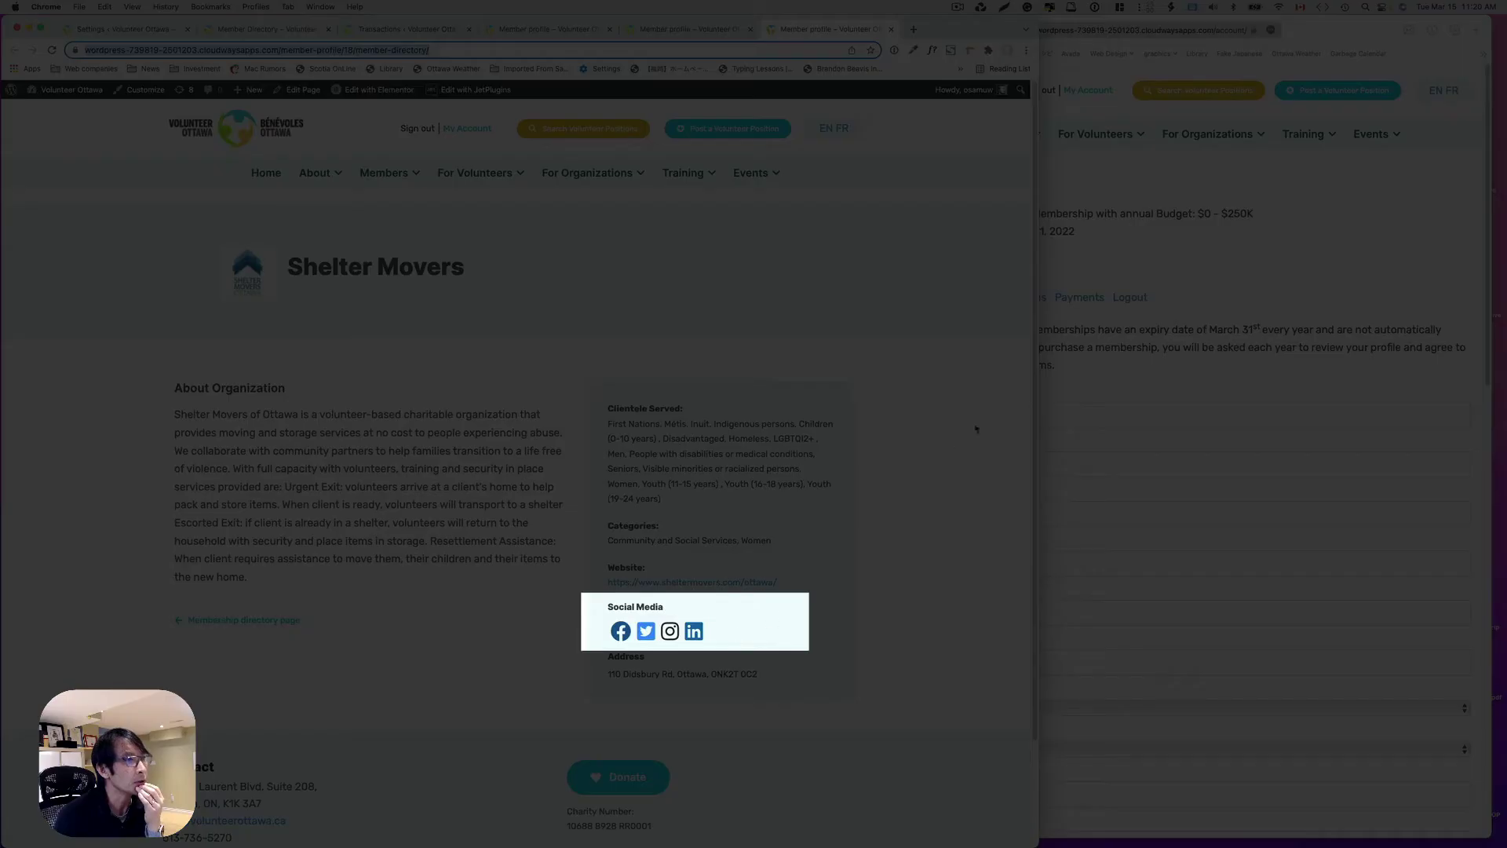
click(1082, 382)
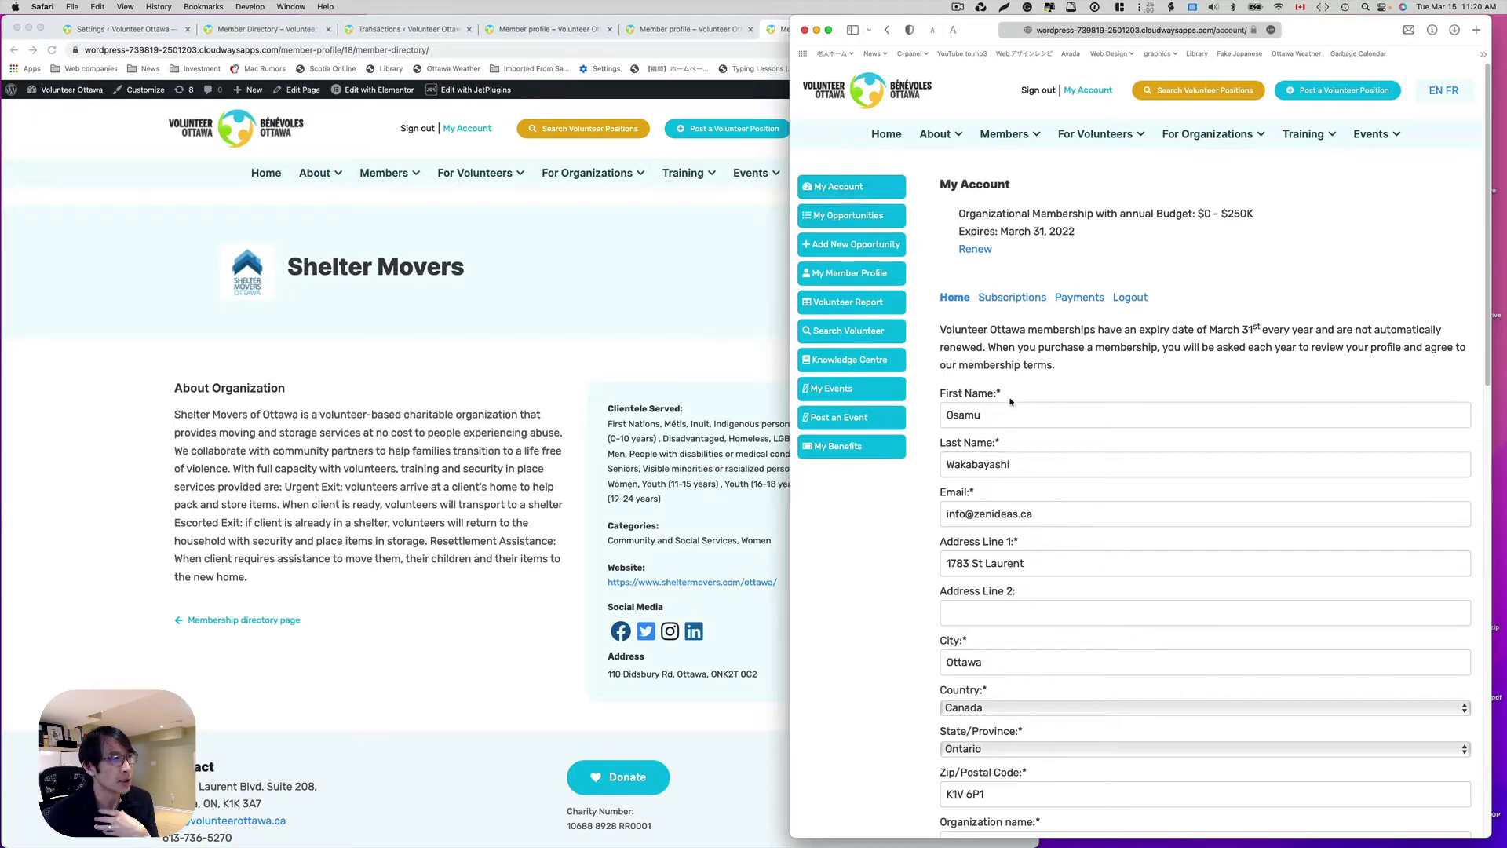
scroll(1021, 439, down, 3)
scroll(1014, 404, down, 6)
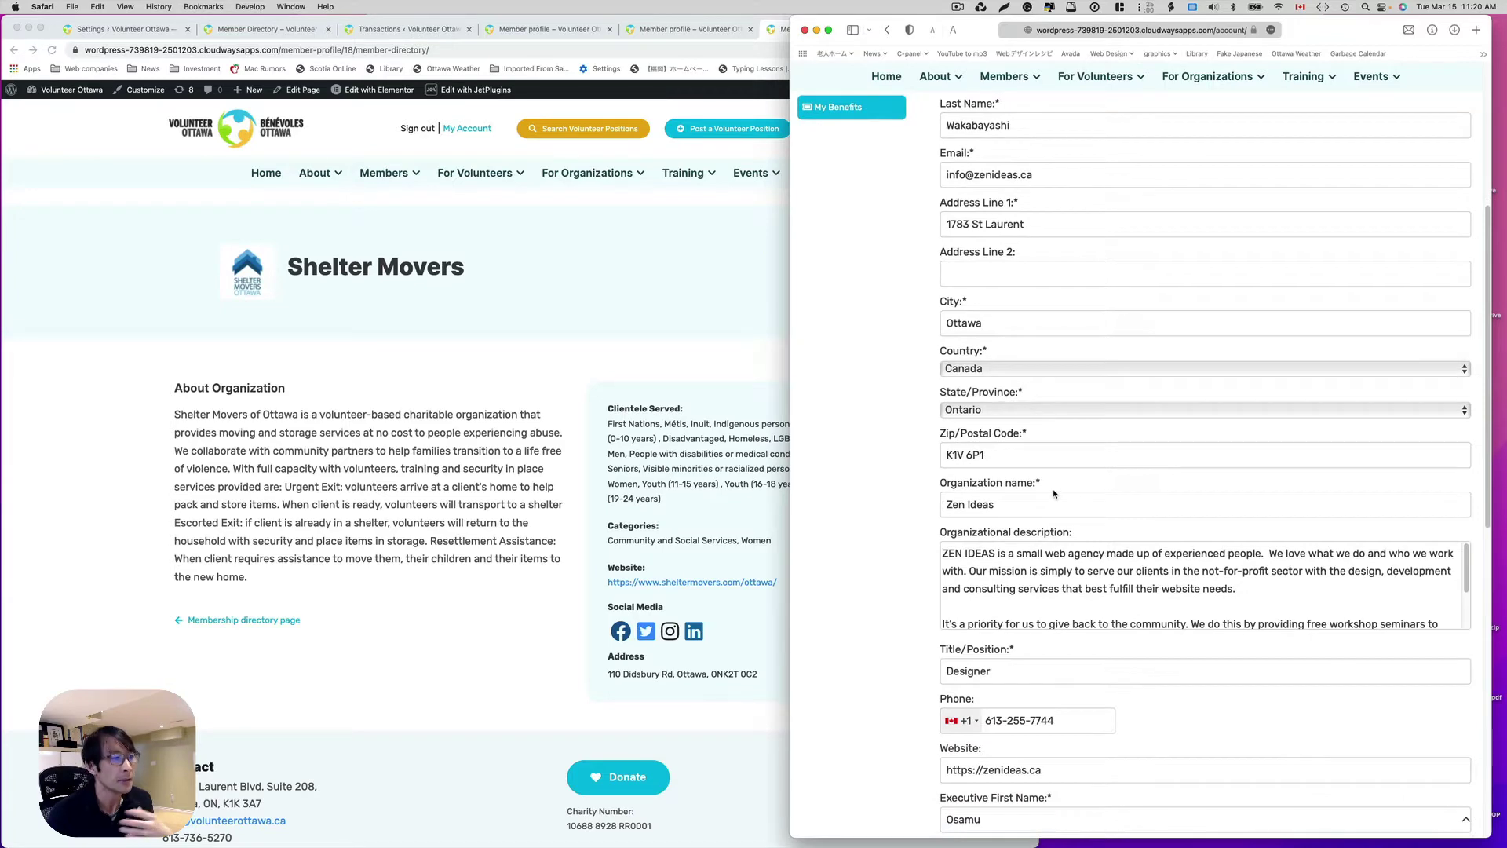
scroll(1054, 492, up, 6)
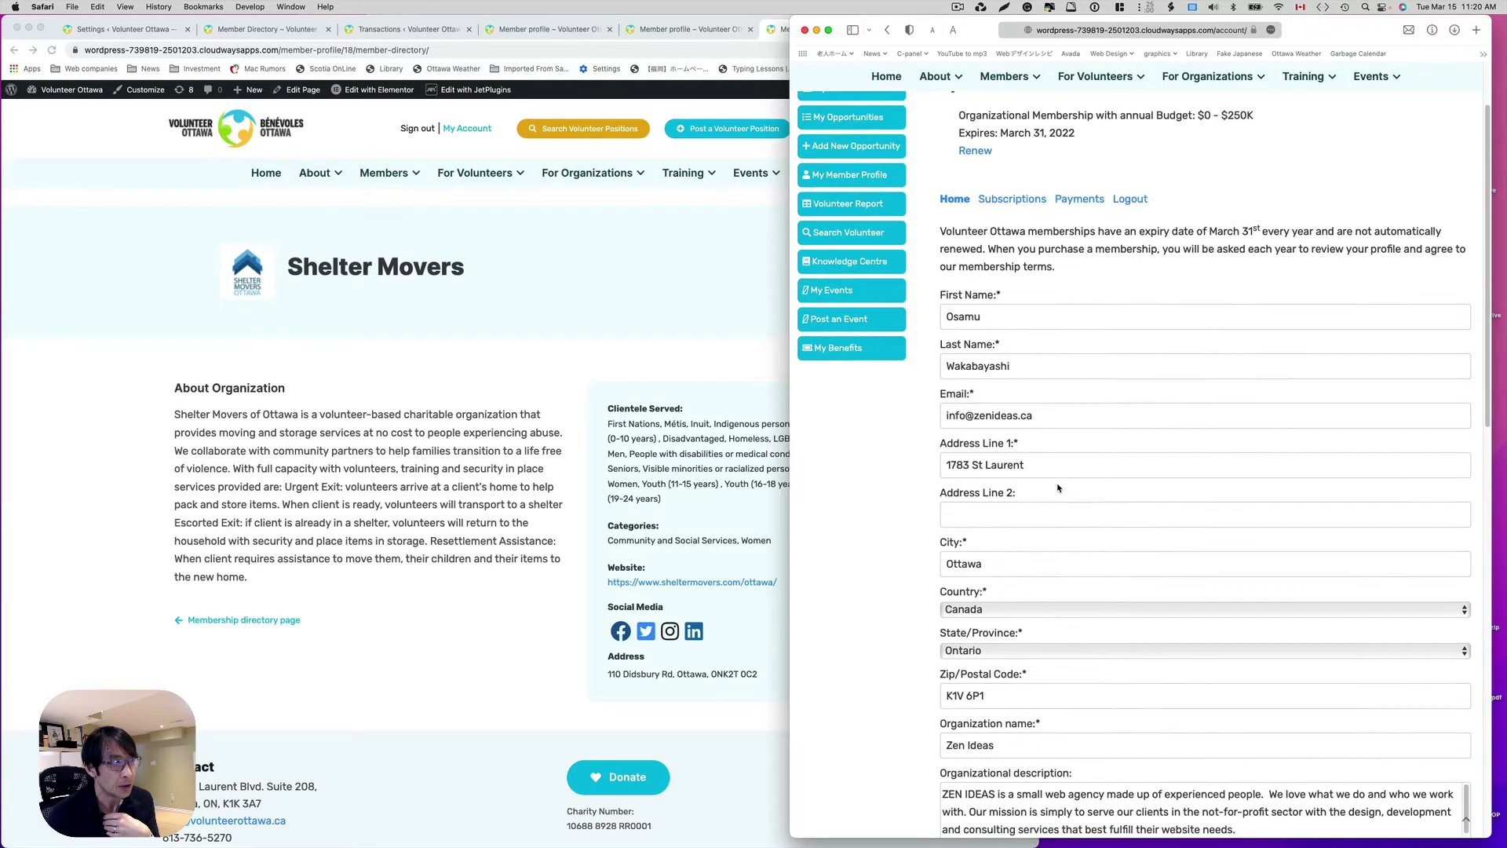
scroll(1058, 488, up, 2)
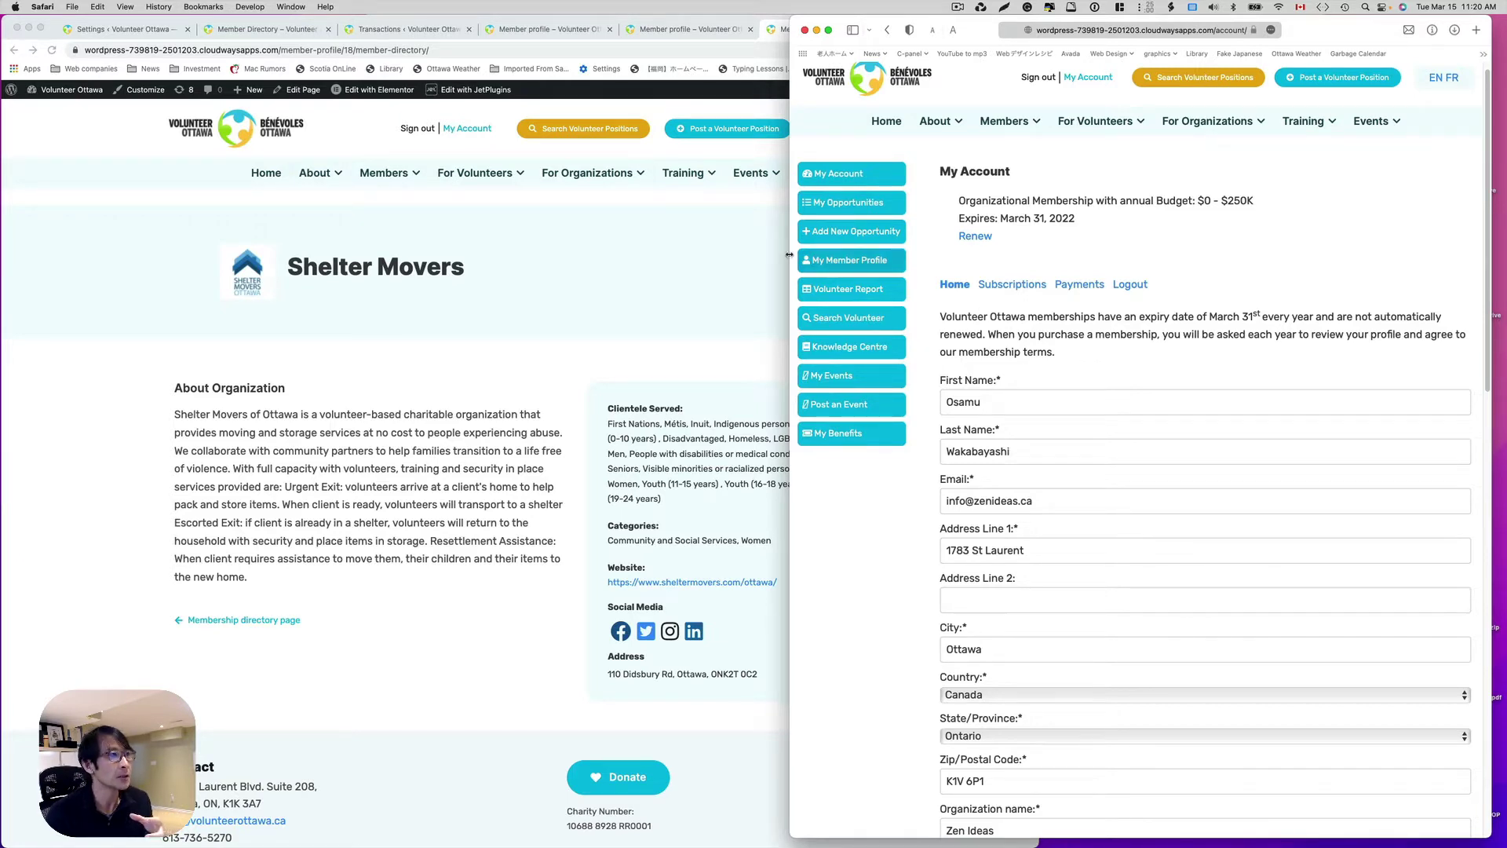
Step: Open the My Member Profile editing form and scroll down to its social media fields
click(839, 268)
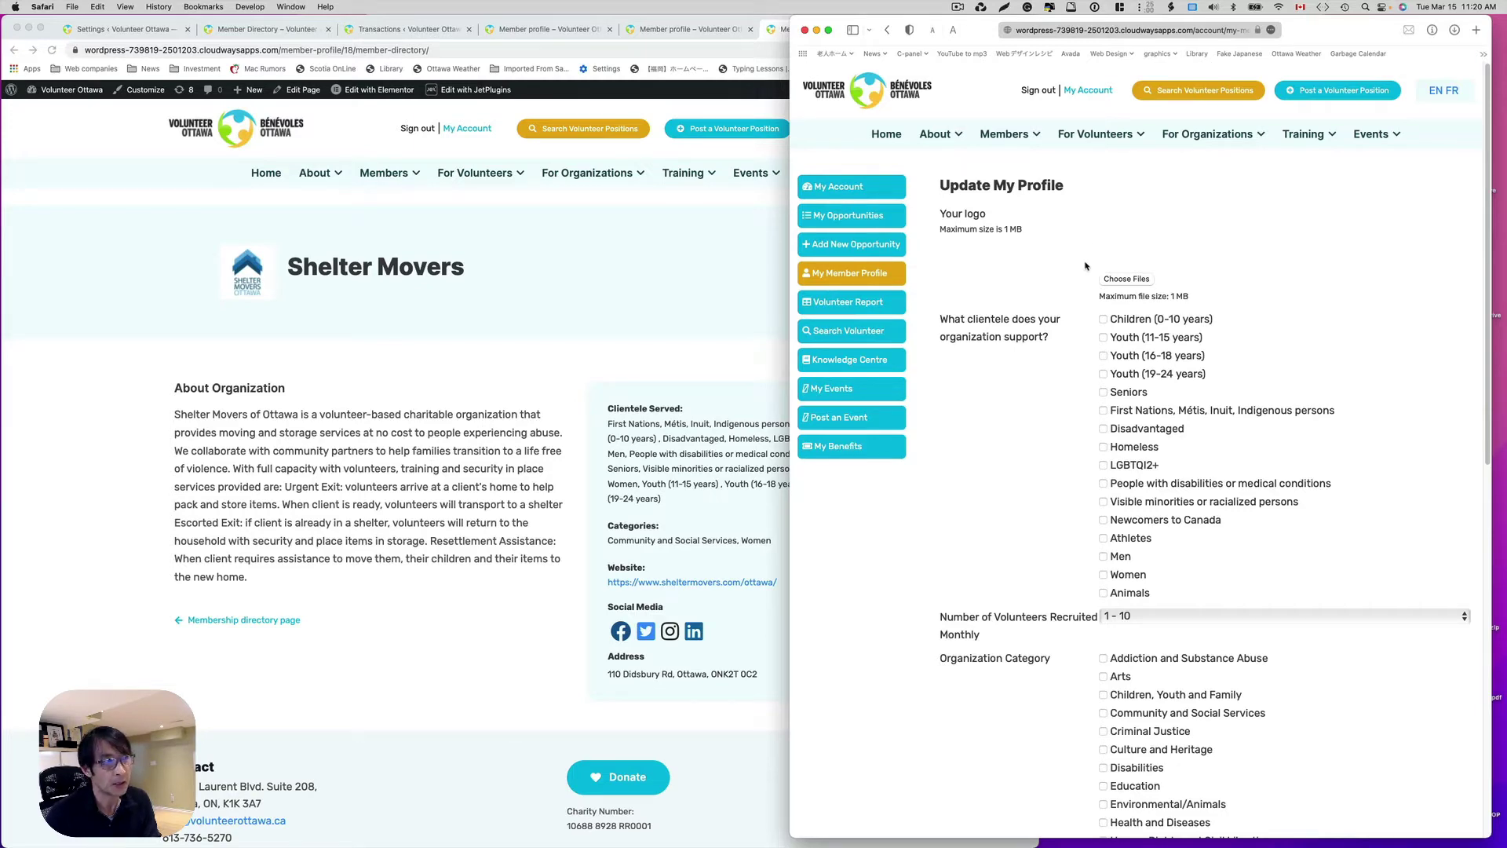
scroll(1124, 280, down, 1)
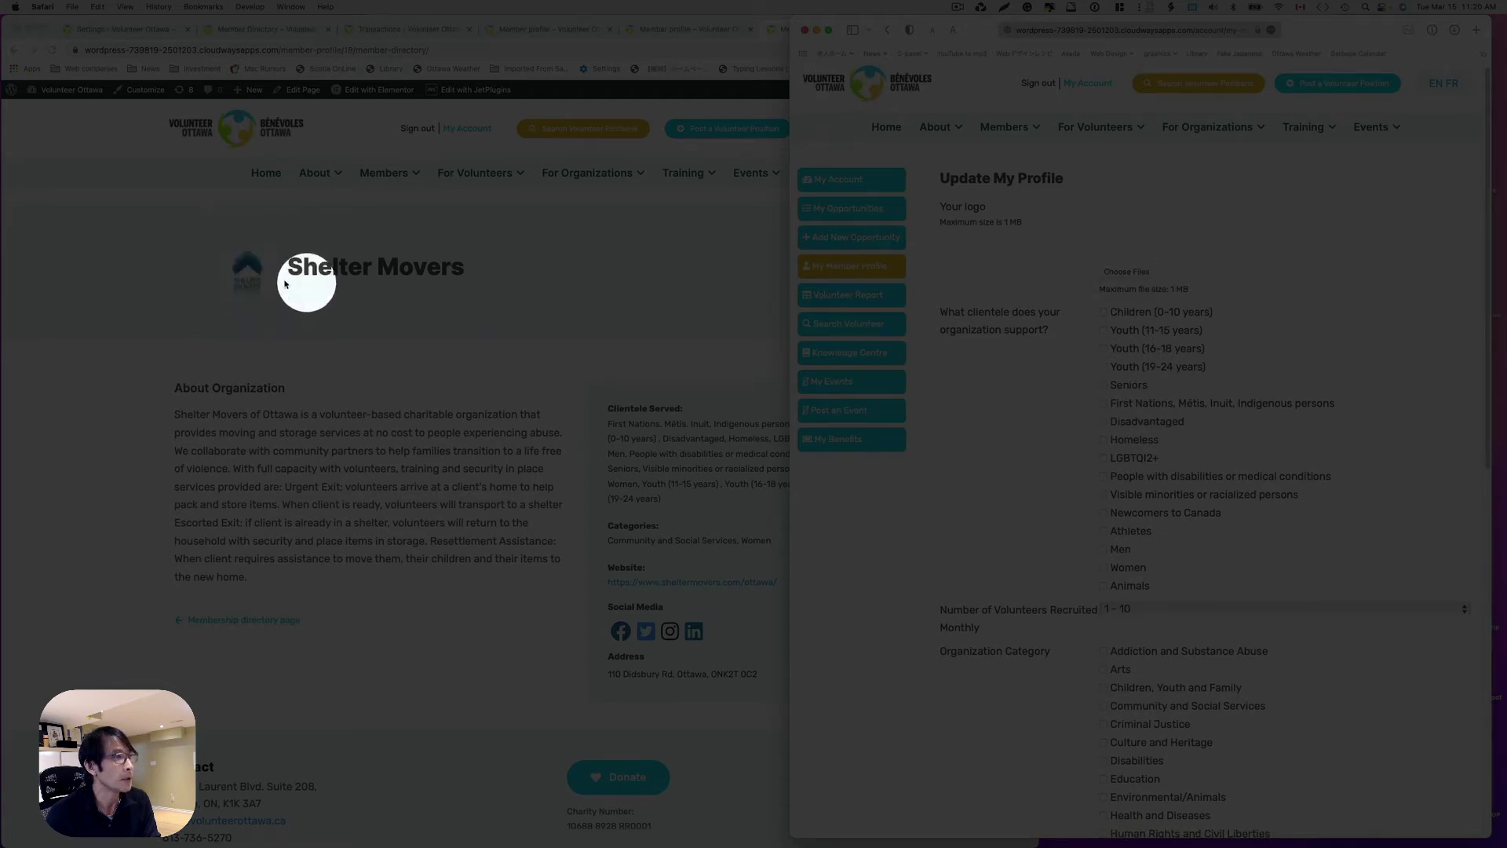
scroll(964, 446, up, 1)
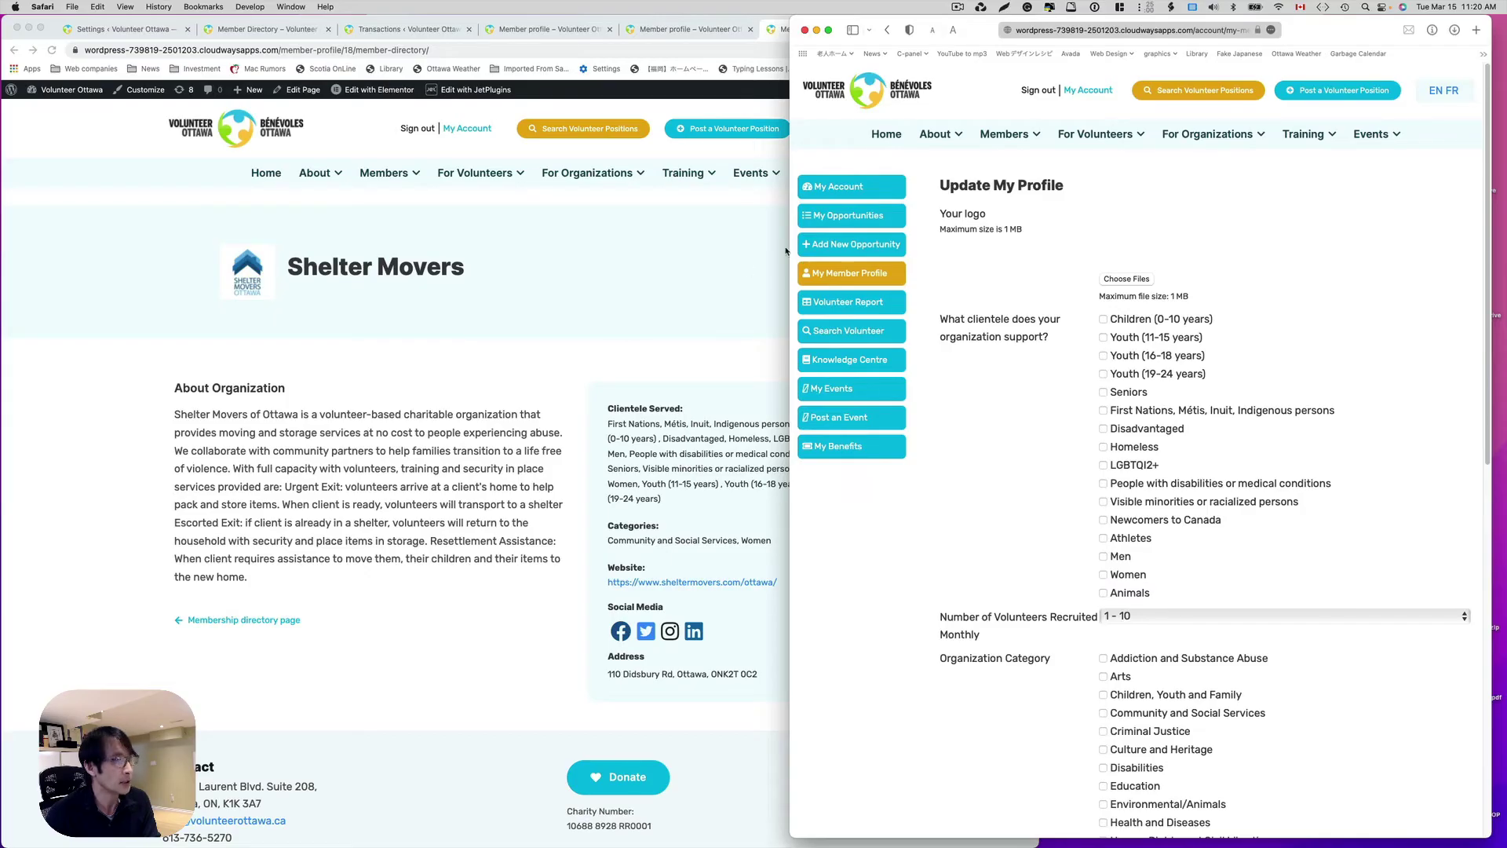
click(836, 188)
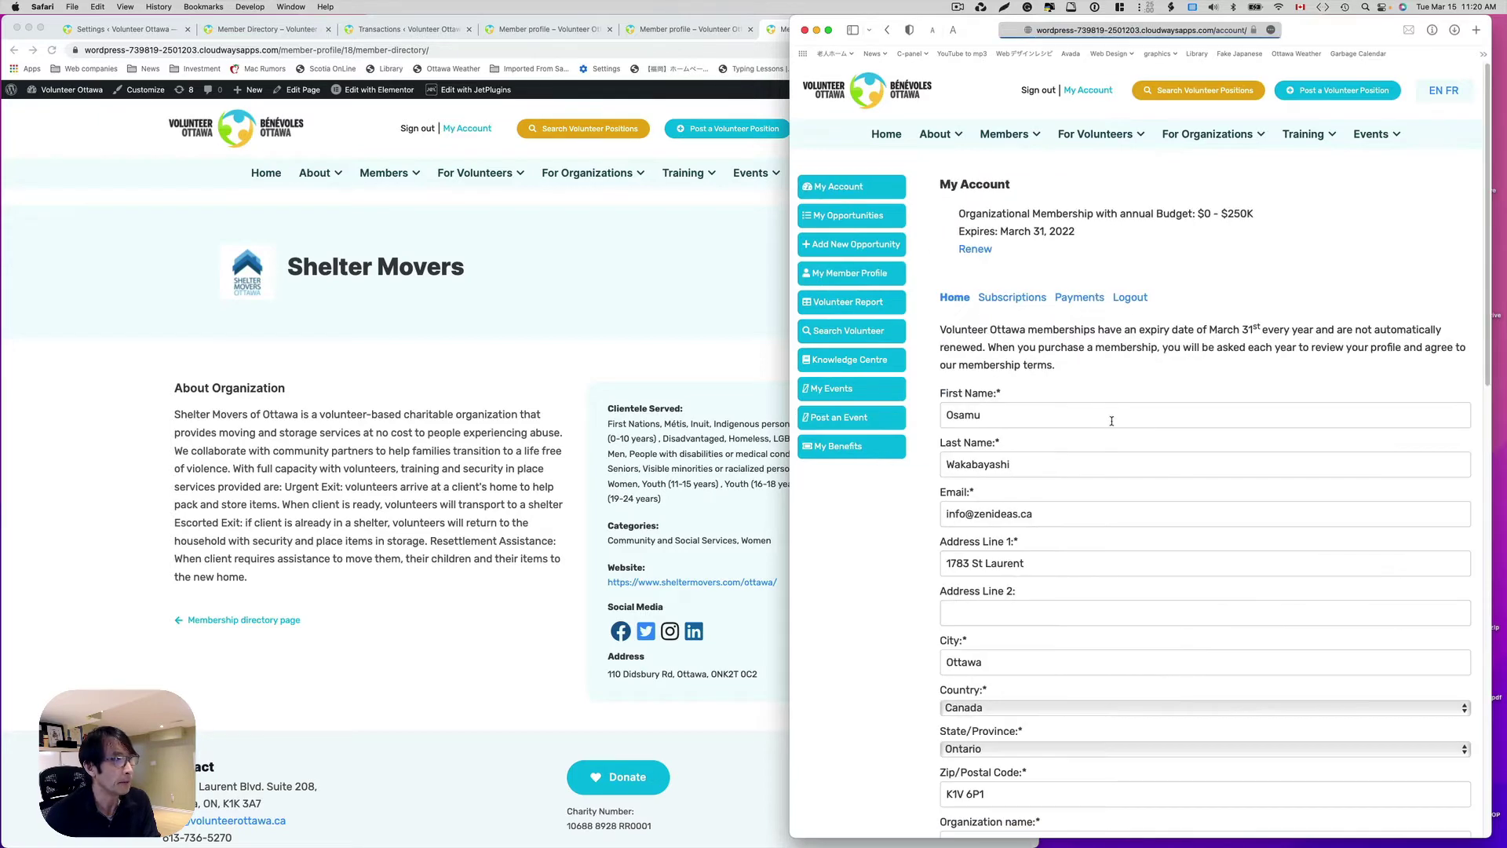
scroll(1111, 420, down, 8)
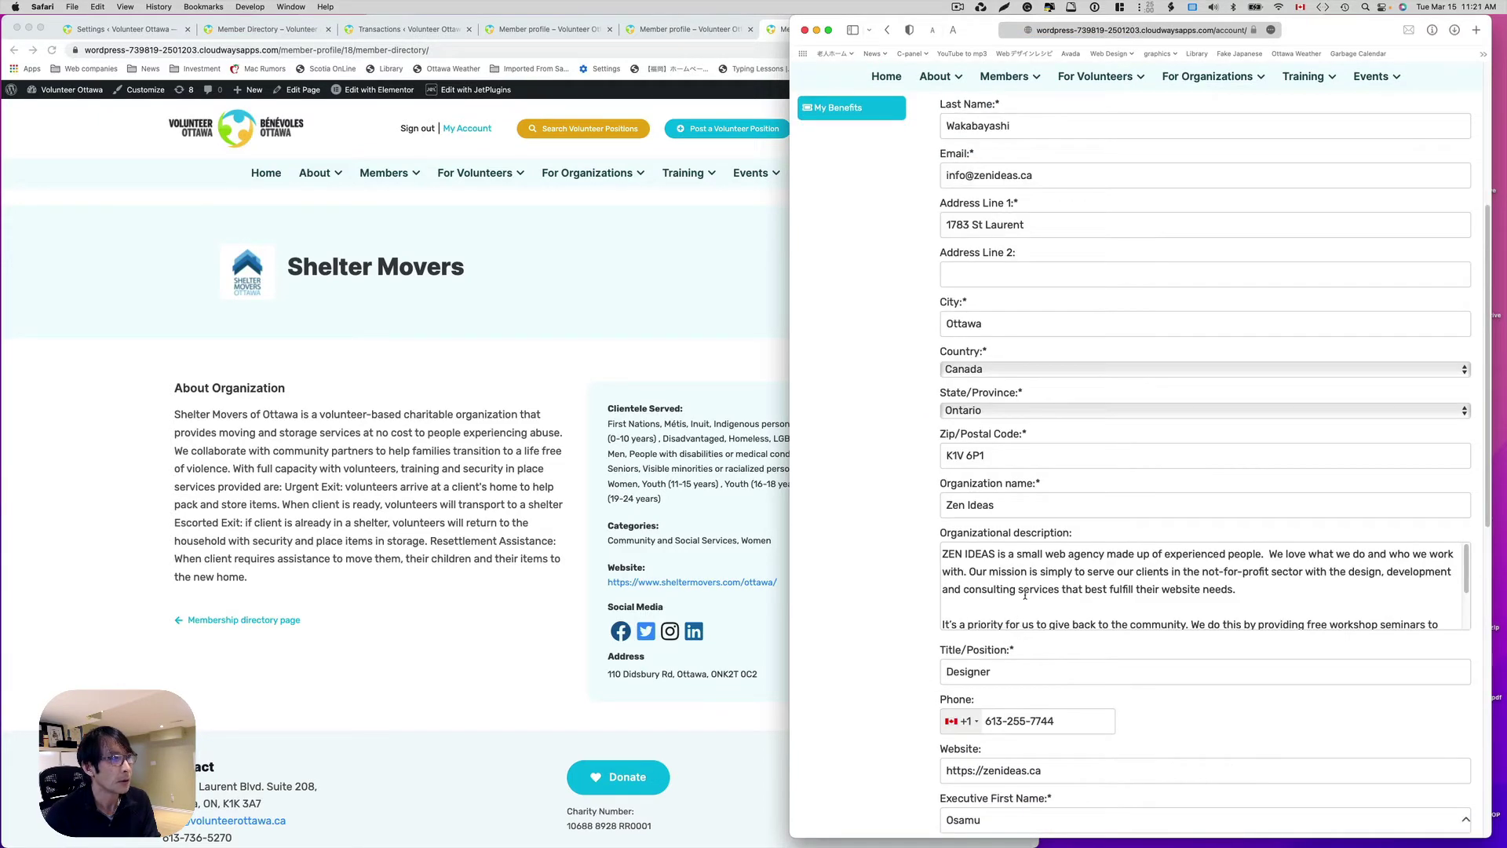
scroll(1024, 596, up, 8)
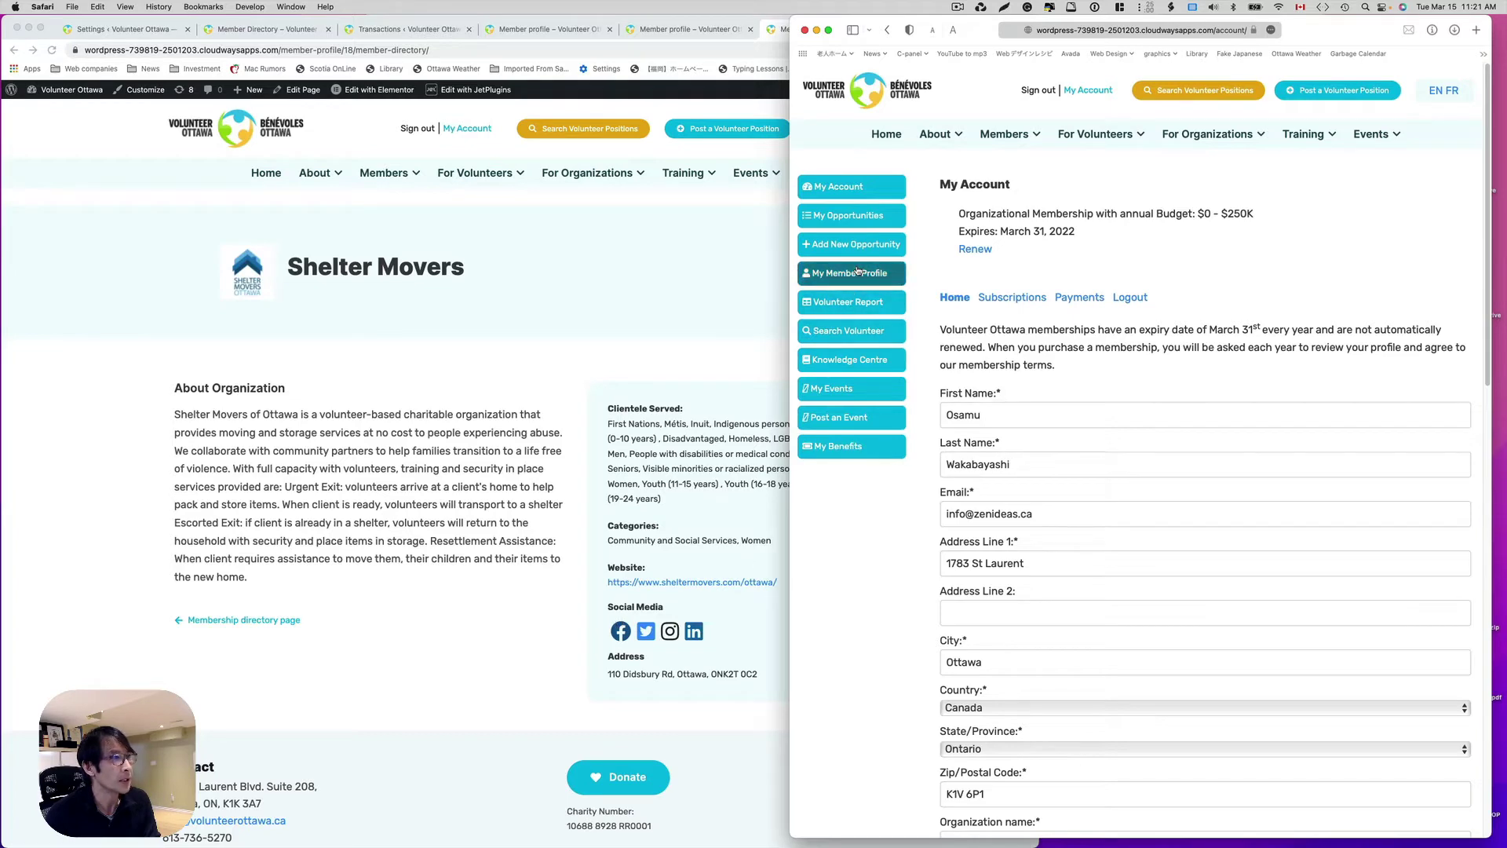
click(845, 274)
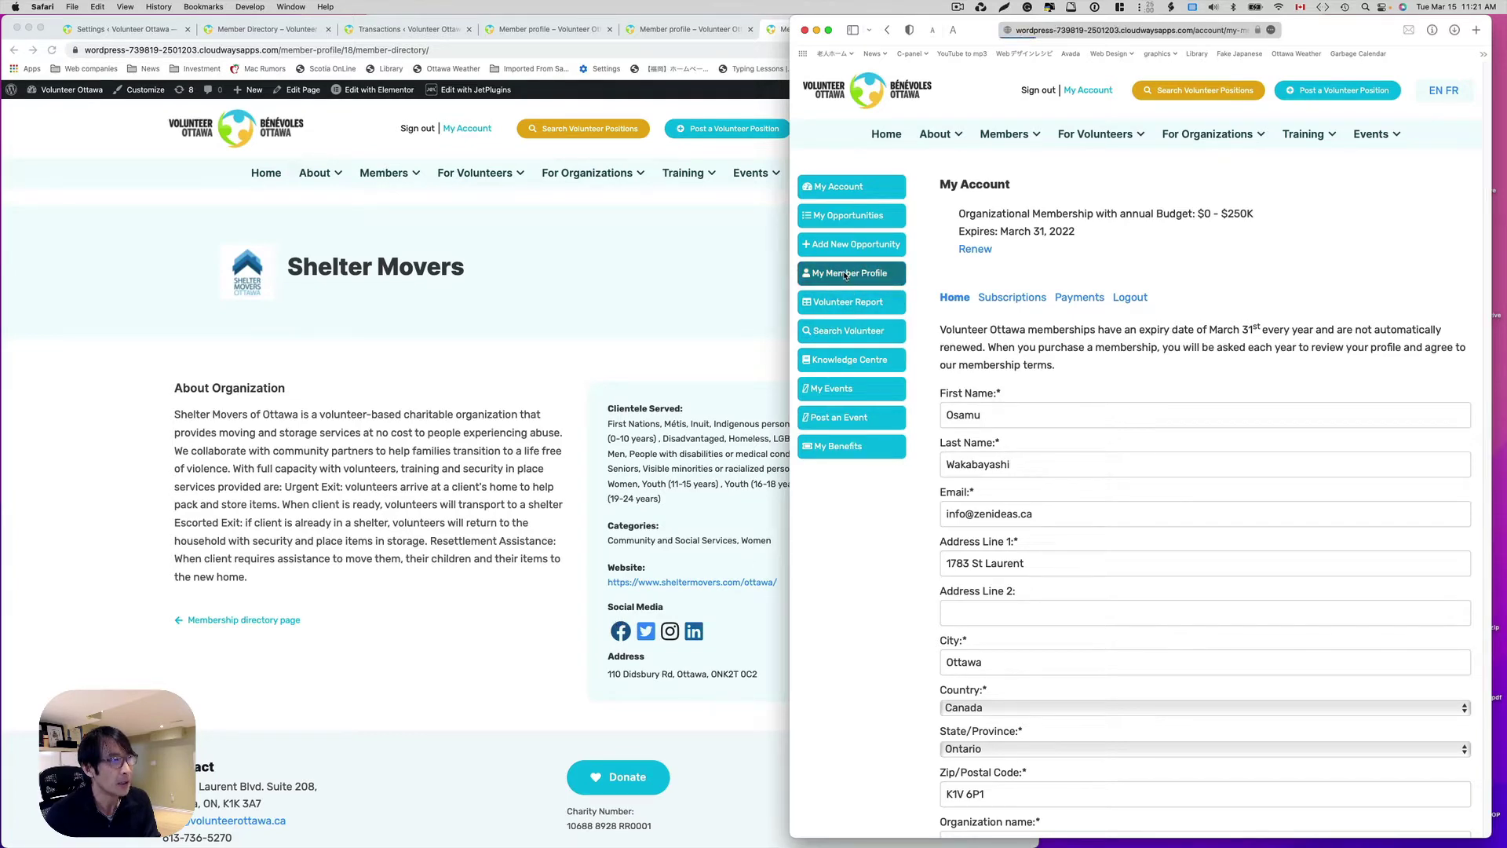
scroll(1181, 527, down, 10)
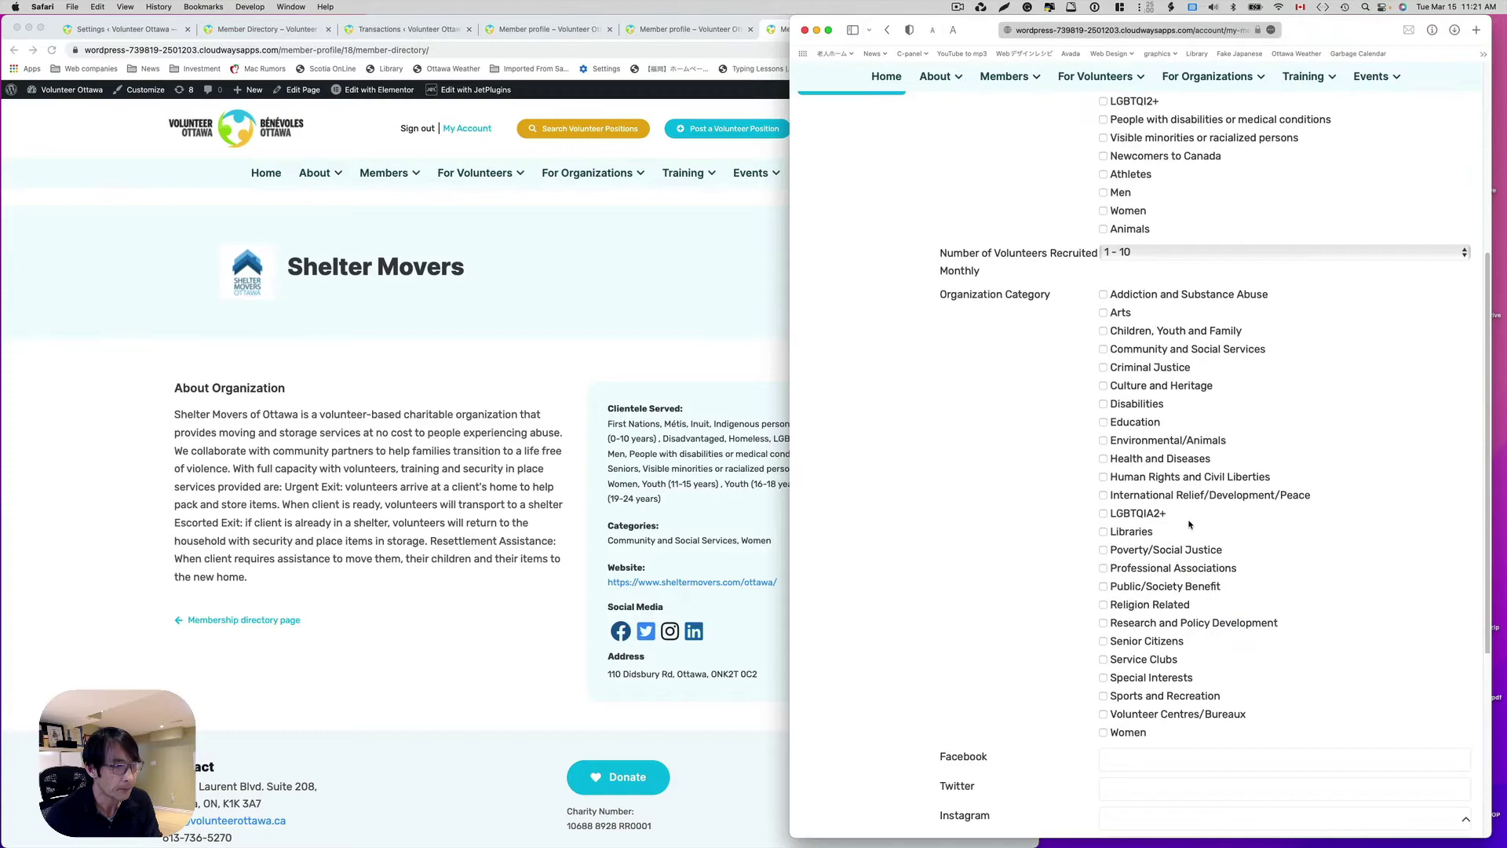
scroll(1188, 525, down, 1)
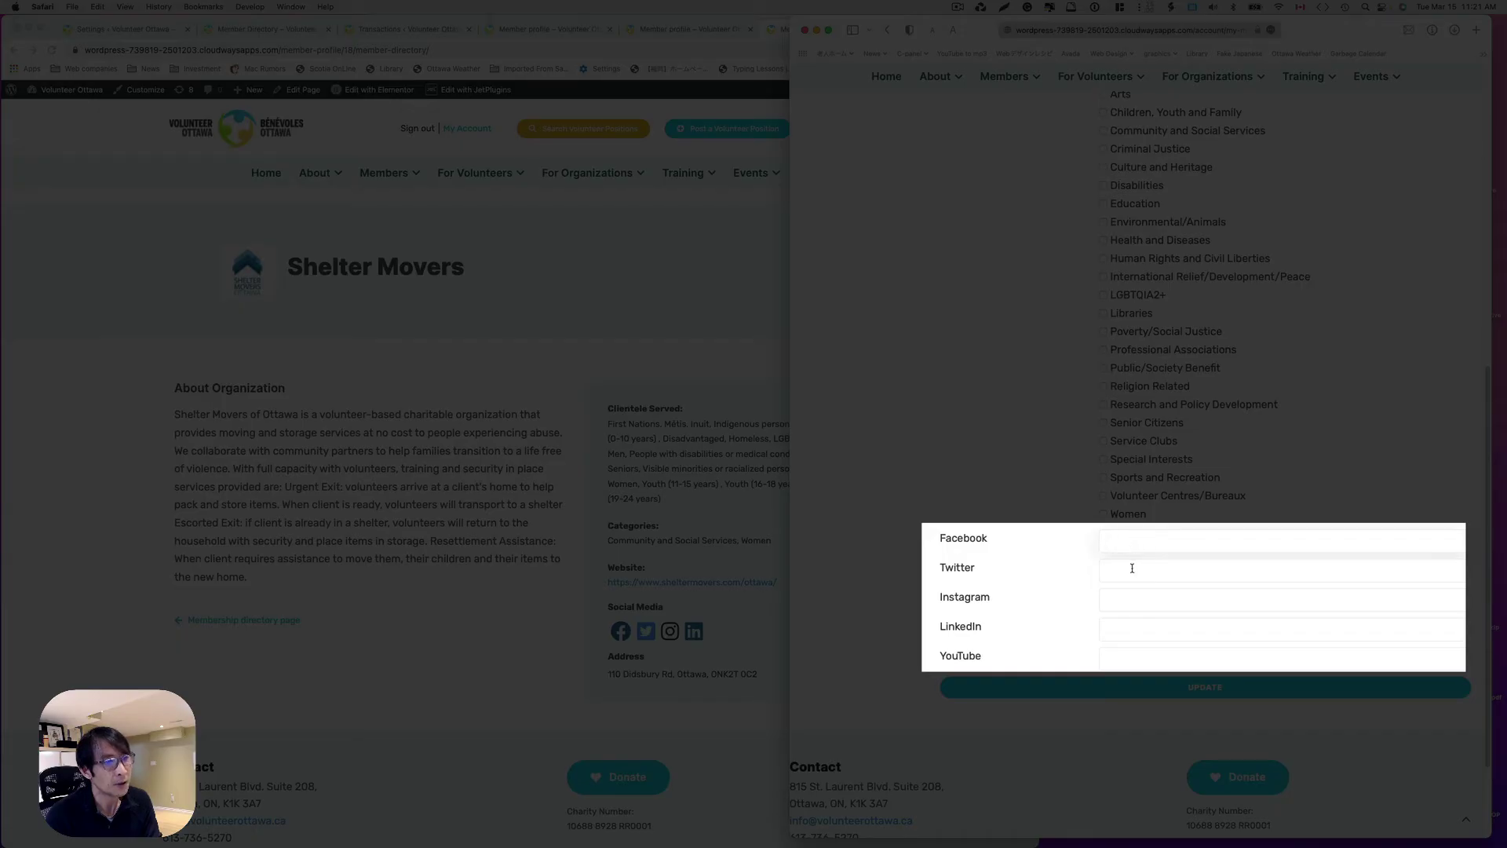
Step: Compare the Twitter, Instagram and LinkedIn fields against Shelter Movers, then go to the Member Directory
click(1133, 568)
click(1134, 598)
click(1134, 622)
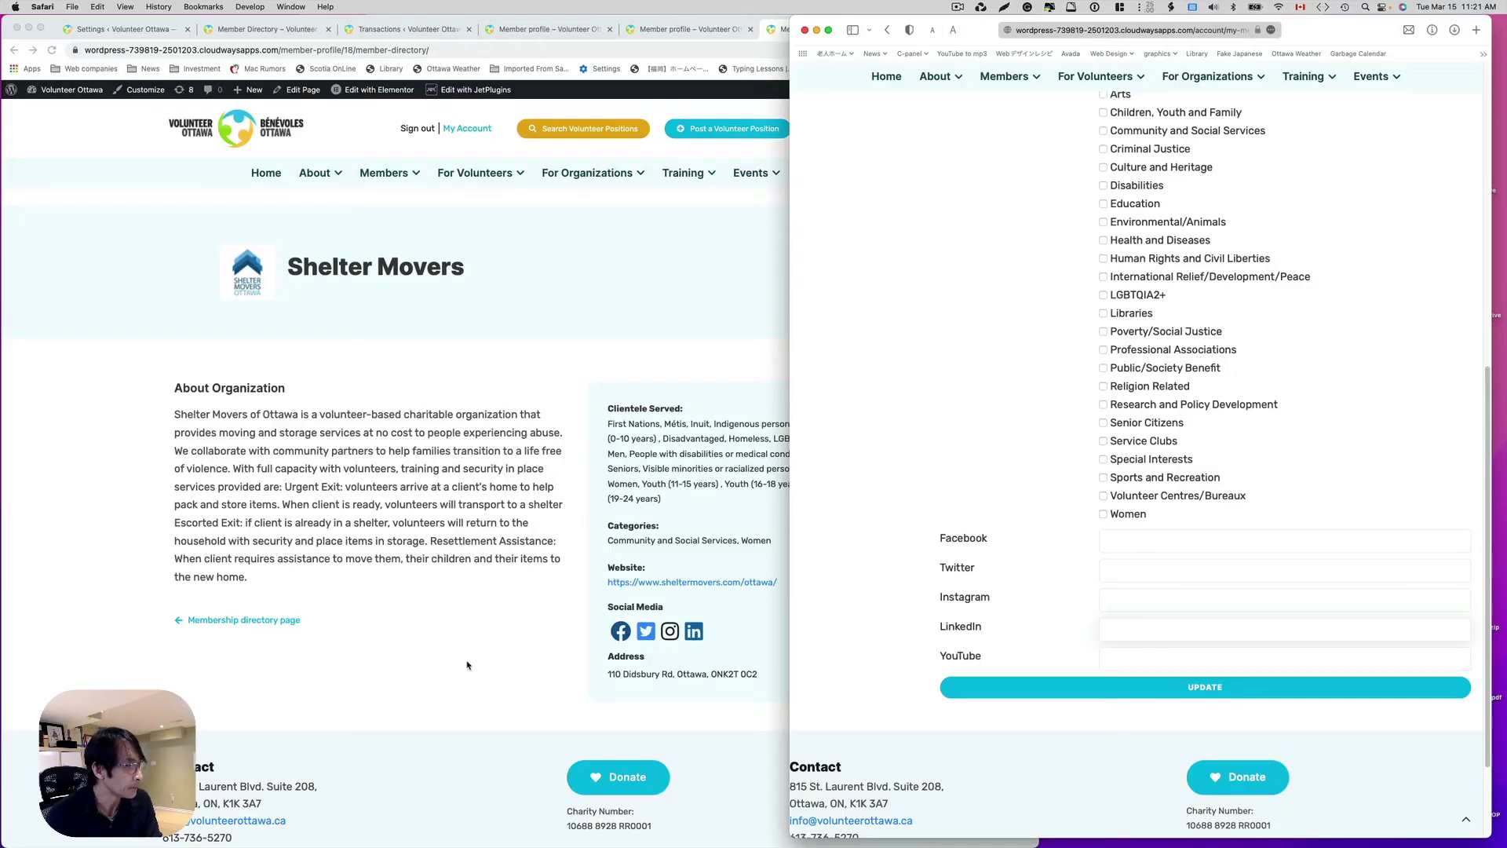
click(467, 666)
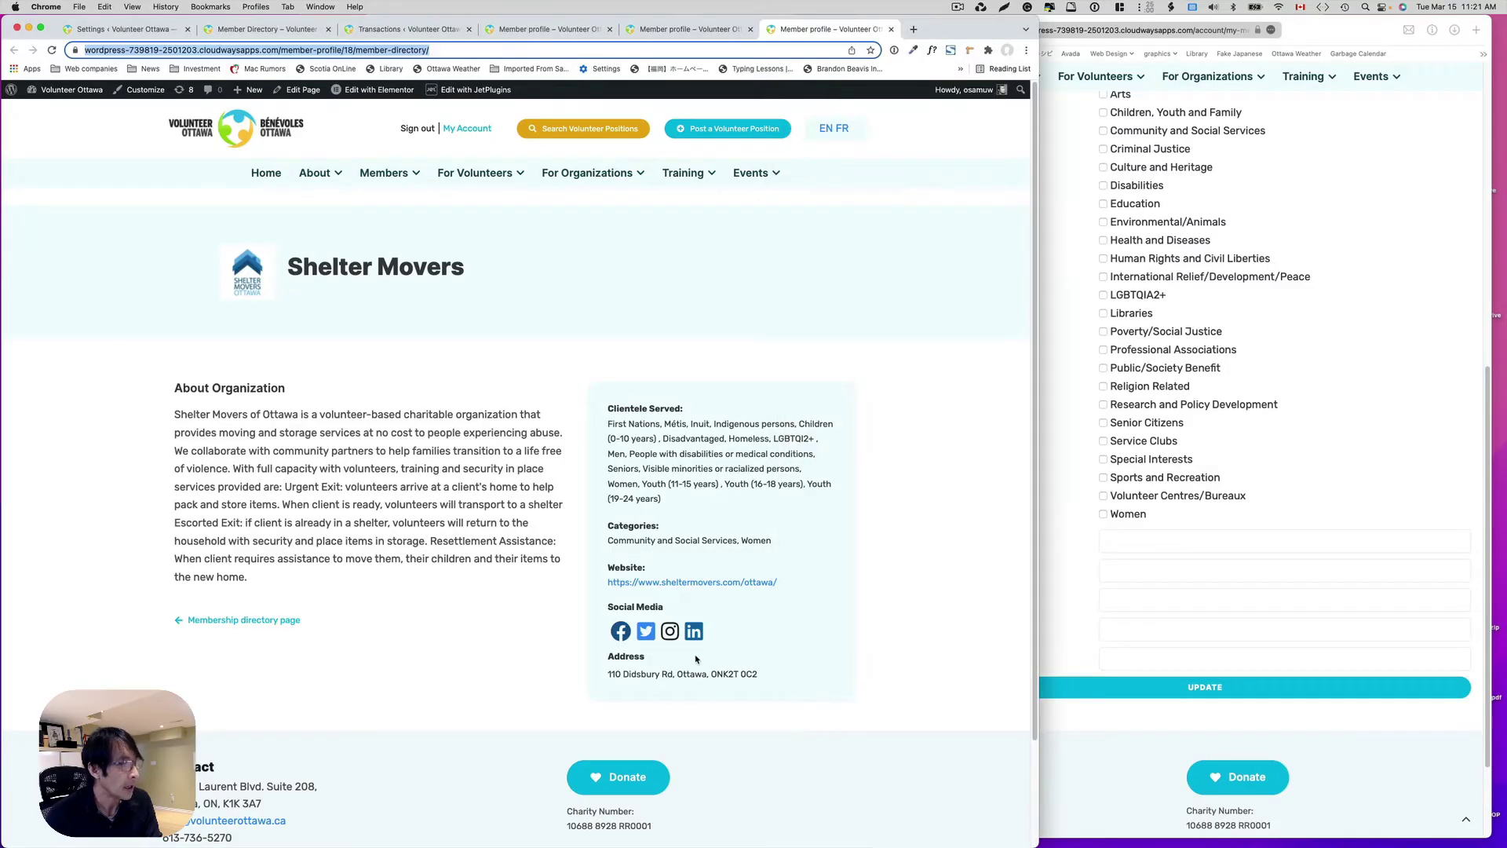
click(1158, 562)
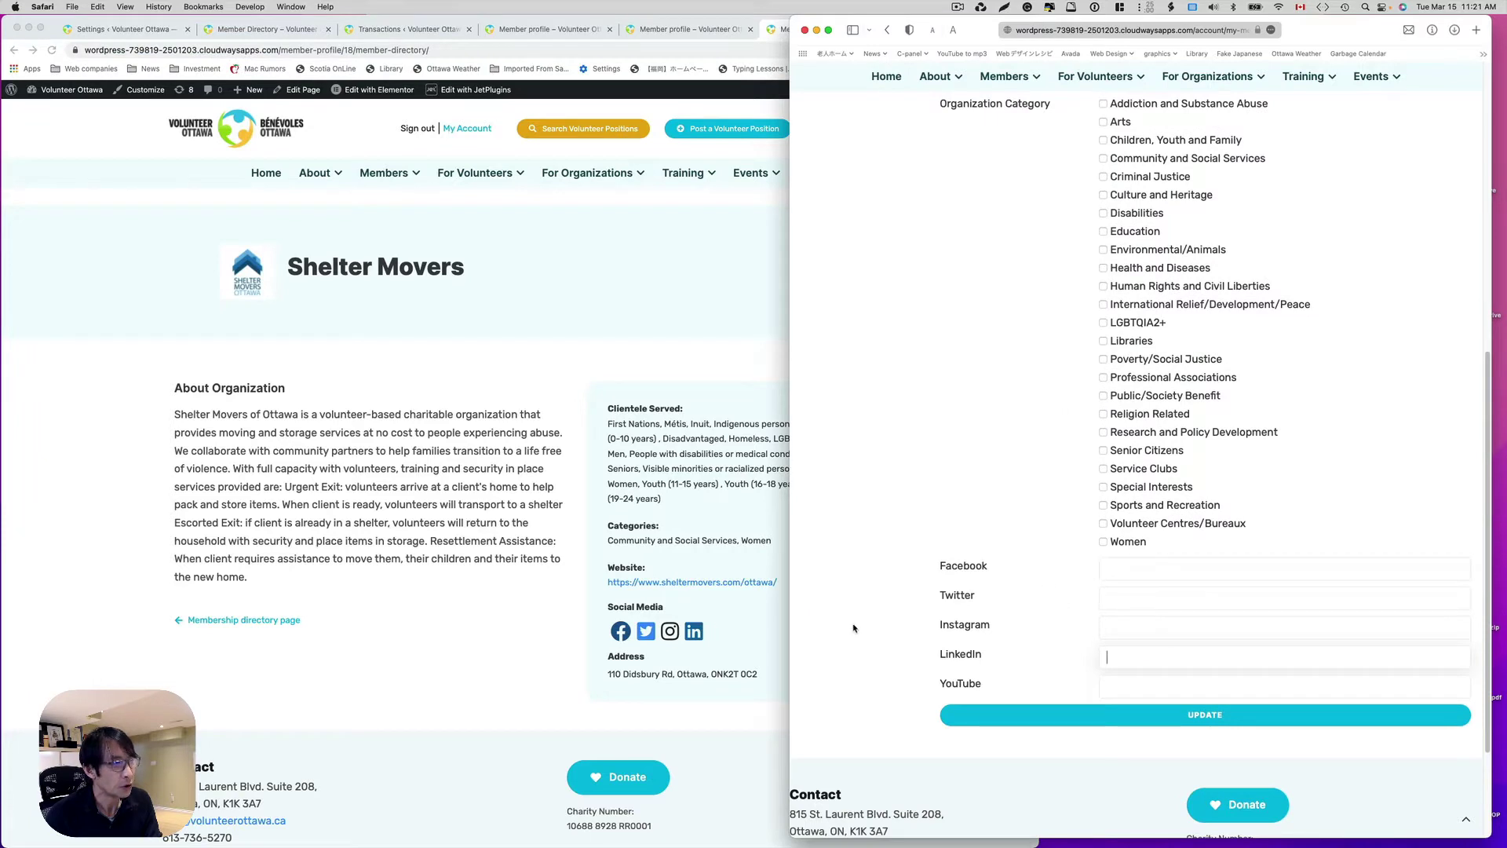
click(739, 632)
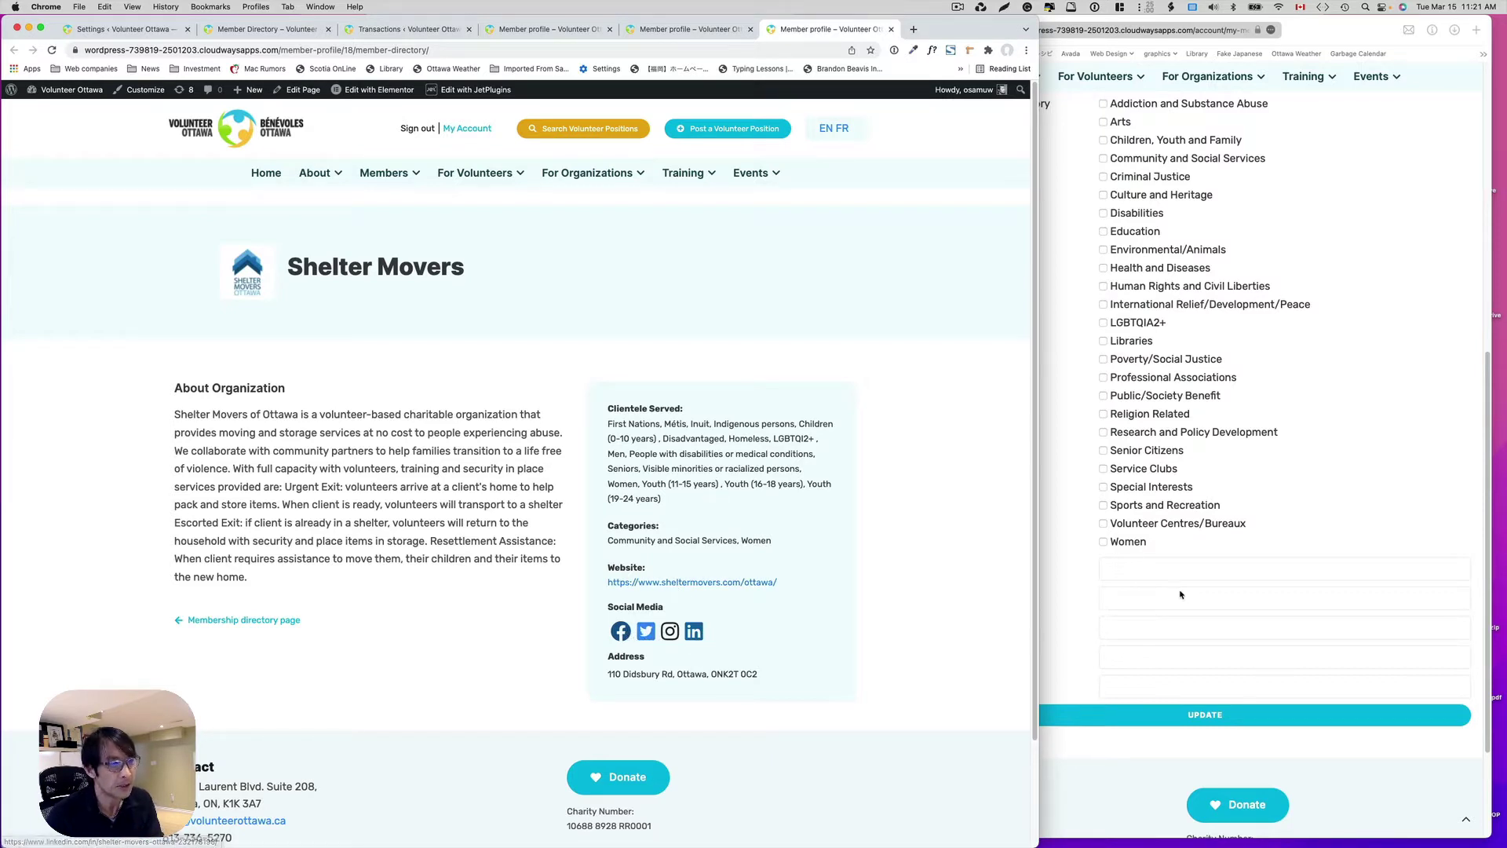
click(1140, 598)
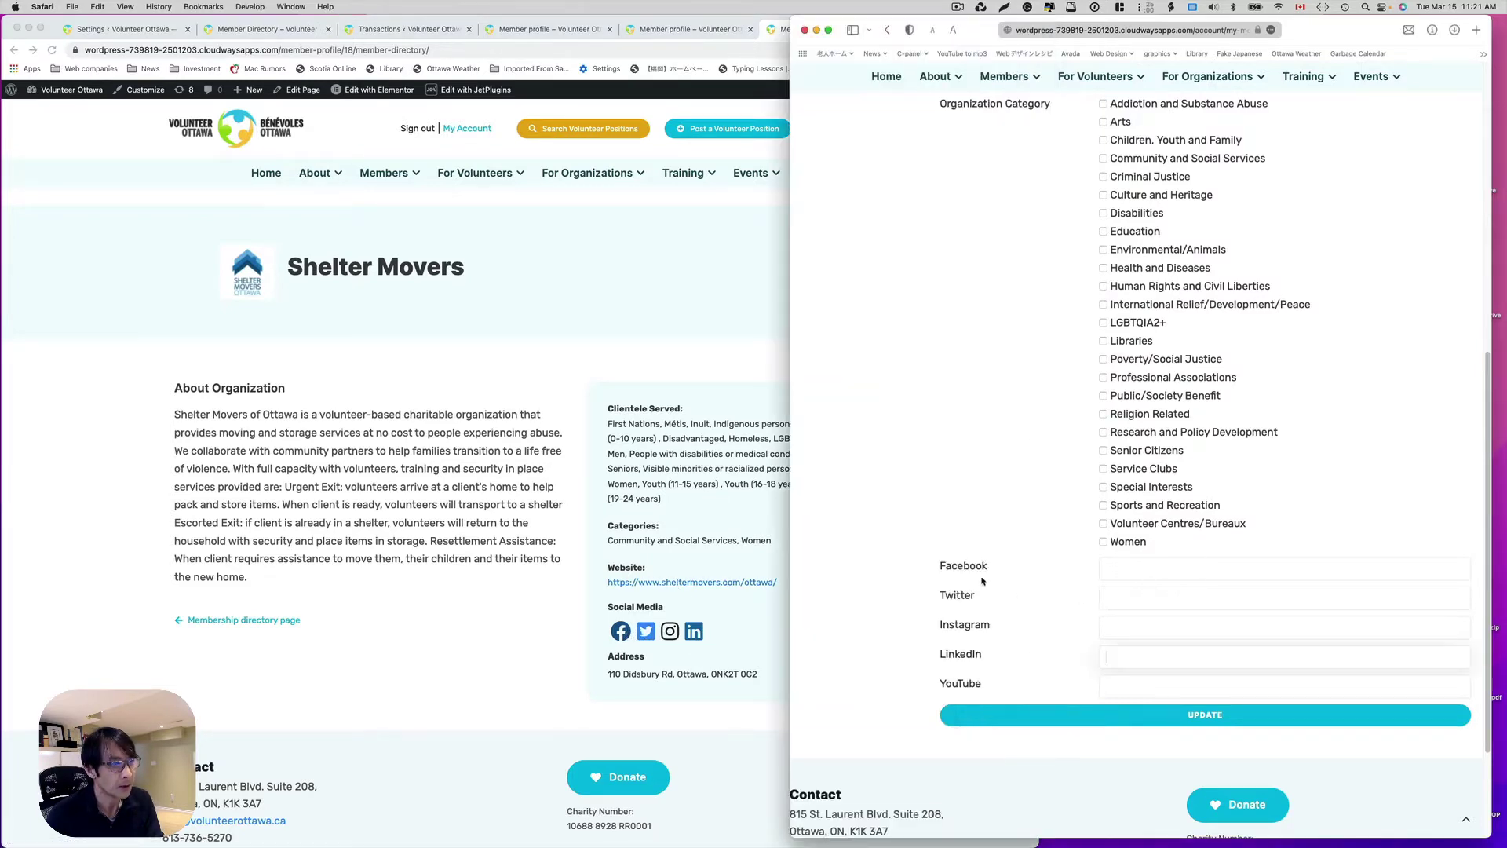
click(981, 645)
click(678, 276)
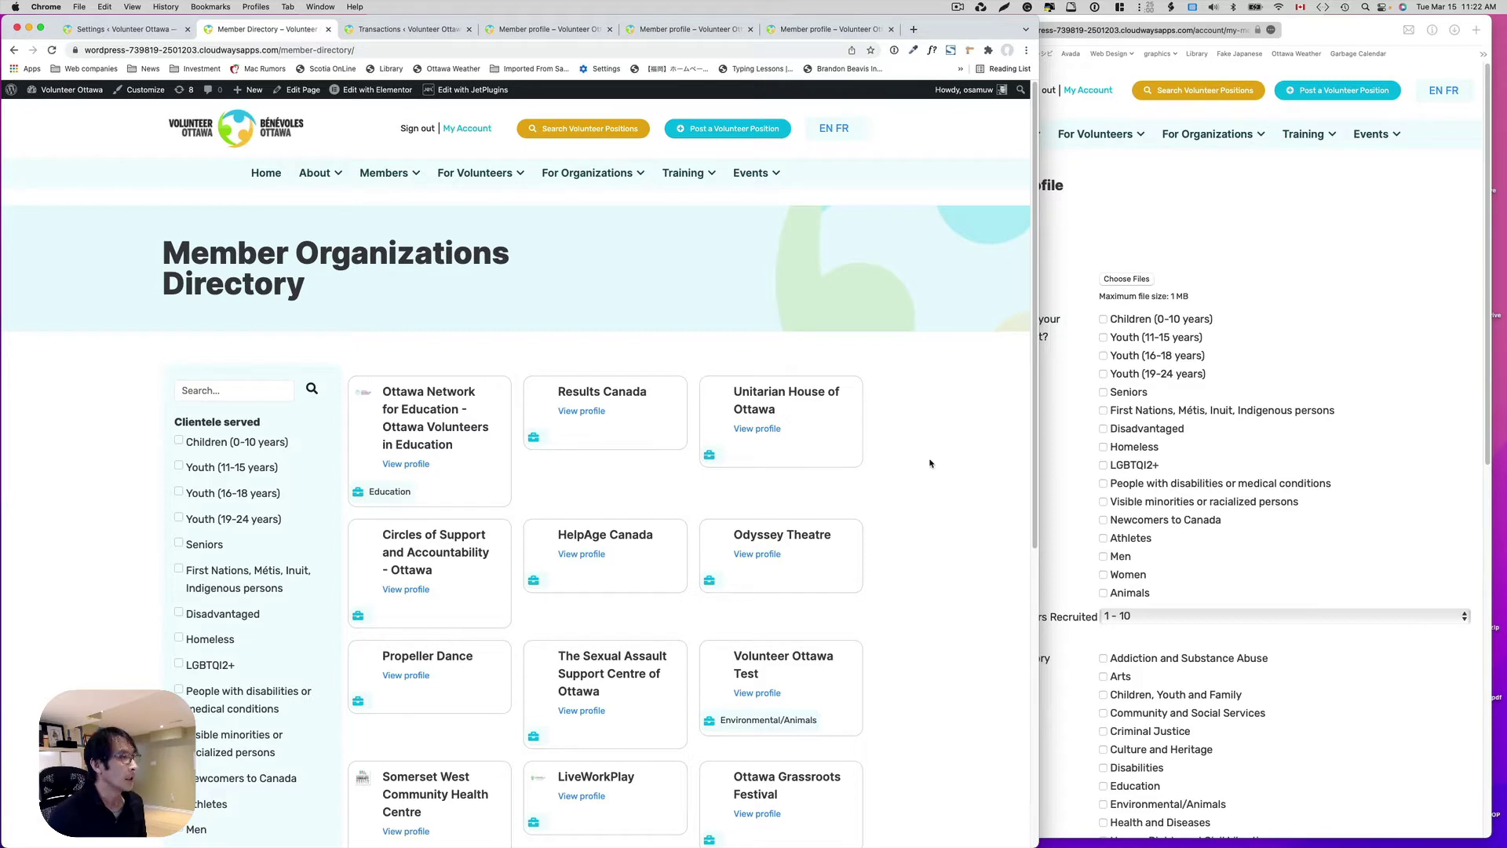
Step: Search the directory for 'zen ideas' and open View profile on the Zen Ideas card
click(247, 390)
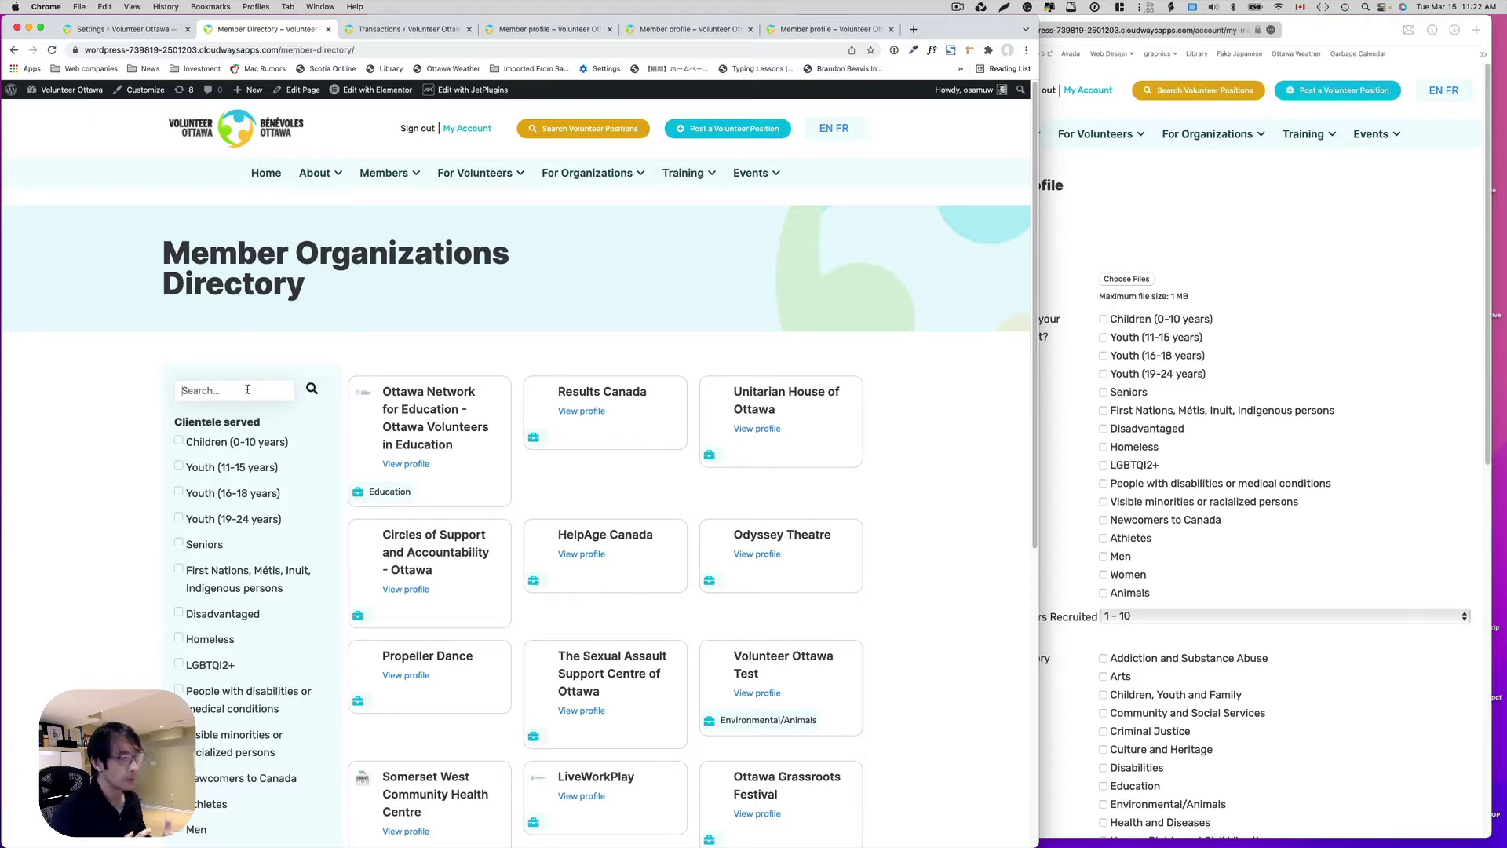
scroll(250, 471, down, 5)
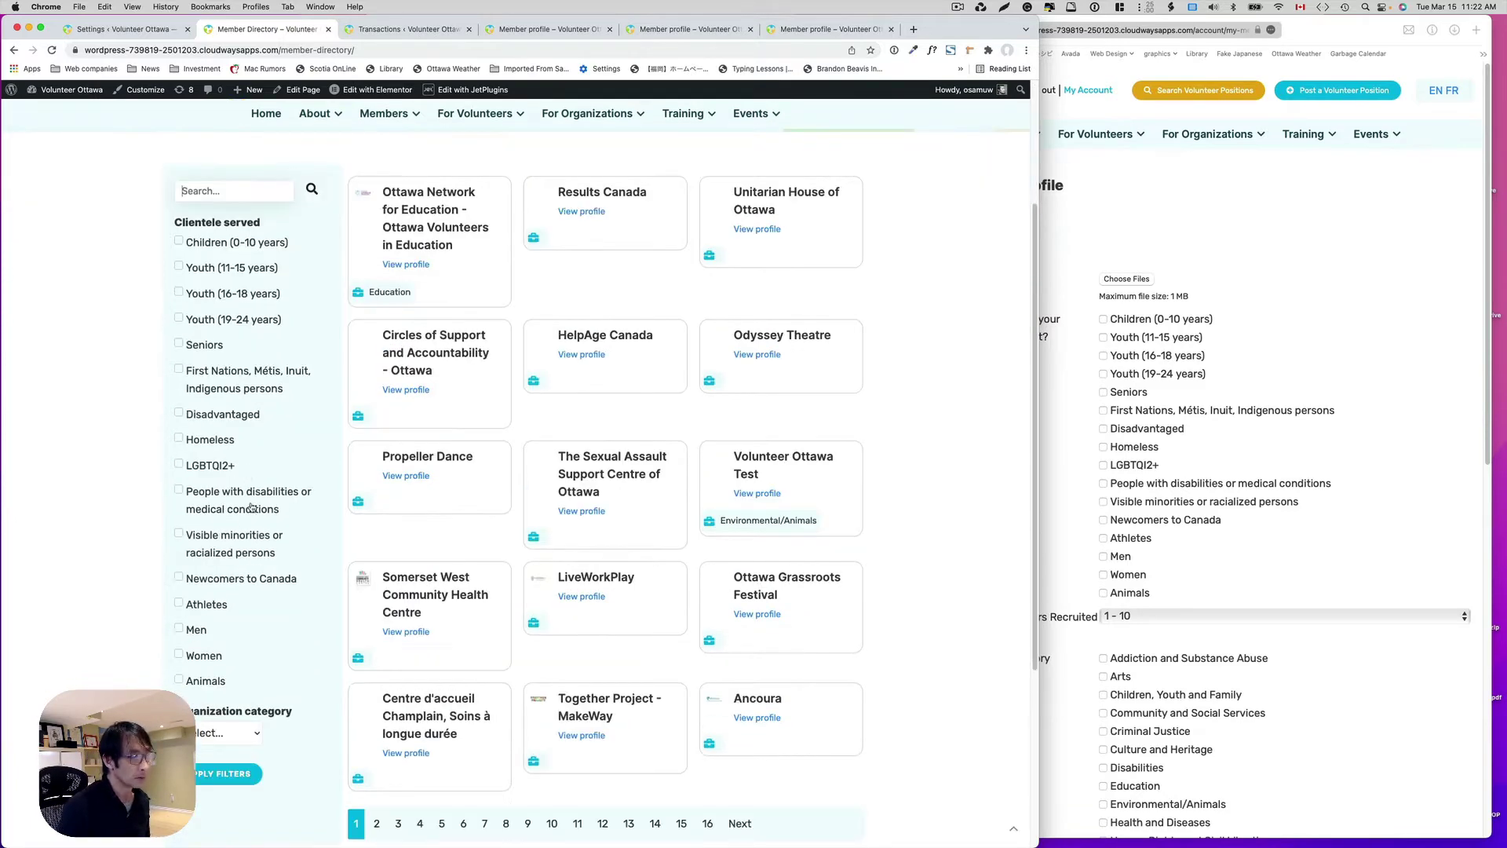
scroll(250, 495, up, 3)
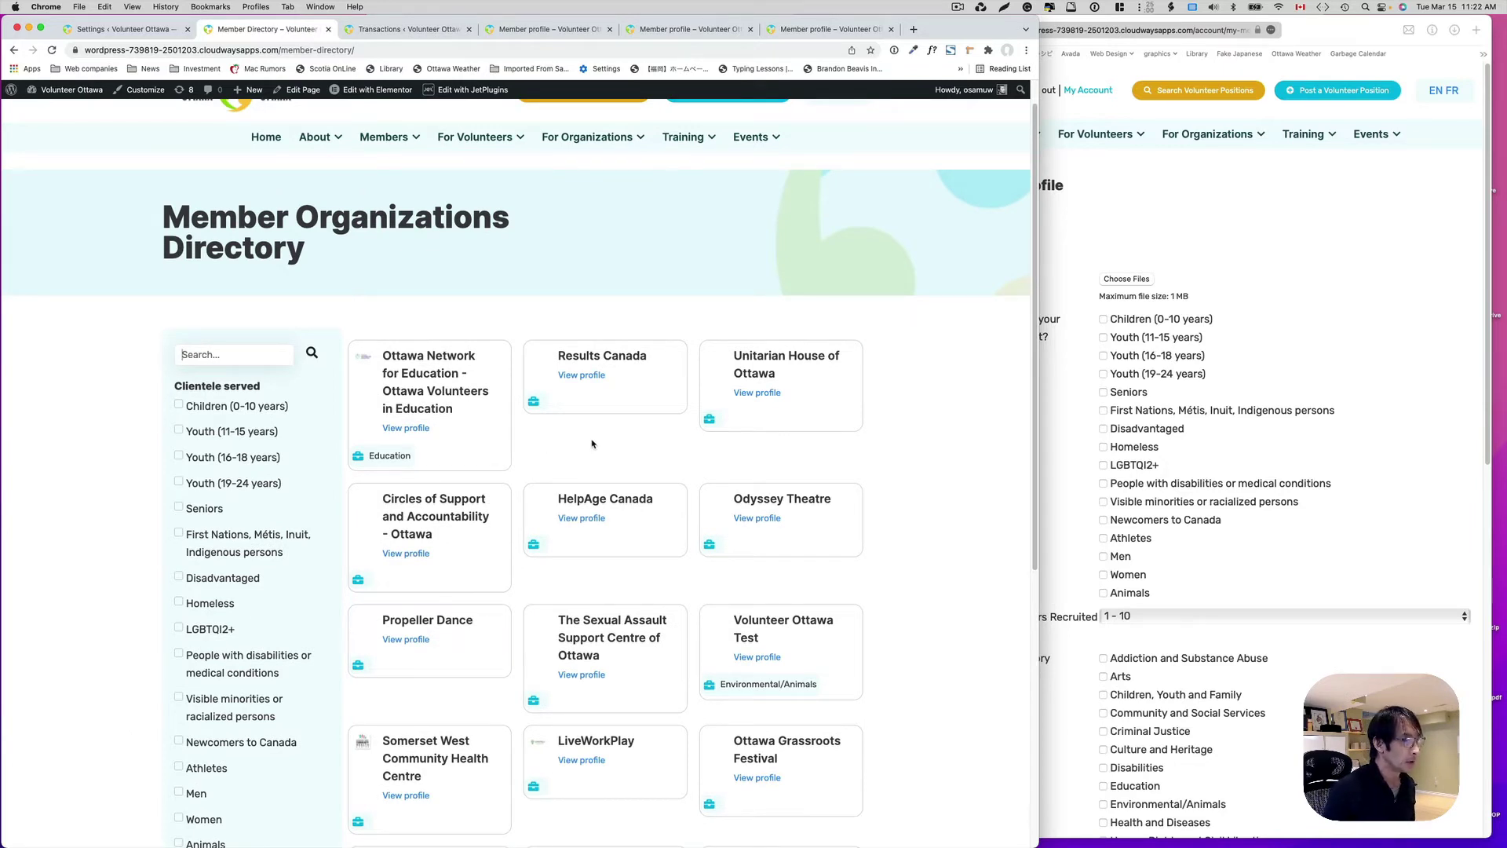
click(262, 357)
text(zen ideas)
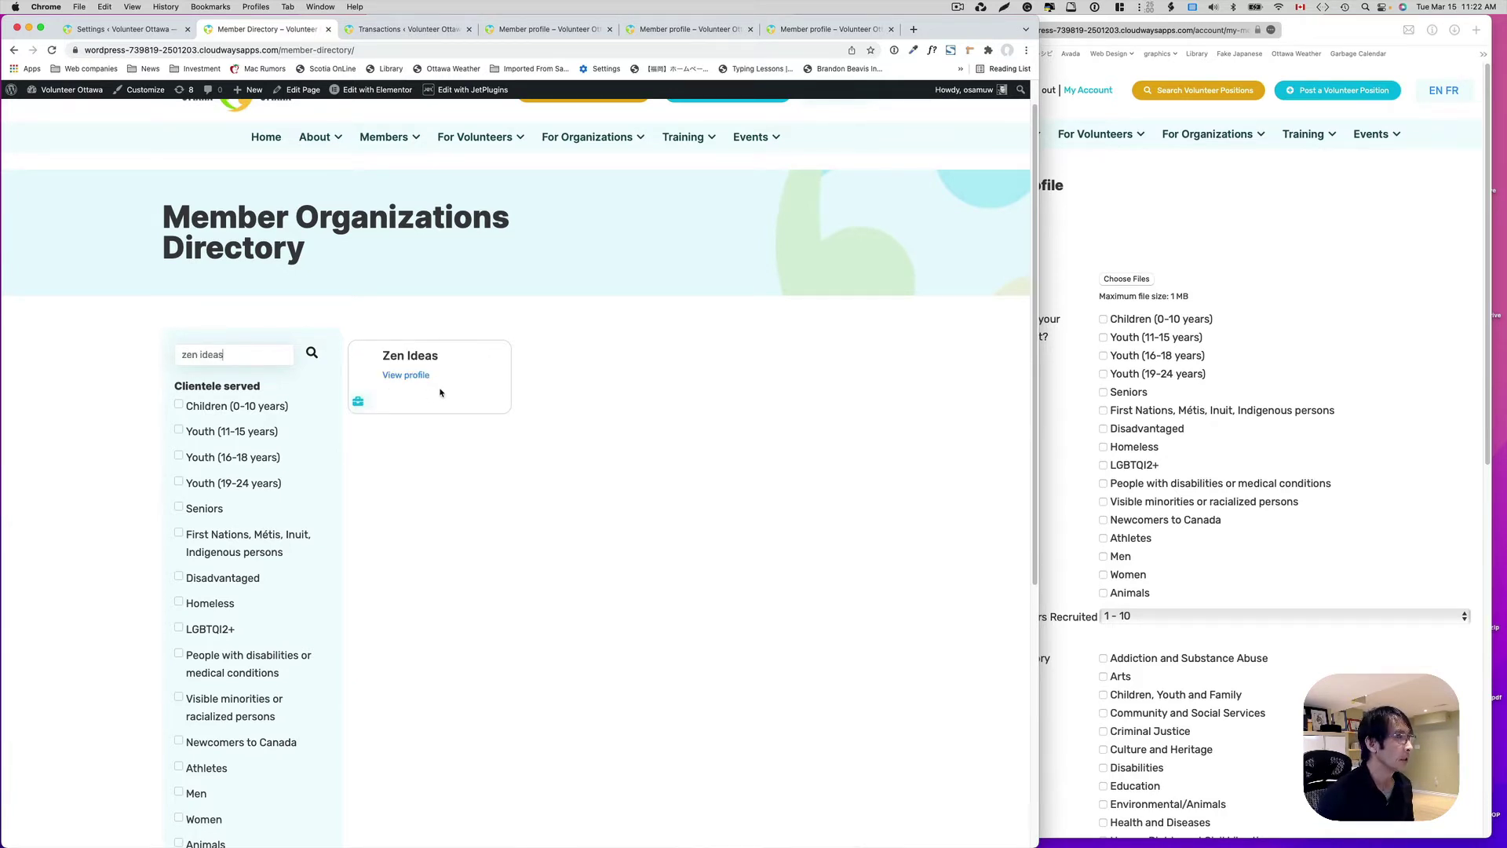
click(411, 376)
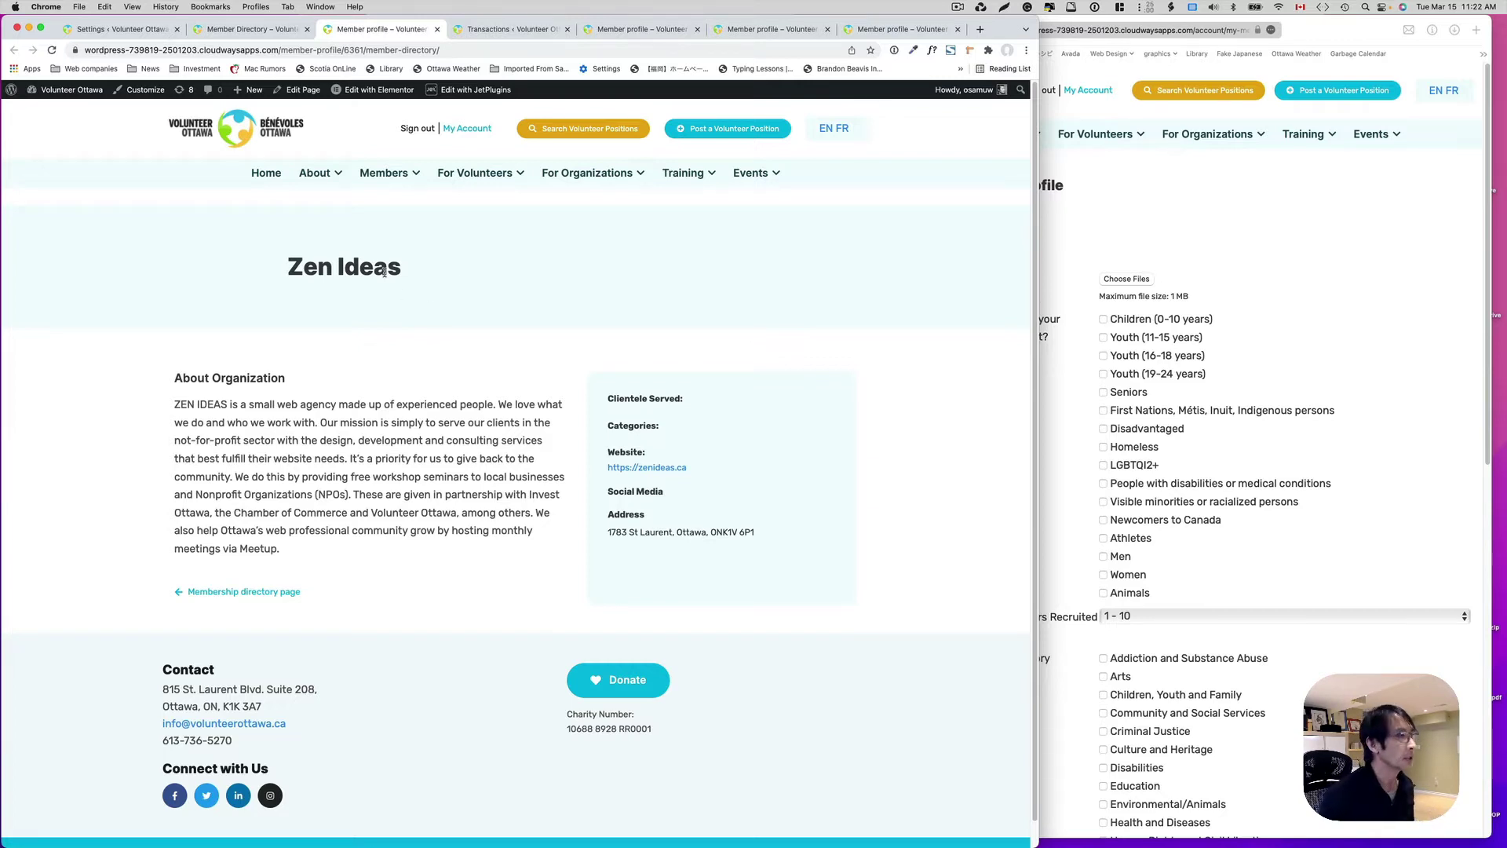
Step: Review the Zen Ideas profile's blank Clientele Served and Categories, then bring the Update My Profile form forward
scroll(386, 314, down, 1)
drag(357, 487, 266, 413)
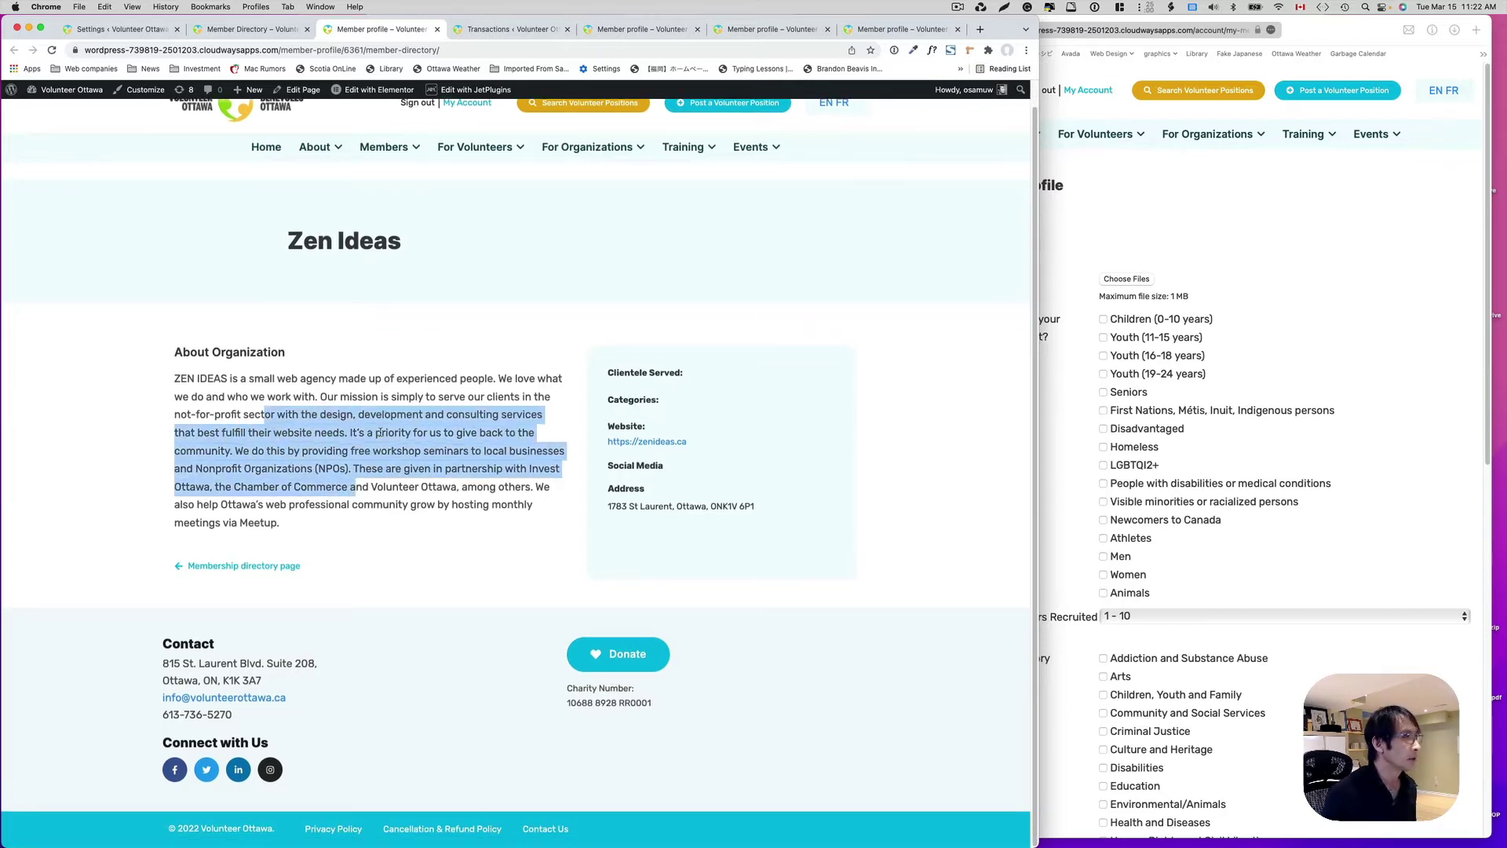
click(462, 371)
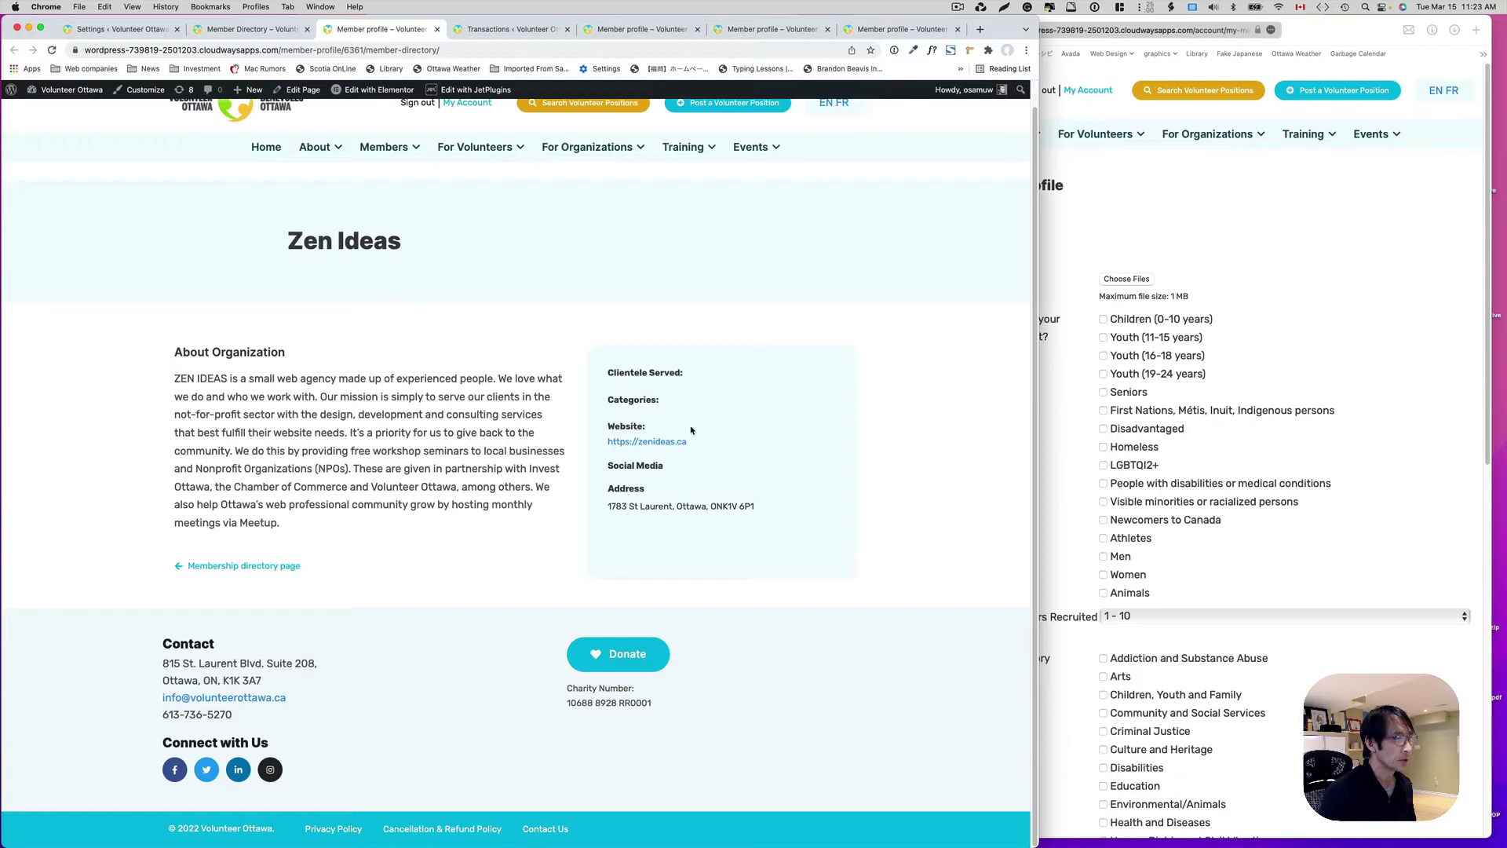
scroll(770, 507, up, 1)
click(1304, 317)
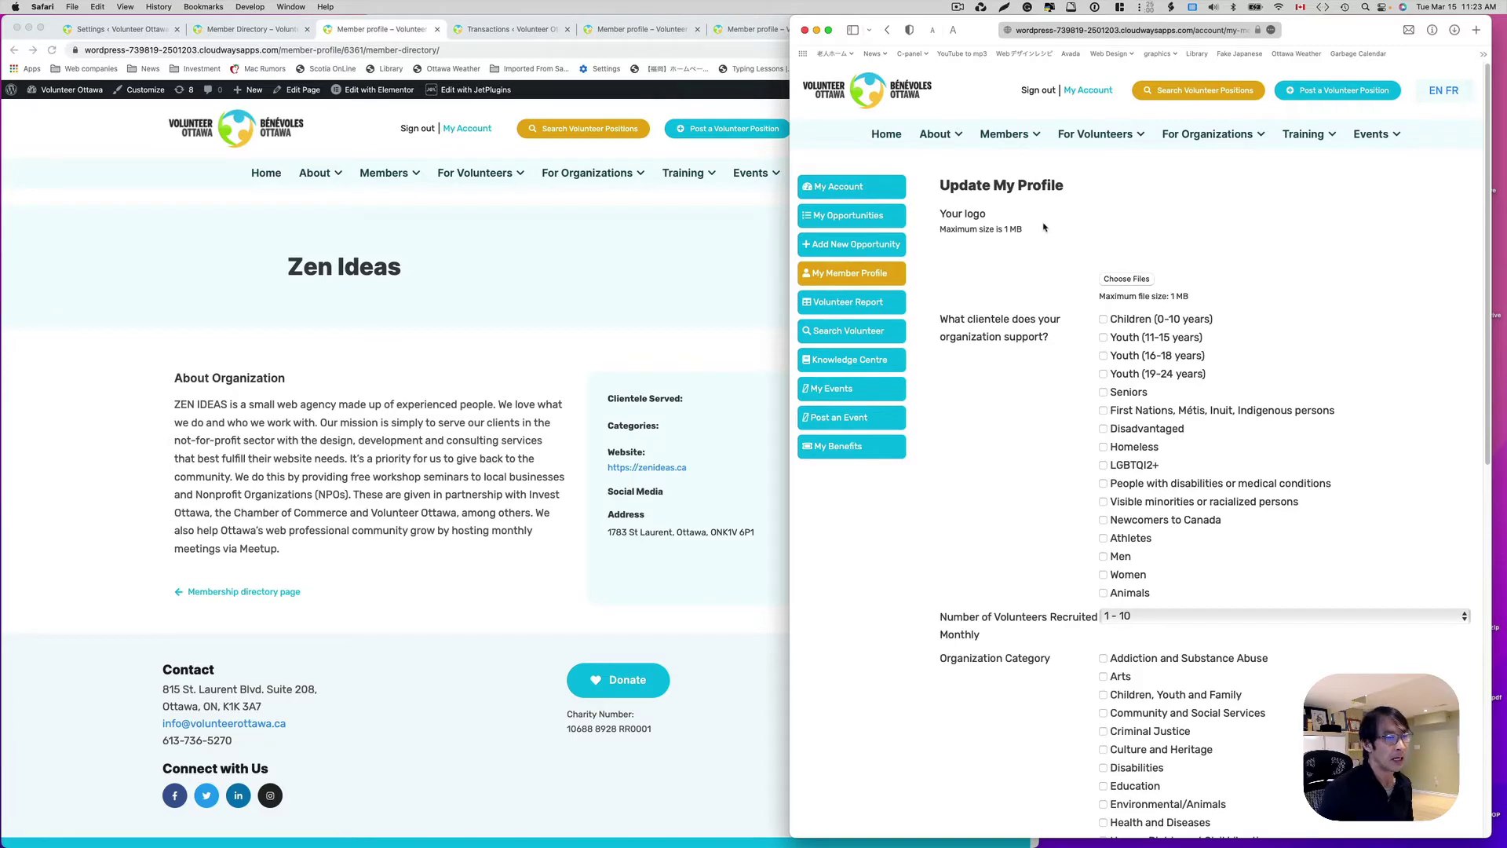
Step: Choose the 'zenideas logo' image file as the profile logo
click(1117, 282)
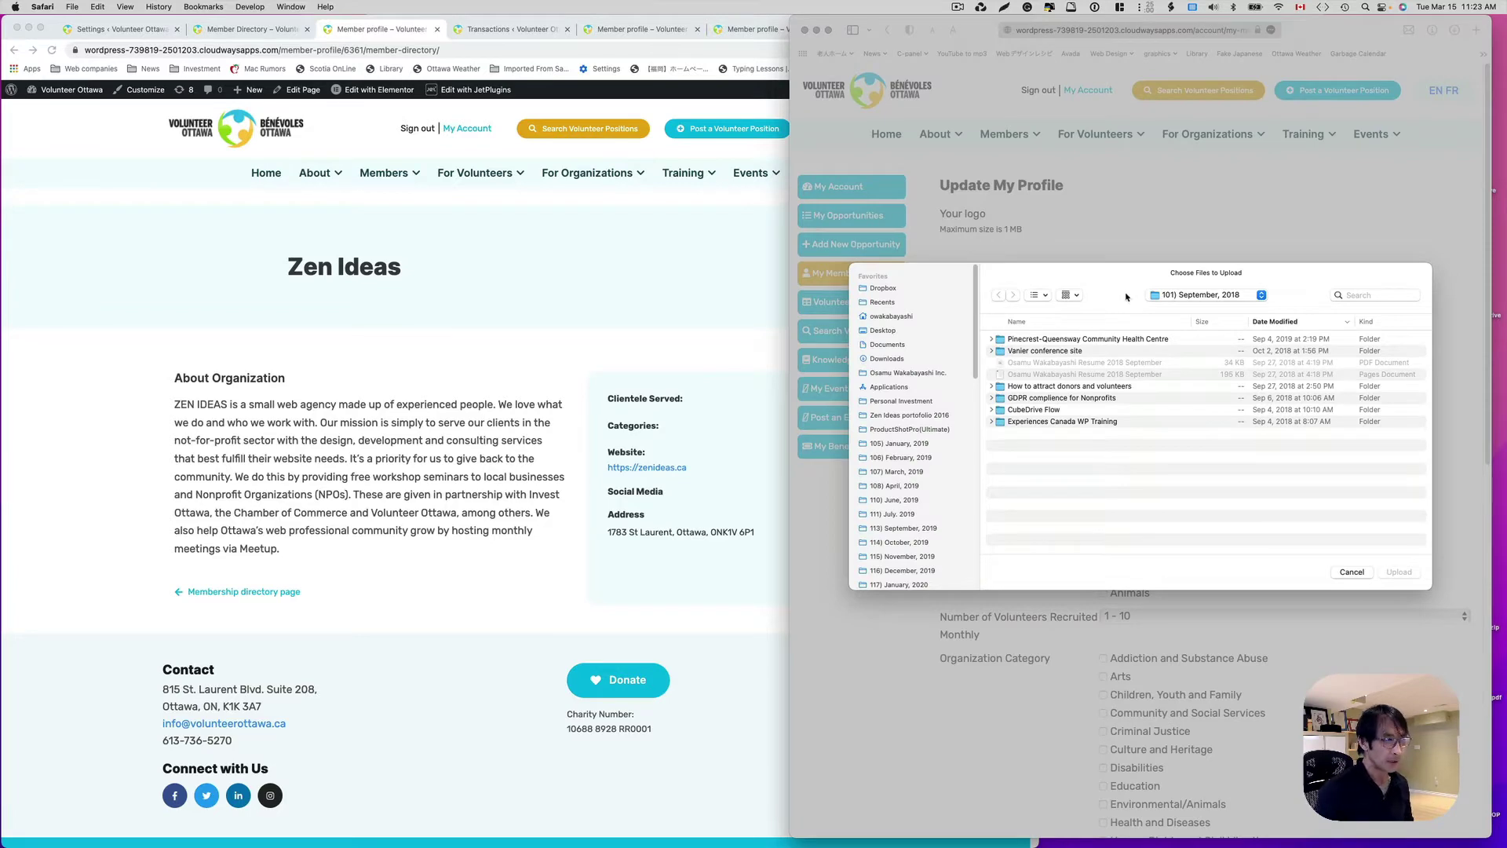
click(1369, 295)
text(zenideas logo)
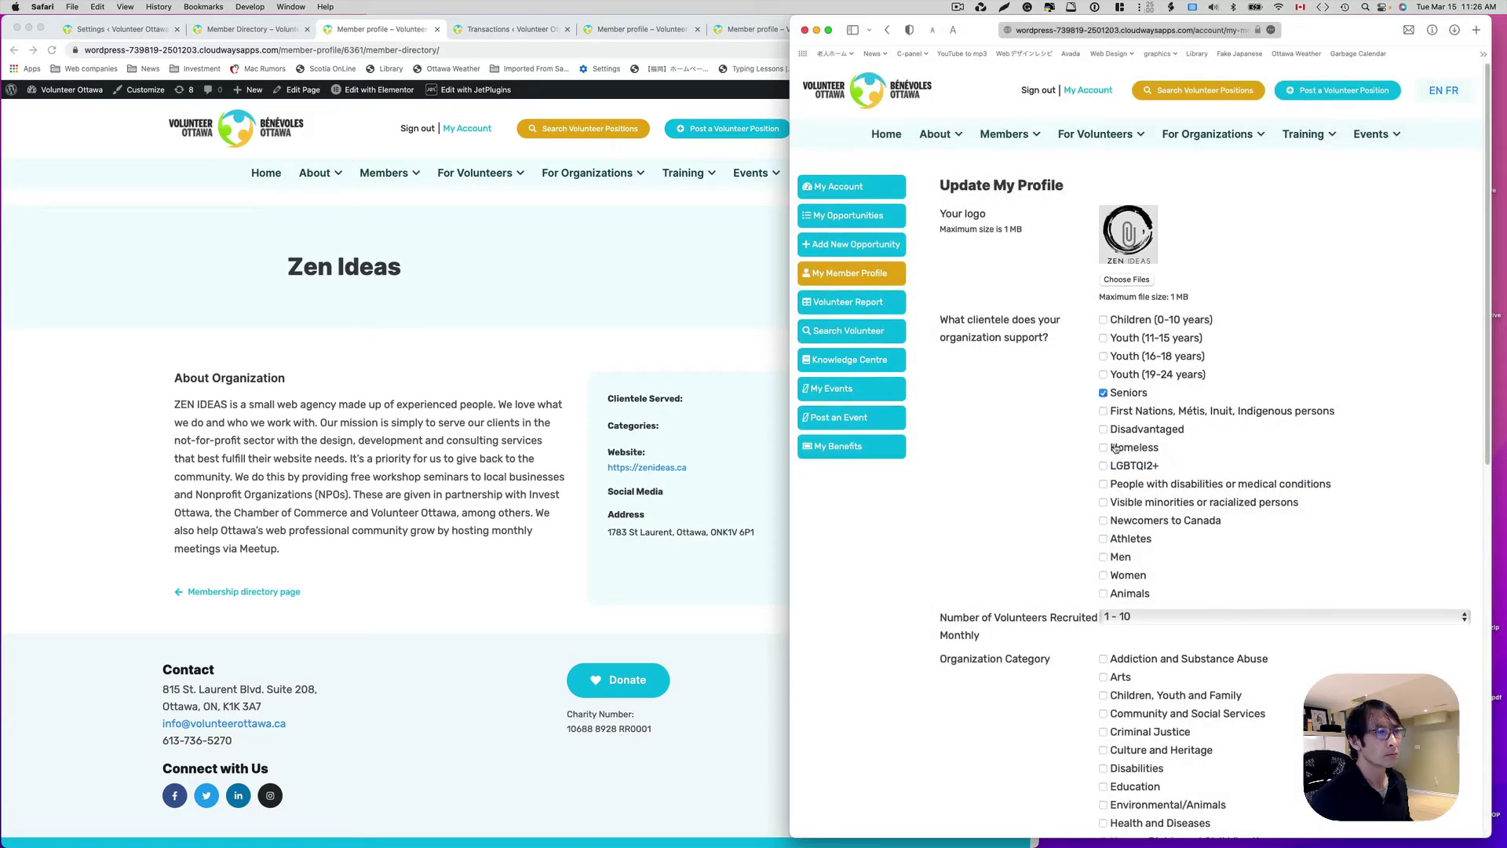
Step: Tick Homeless, LGBTQI2+ and Environmental/Animals, then save the profile with UPDATE
click(1116, 449)
click(1115, 466)
scroll(1138, 502, down, 5)
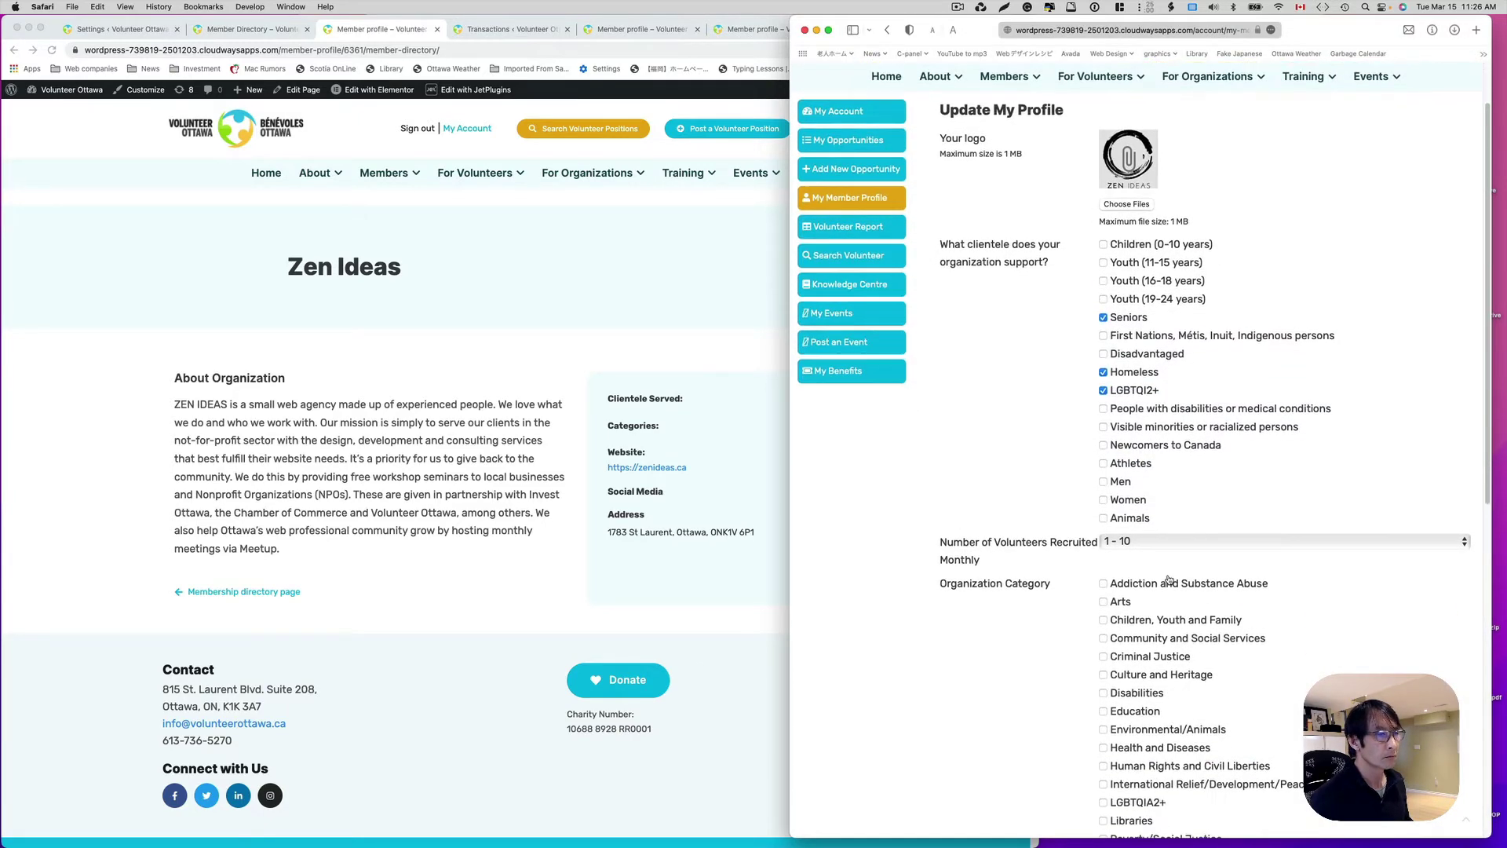
scroll(1146, 506, down, 2)
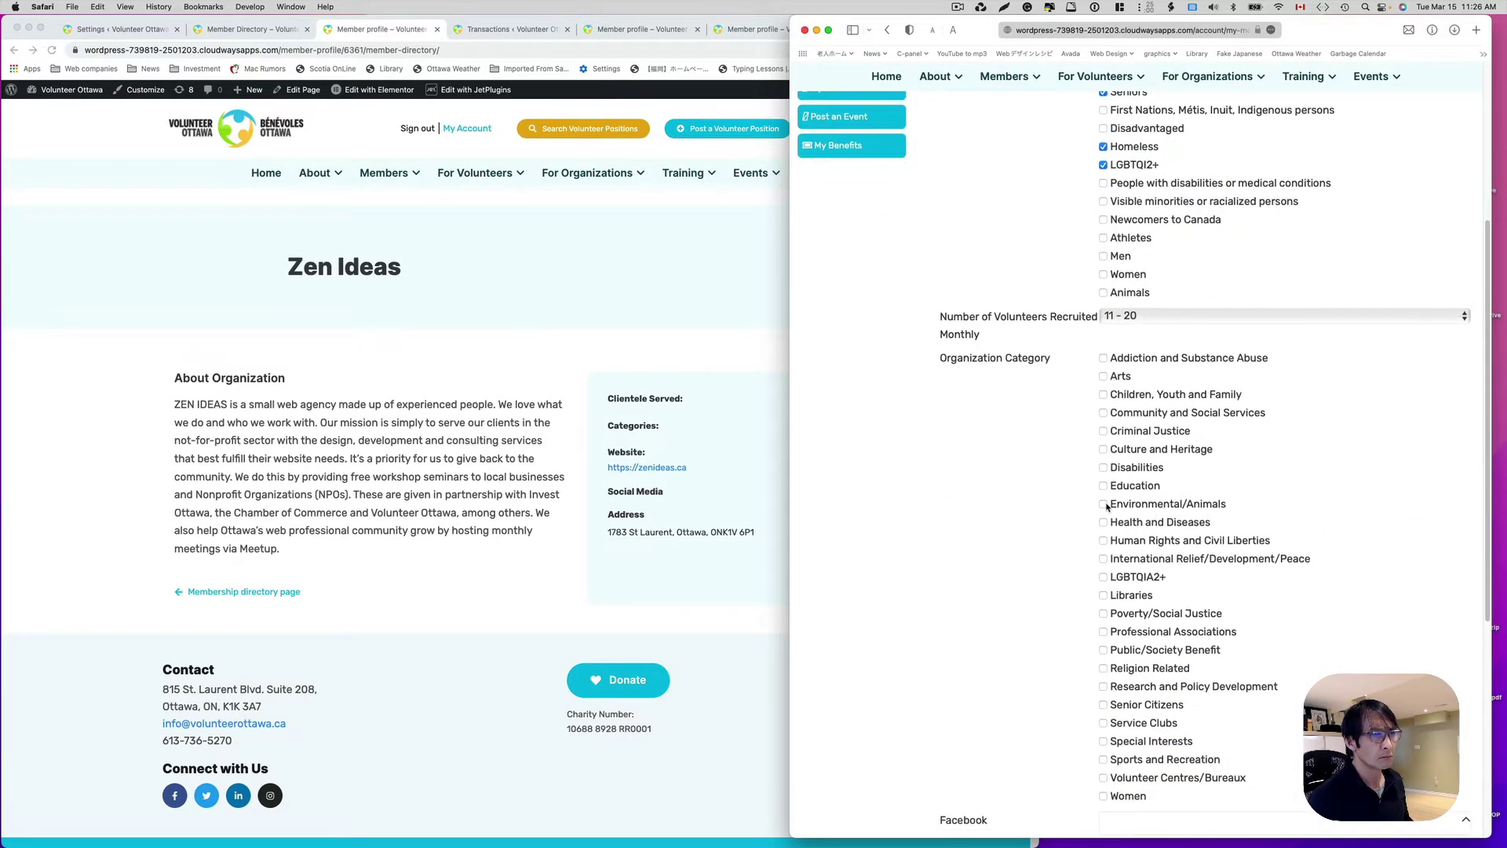
click(1105, 505)
scroll(1162, 549, down, 7)
click(1216, 703)
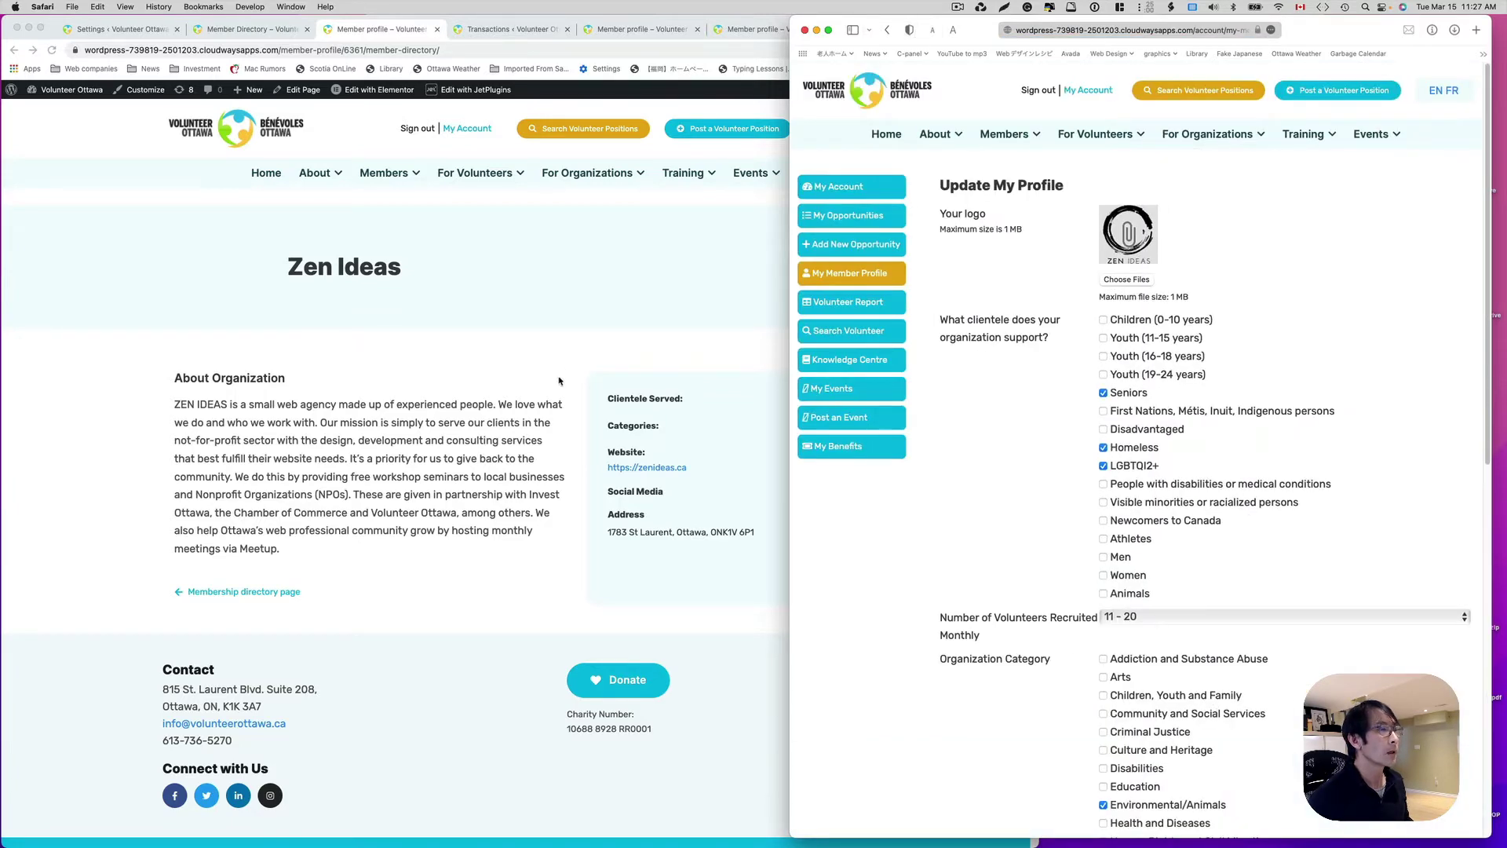
click(520, 347)
Step: Reload the public Zen Ideas profile to show the logo, new clientele and Environmental/Animals category
click(51, 49)
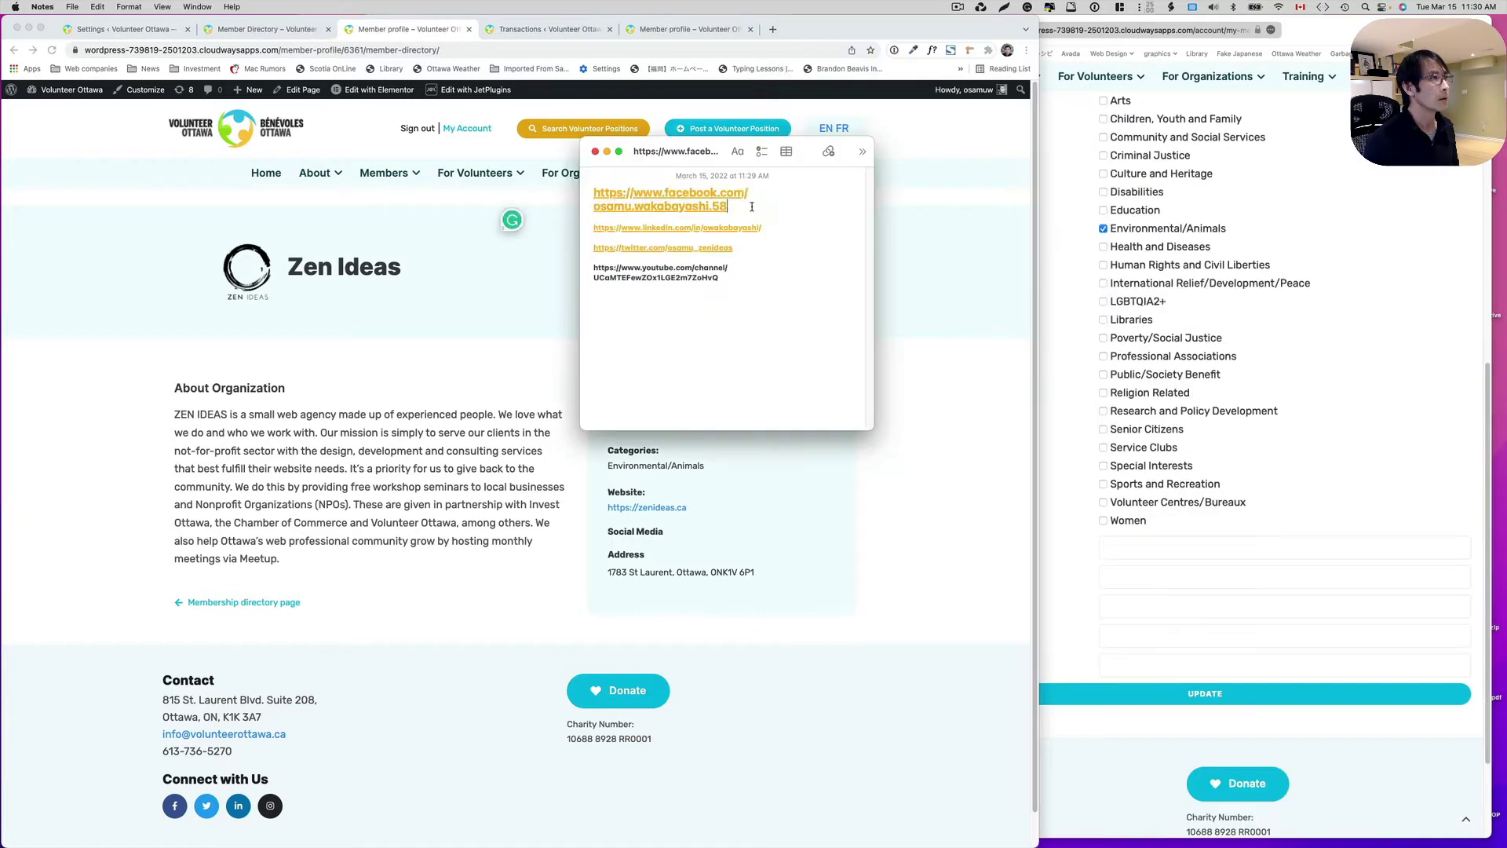
Step: Paste the Facebook and Twitter URLs from Notes into their profile fields
drag(729, 207, 587, 192)
key(super+c)
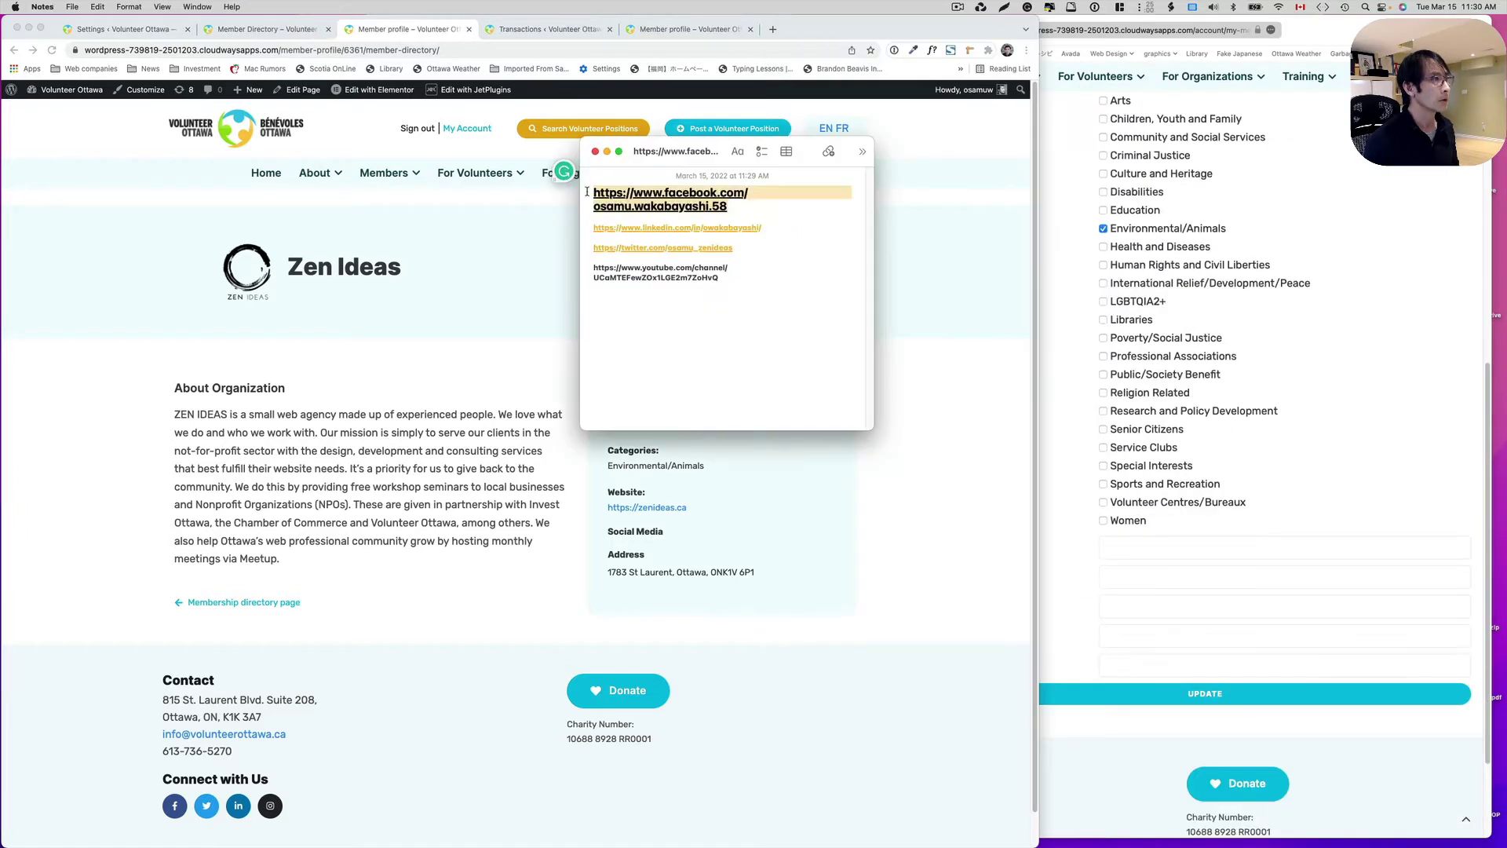
click(1138, 545)
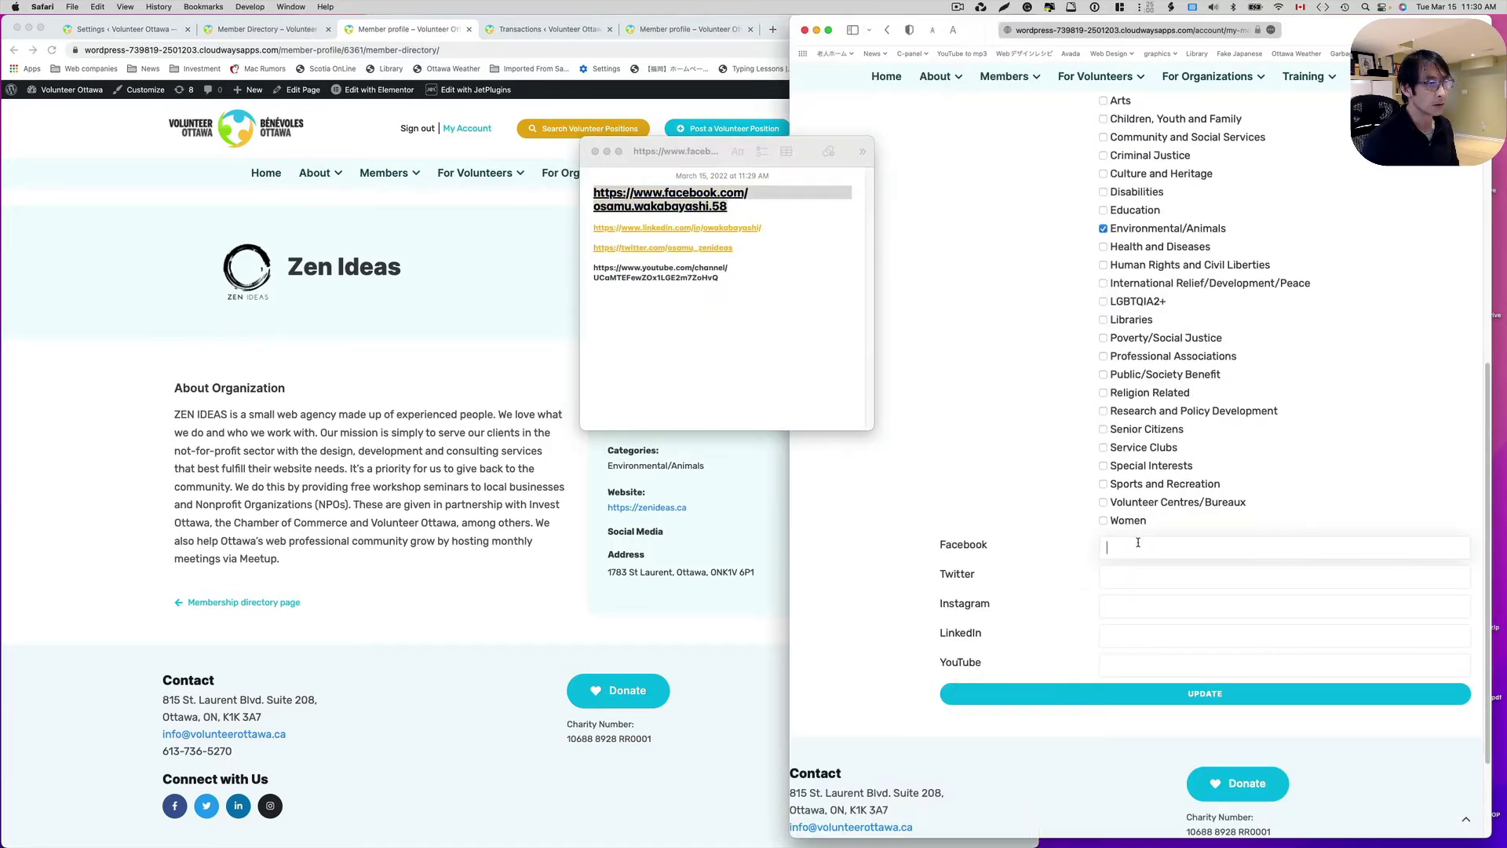
key(super+v)
click(801, 295)
drag(734, 248, 592, 248)
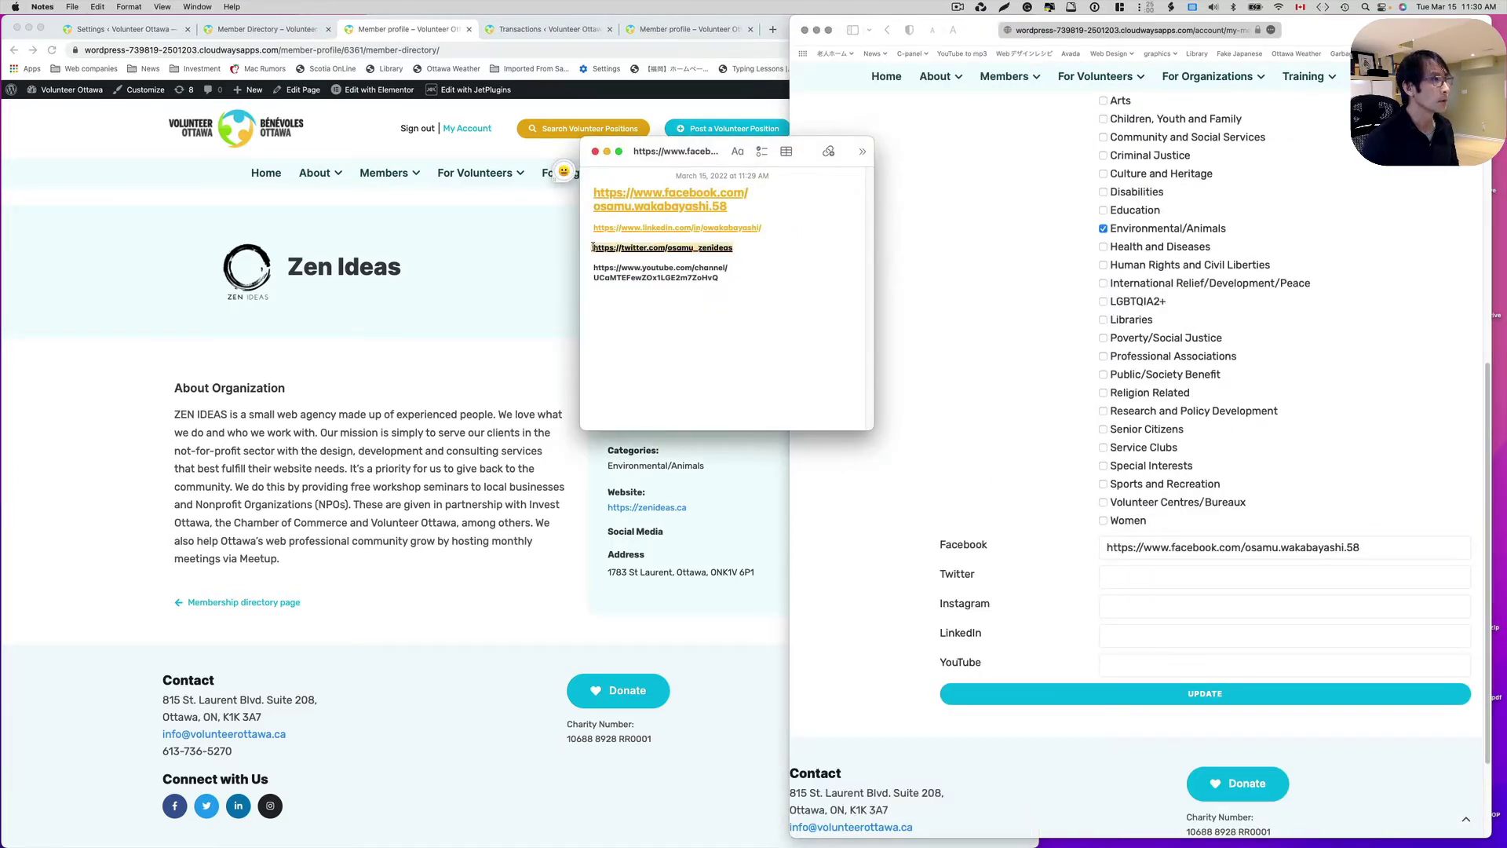
click(1142, 585)
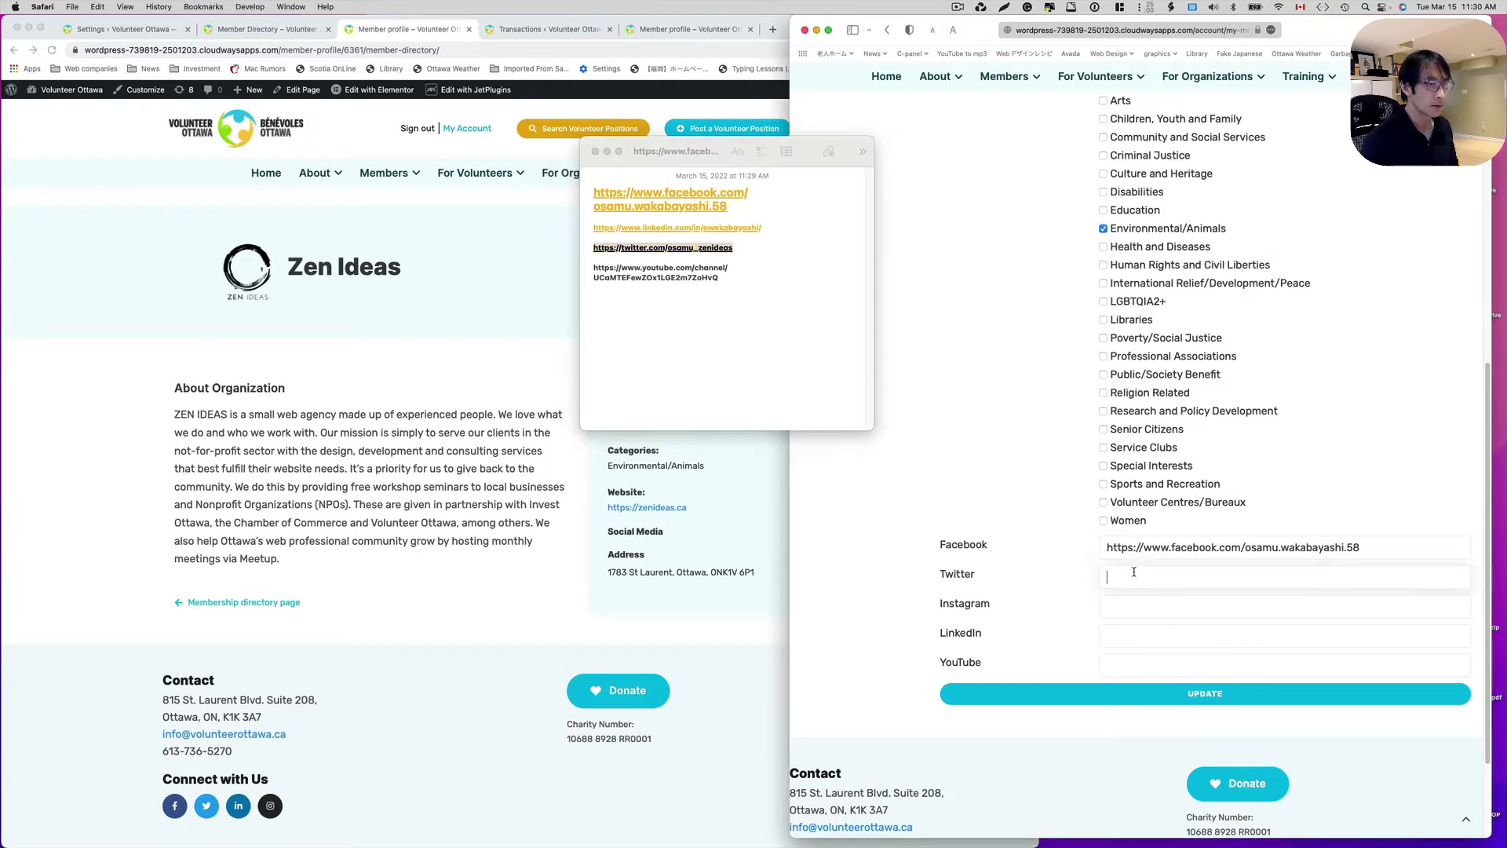
text(https://twitter.com/osamu_zenideas)
Step: Paste the LinkedIn and YouTube channel URLs from Notes into their fields and save the profile
click(767, 326)
drag(852, 228, 593, 227)
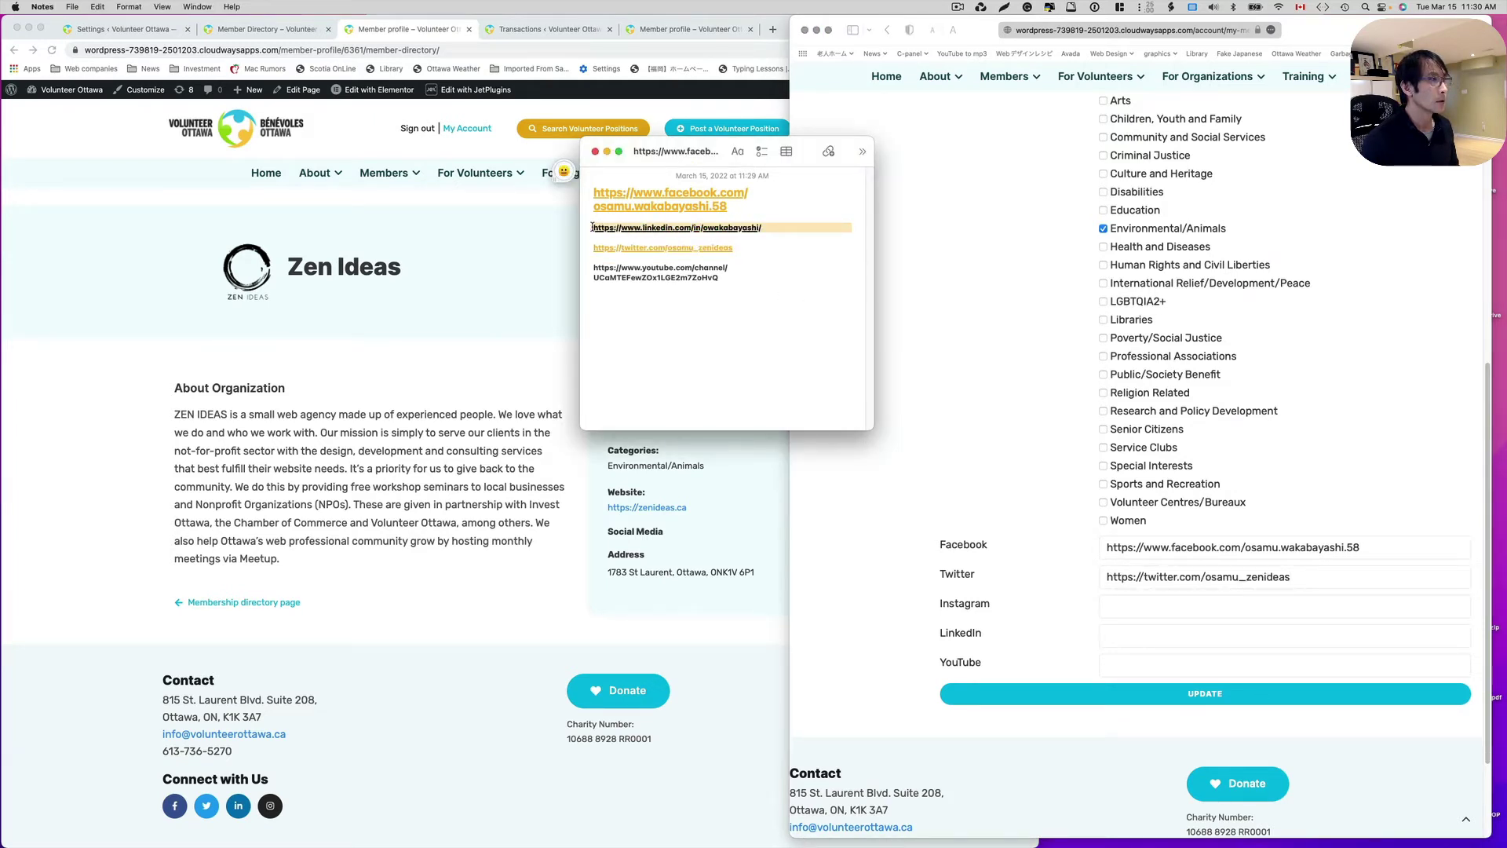
key(super+c)
click(1140, 628)
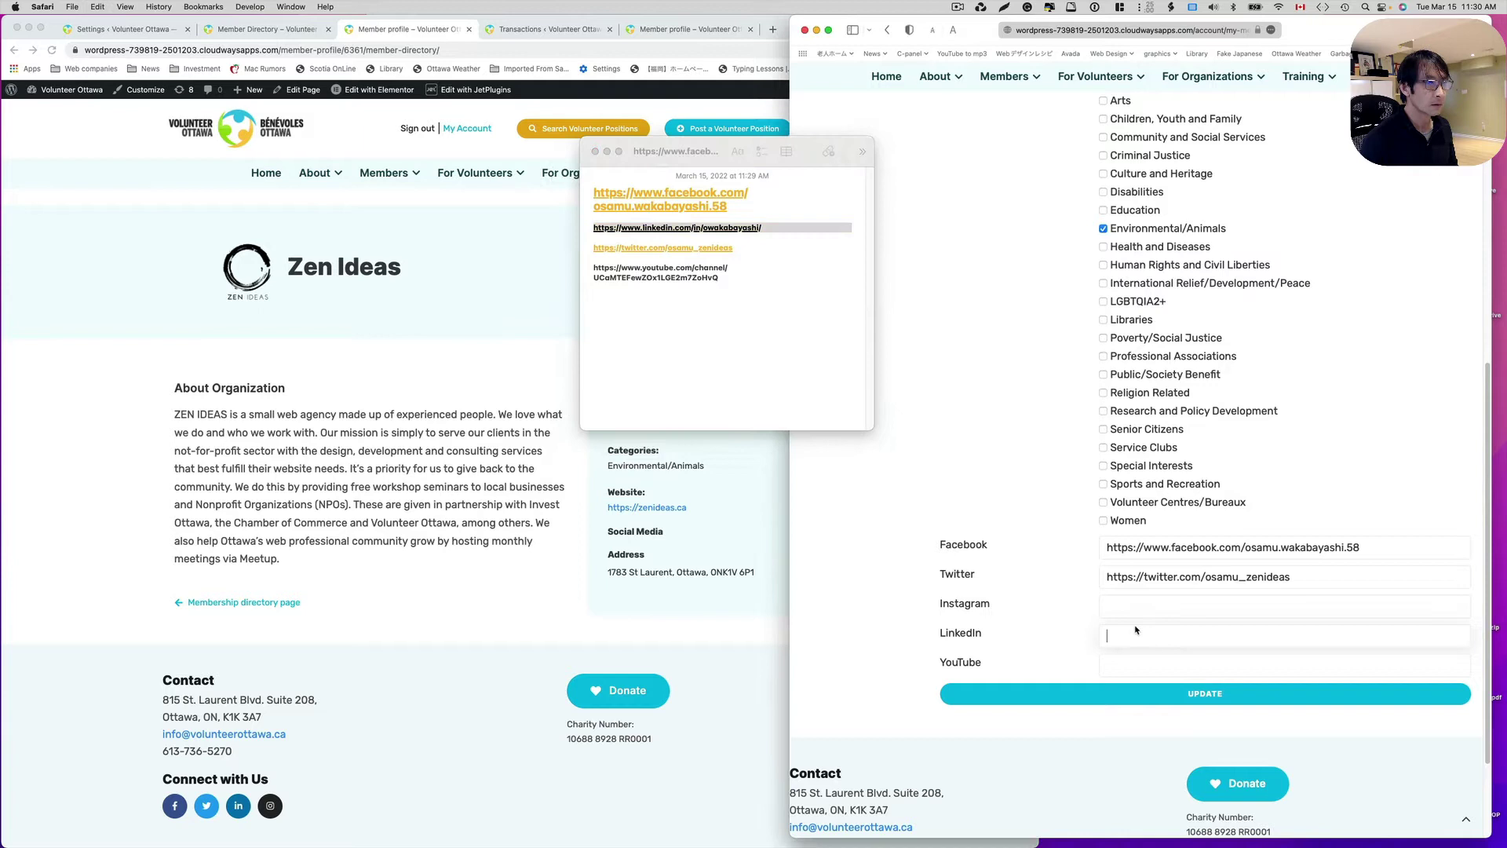
key(super+v)
click(729, 291)
triple_click(729, 290)
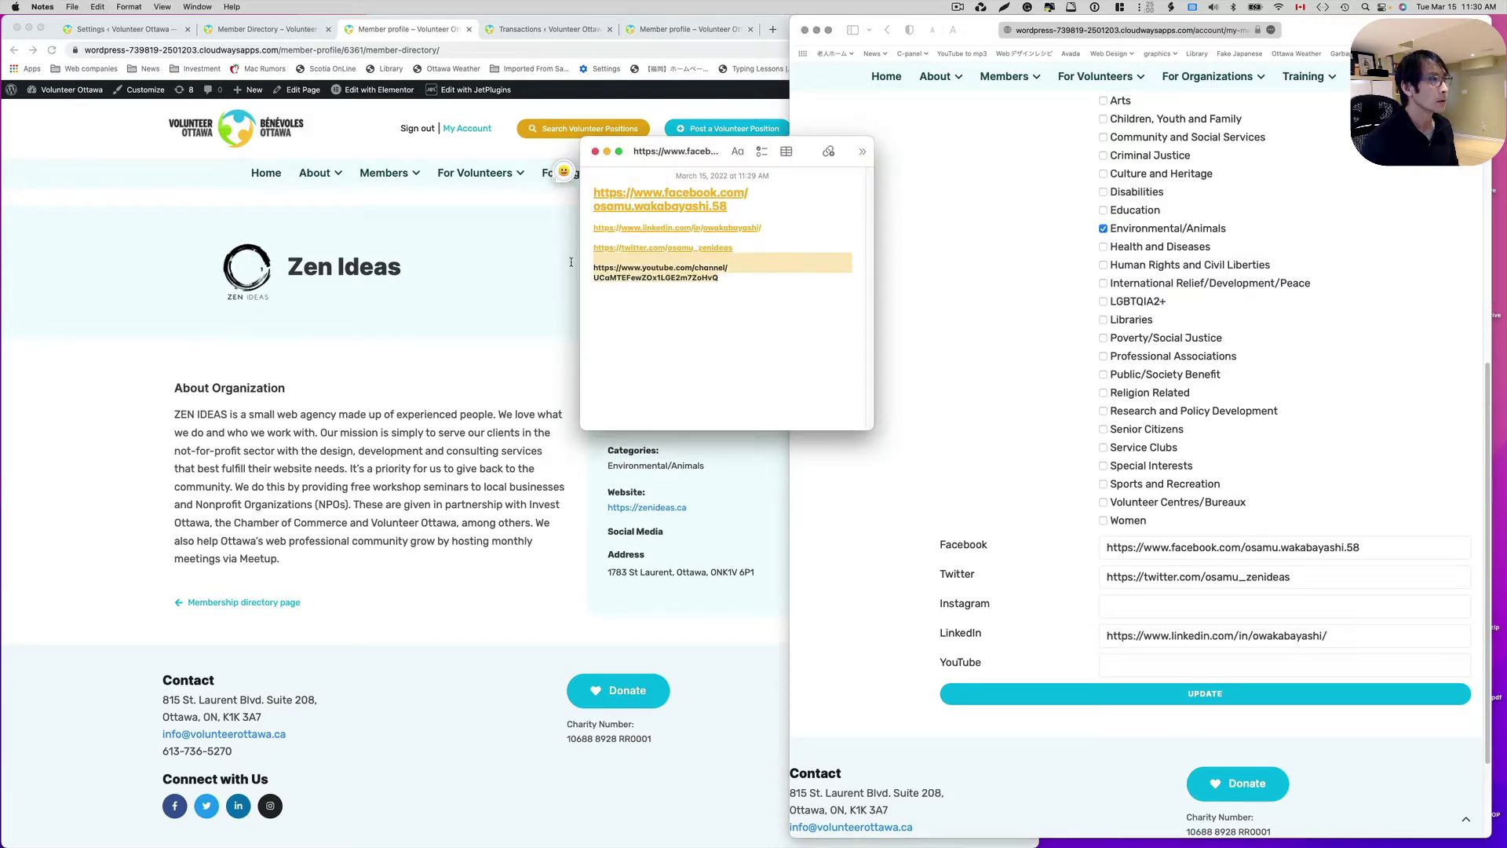
drag(726, 280, 592, 269)
key(super+c)
click(1139, 665)
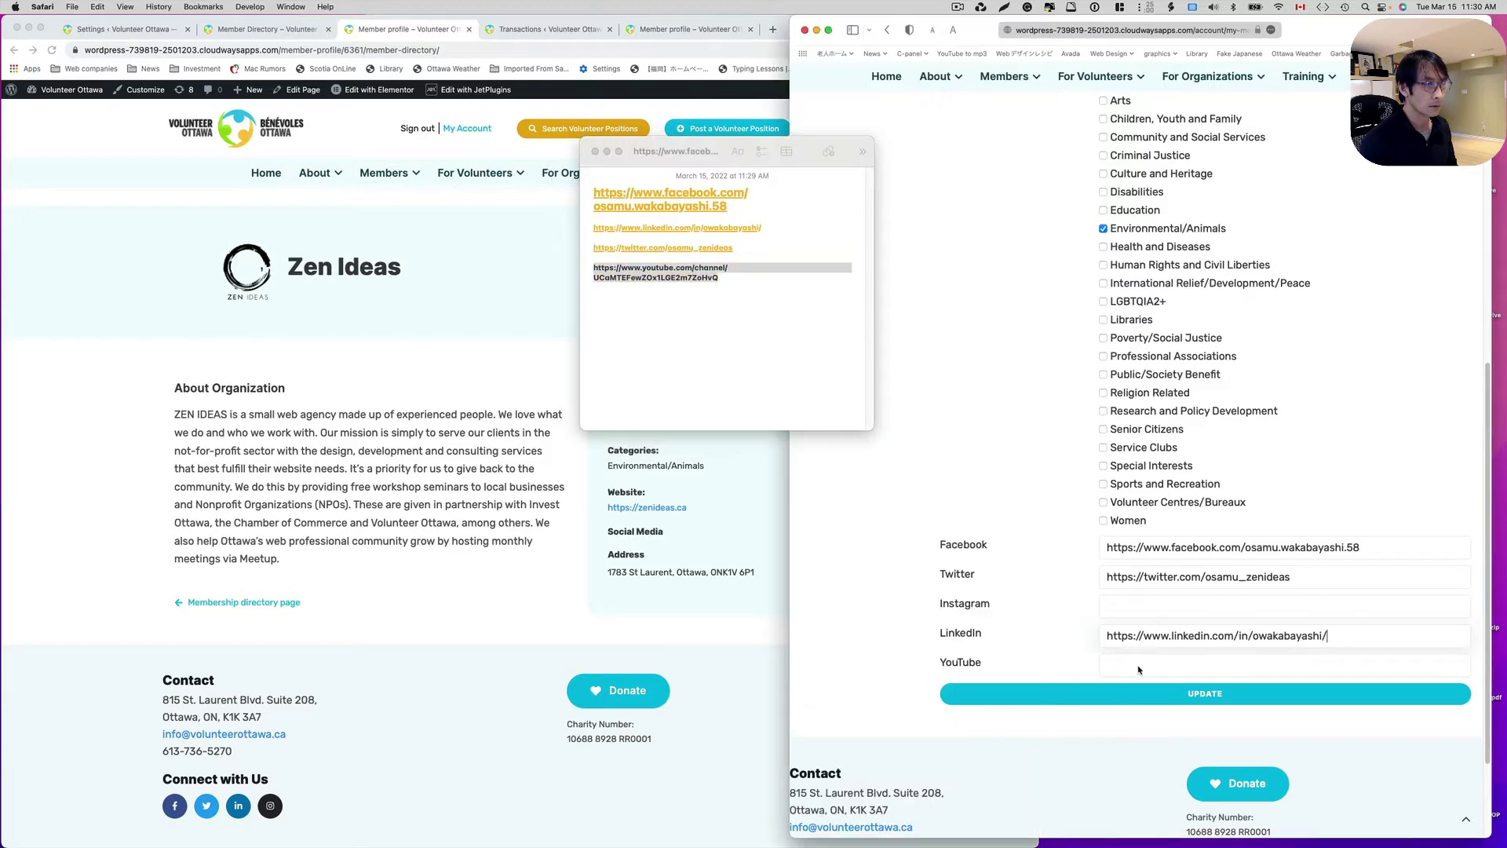
key(super+v)
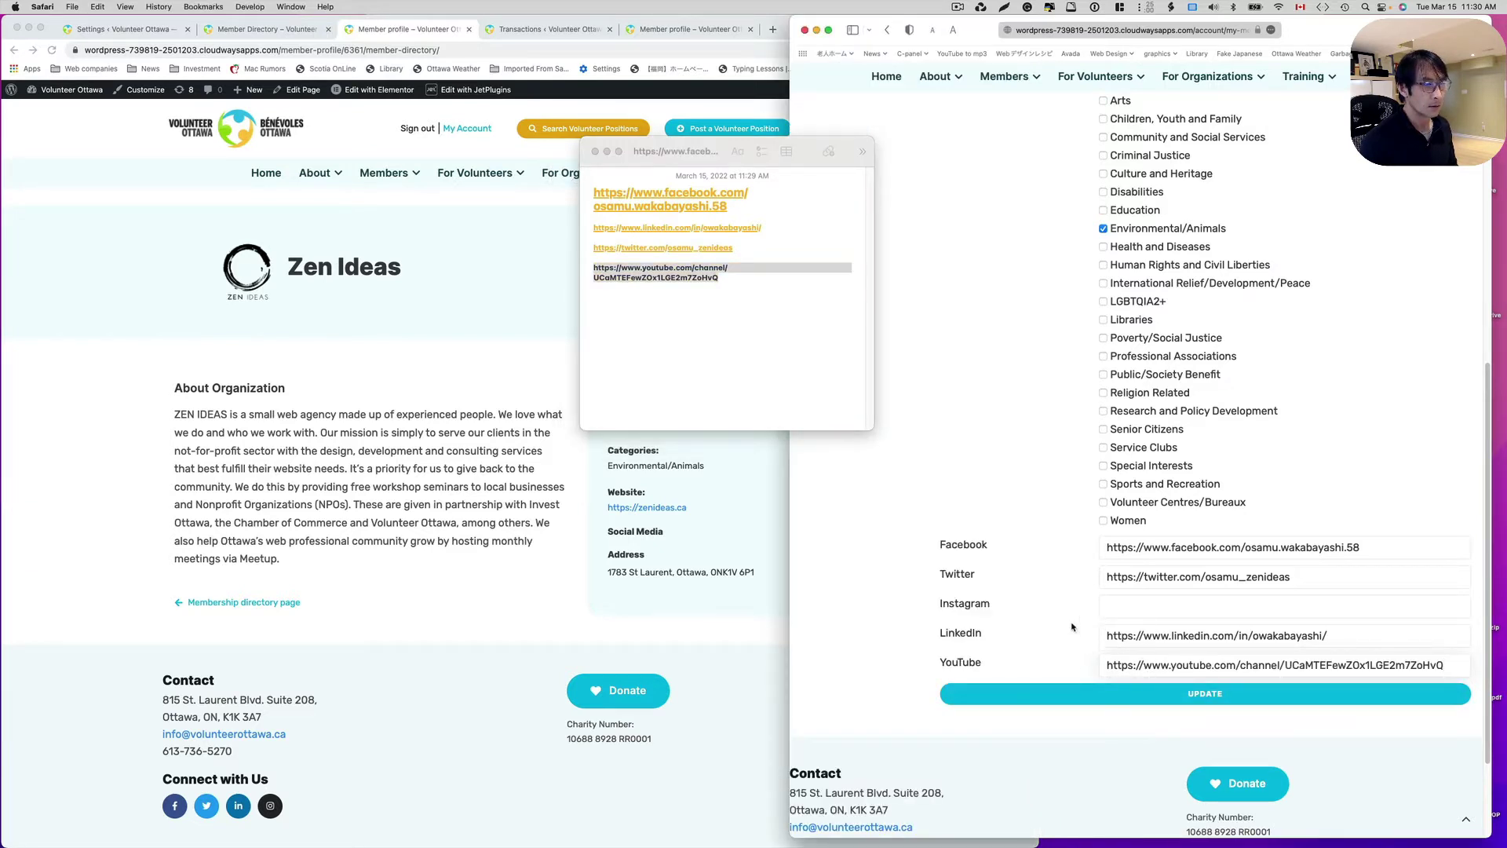
click(1205, 692)
Step: Close Notes, reload the Zen Ideas profile and open all four social icons in new tabs
click(596, 152)
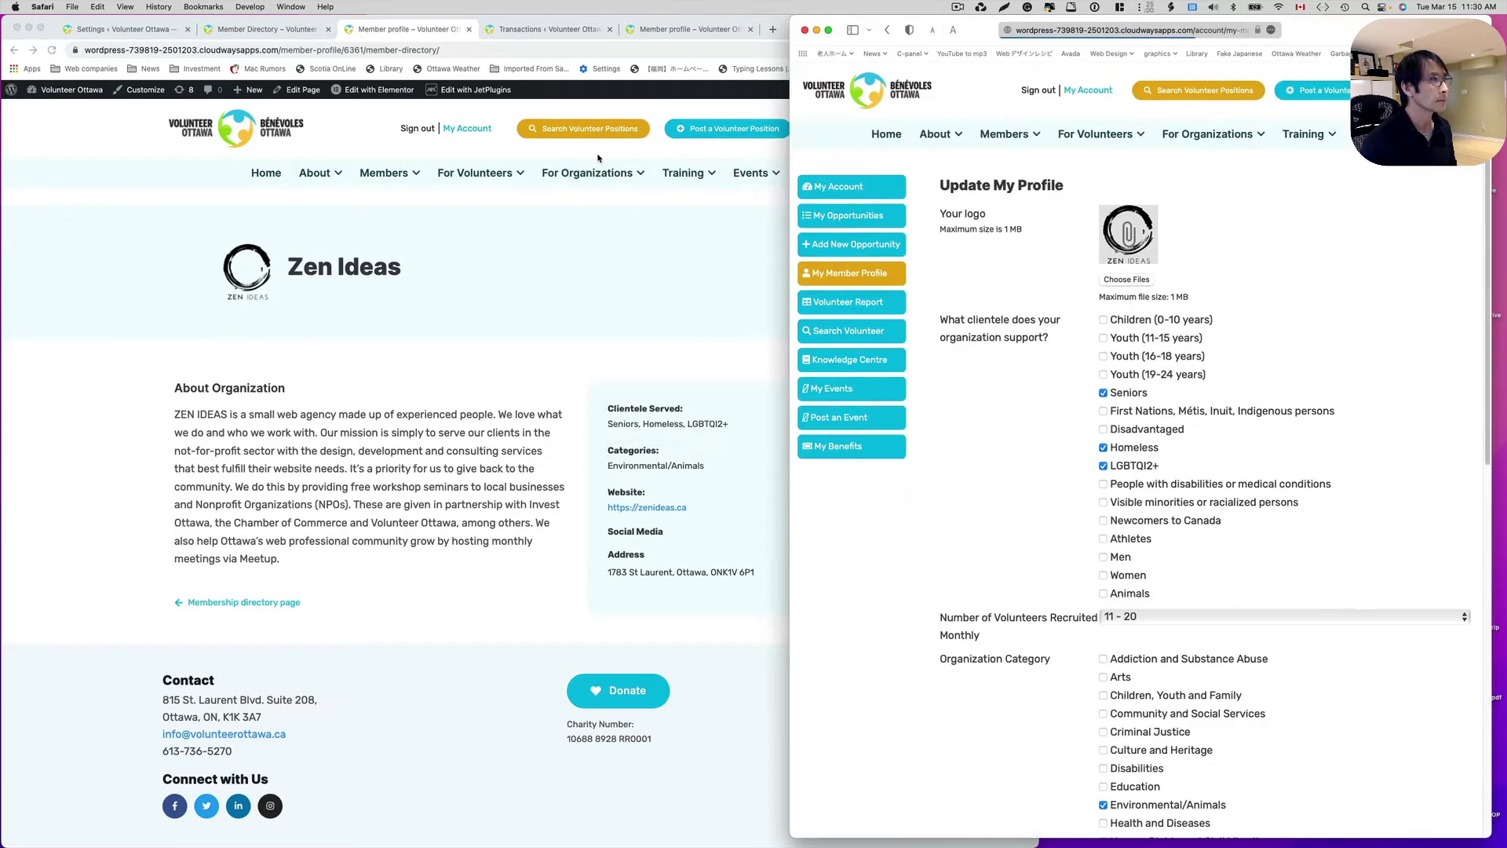
click(683, 384)
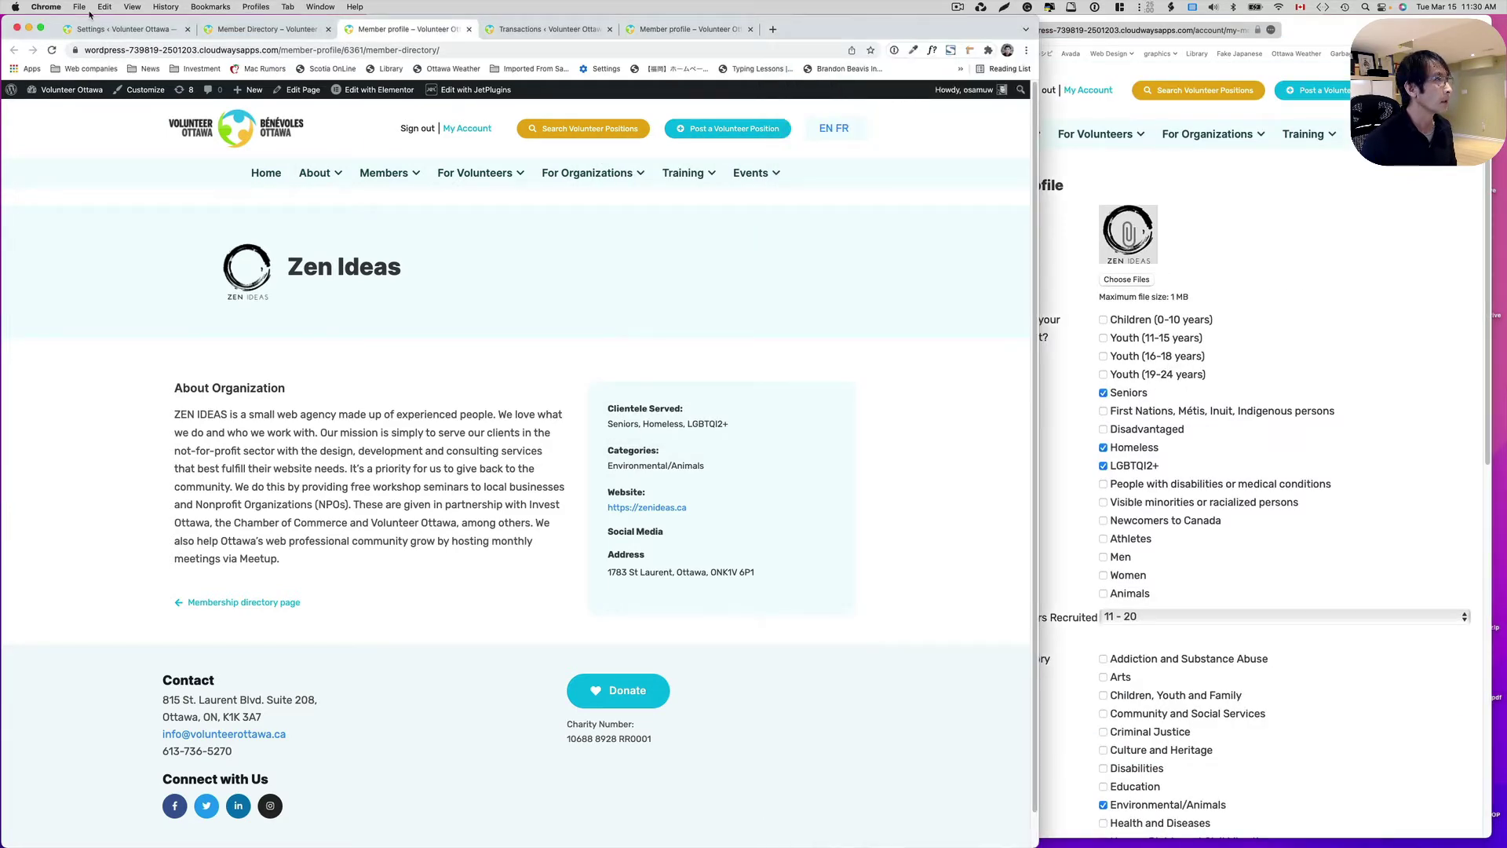
click(51, 49)
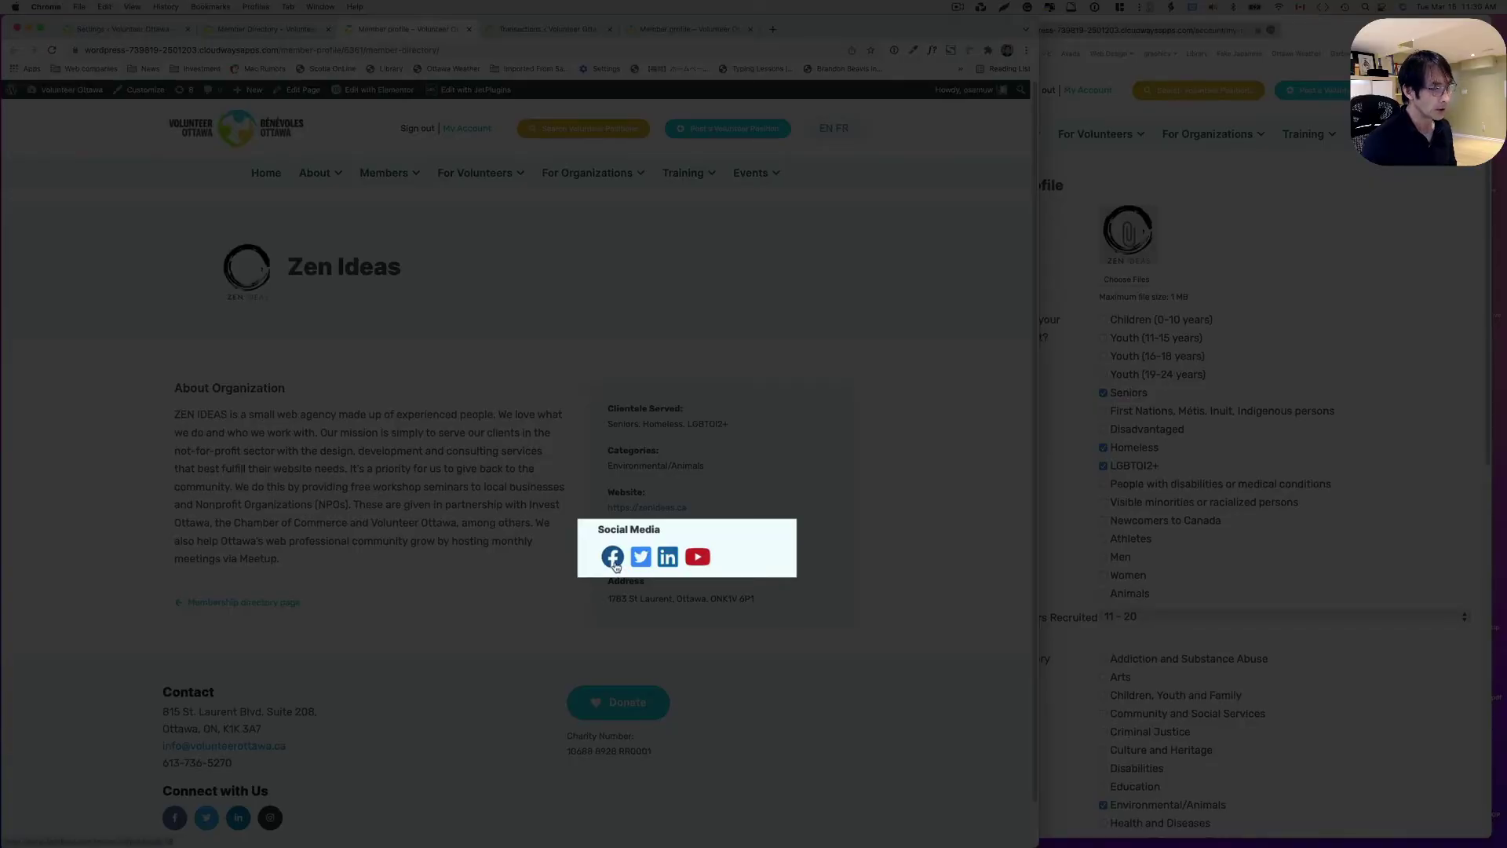
super+click(615, 559)
super+click(641, 558)
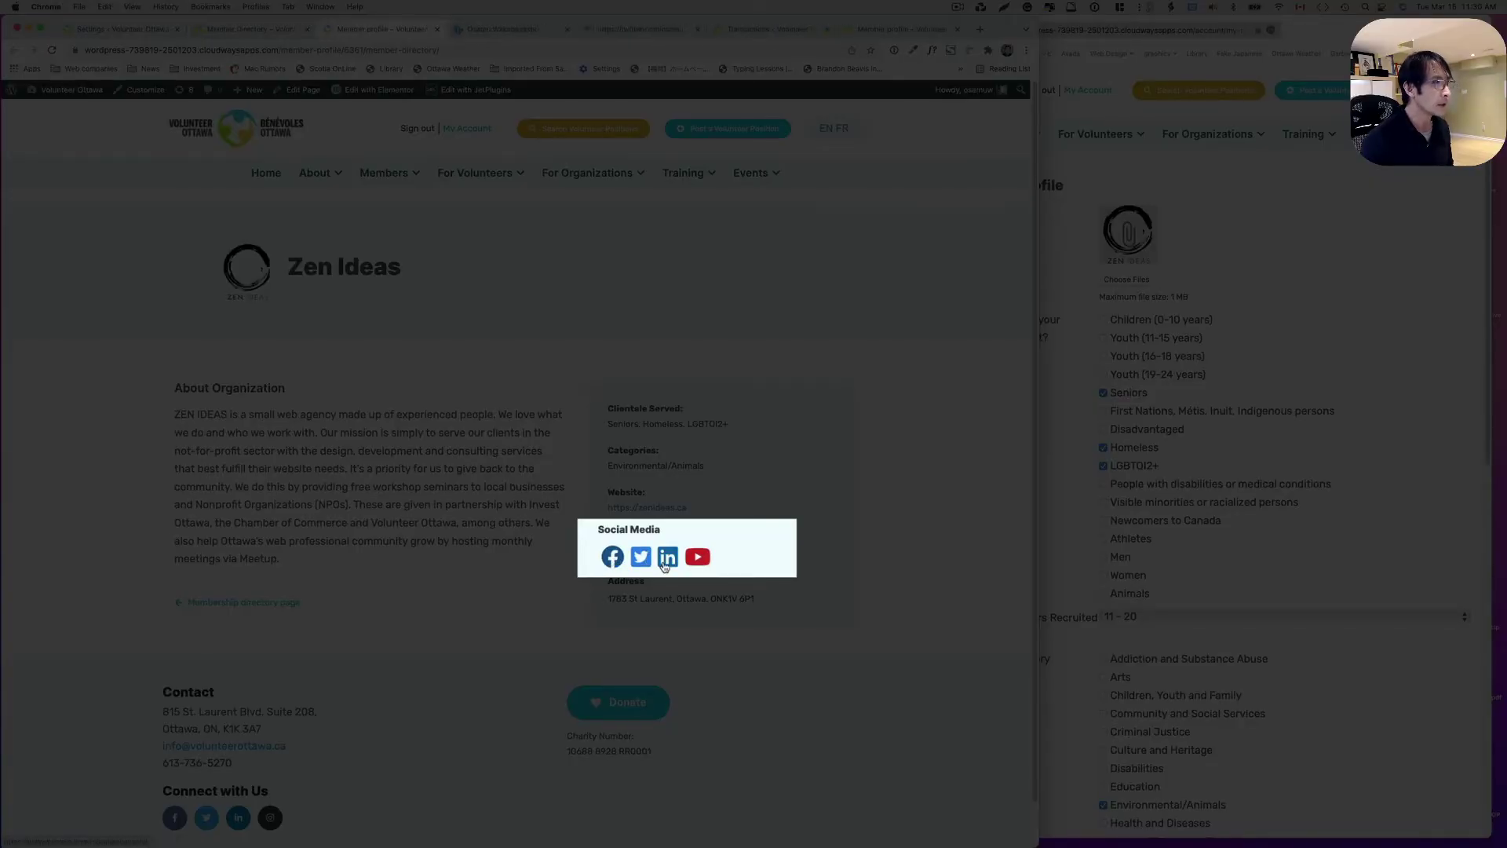
super+click(668, 558)
super+click(694, 559)
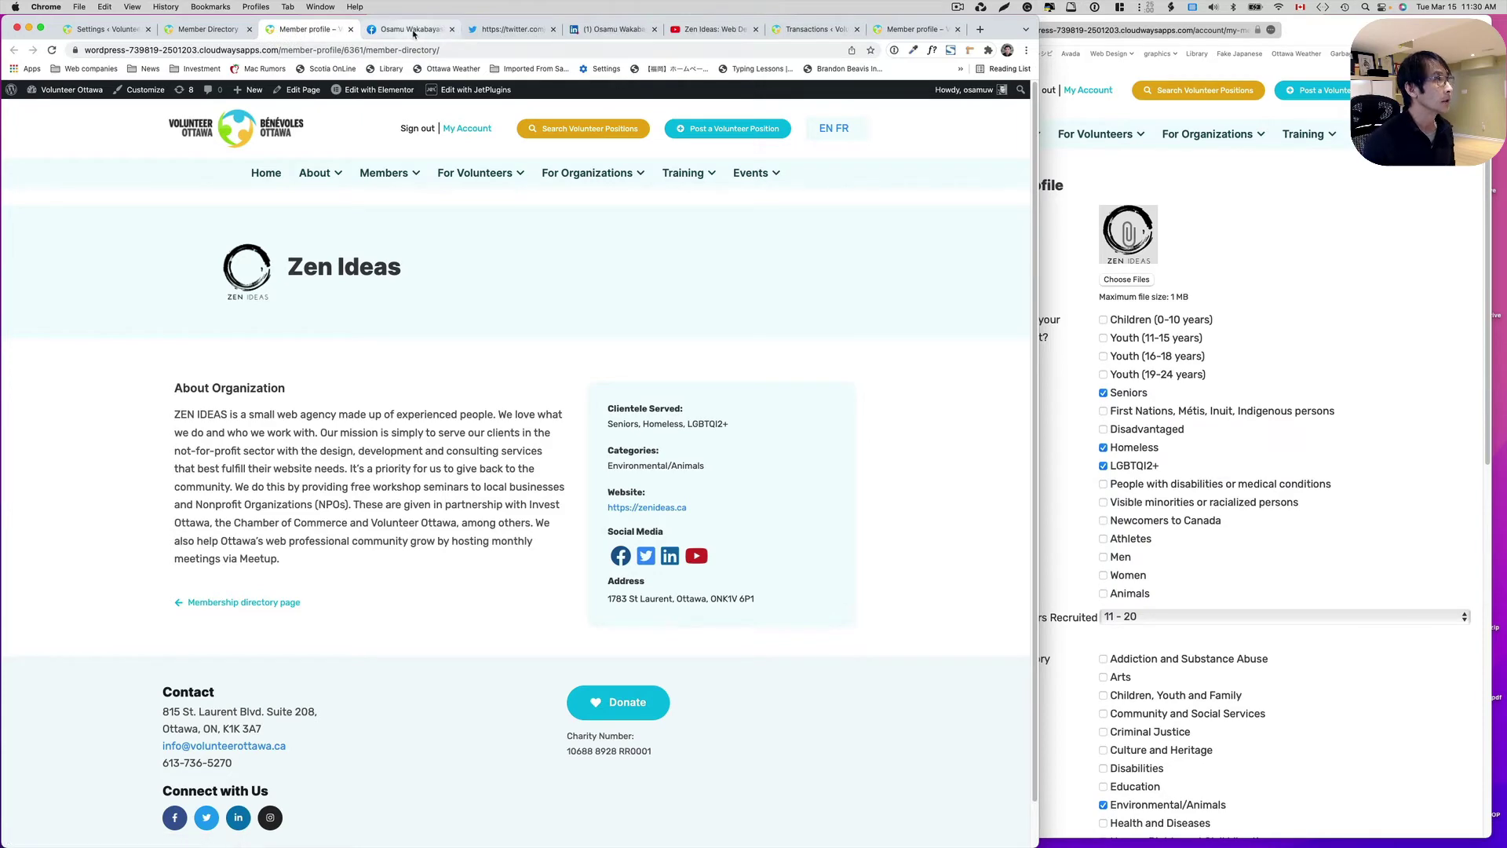
Step: Check the opened Facebook, Twitter, LinkedIn and YouTube tabs, then return to the profile
click(440, 31)
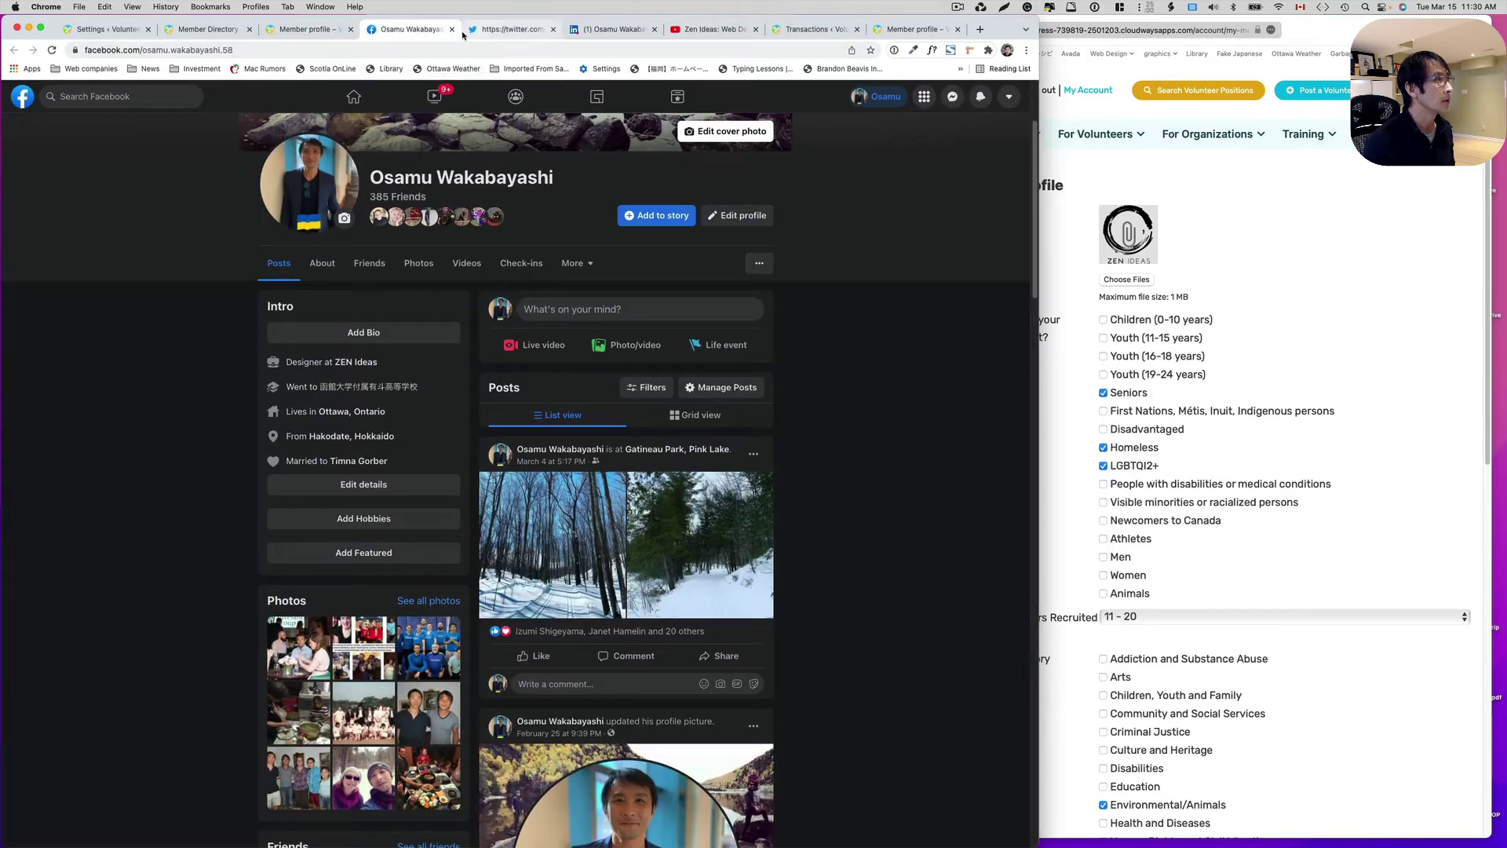
click(503, 29)
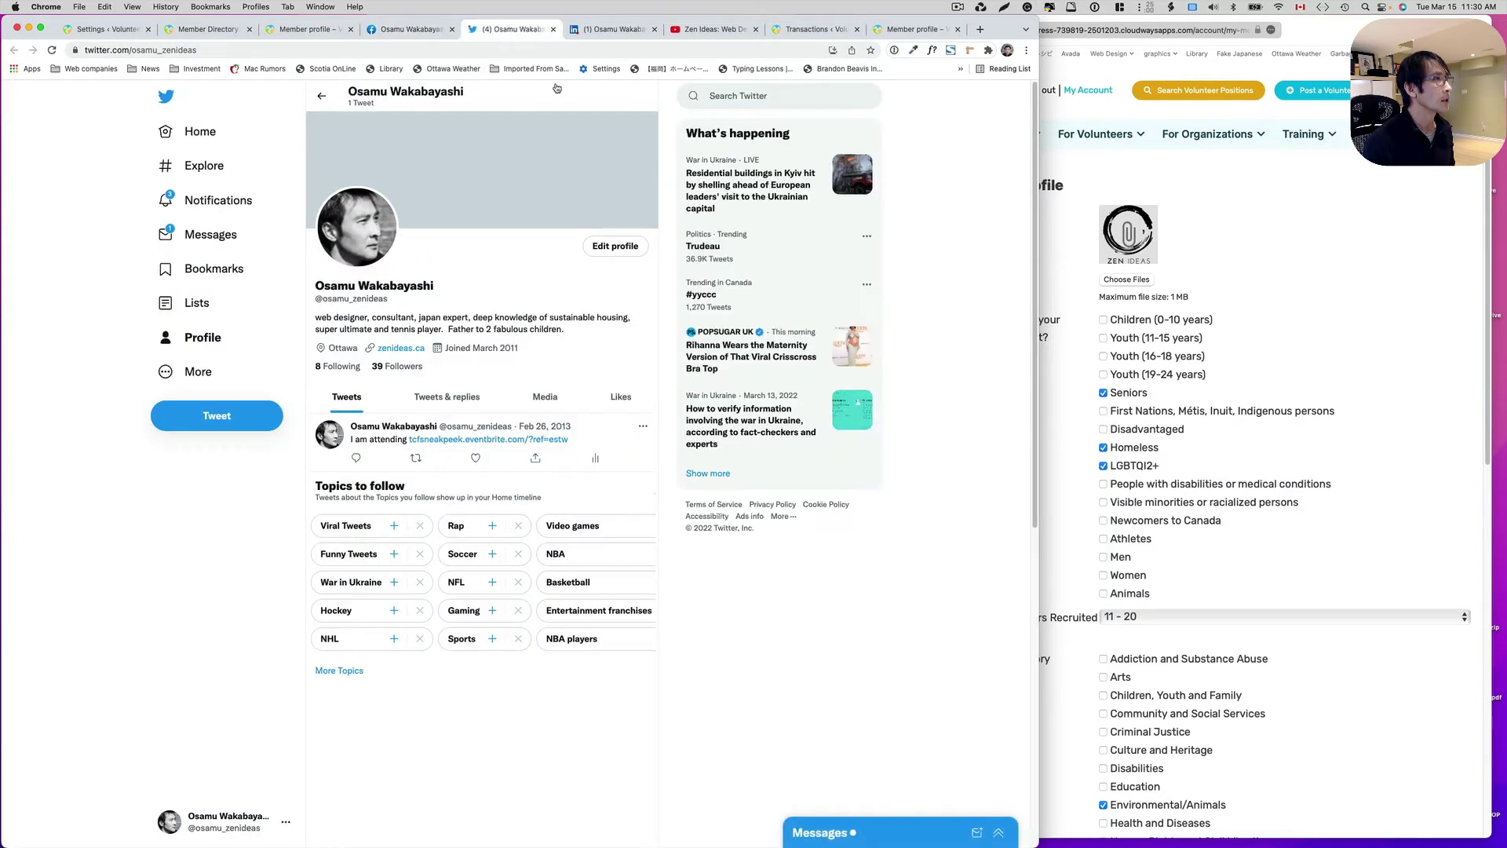
click(613, 29)
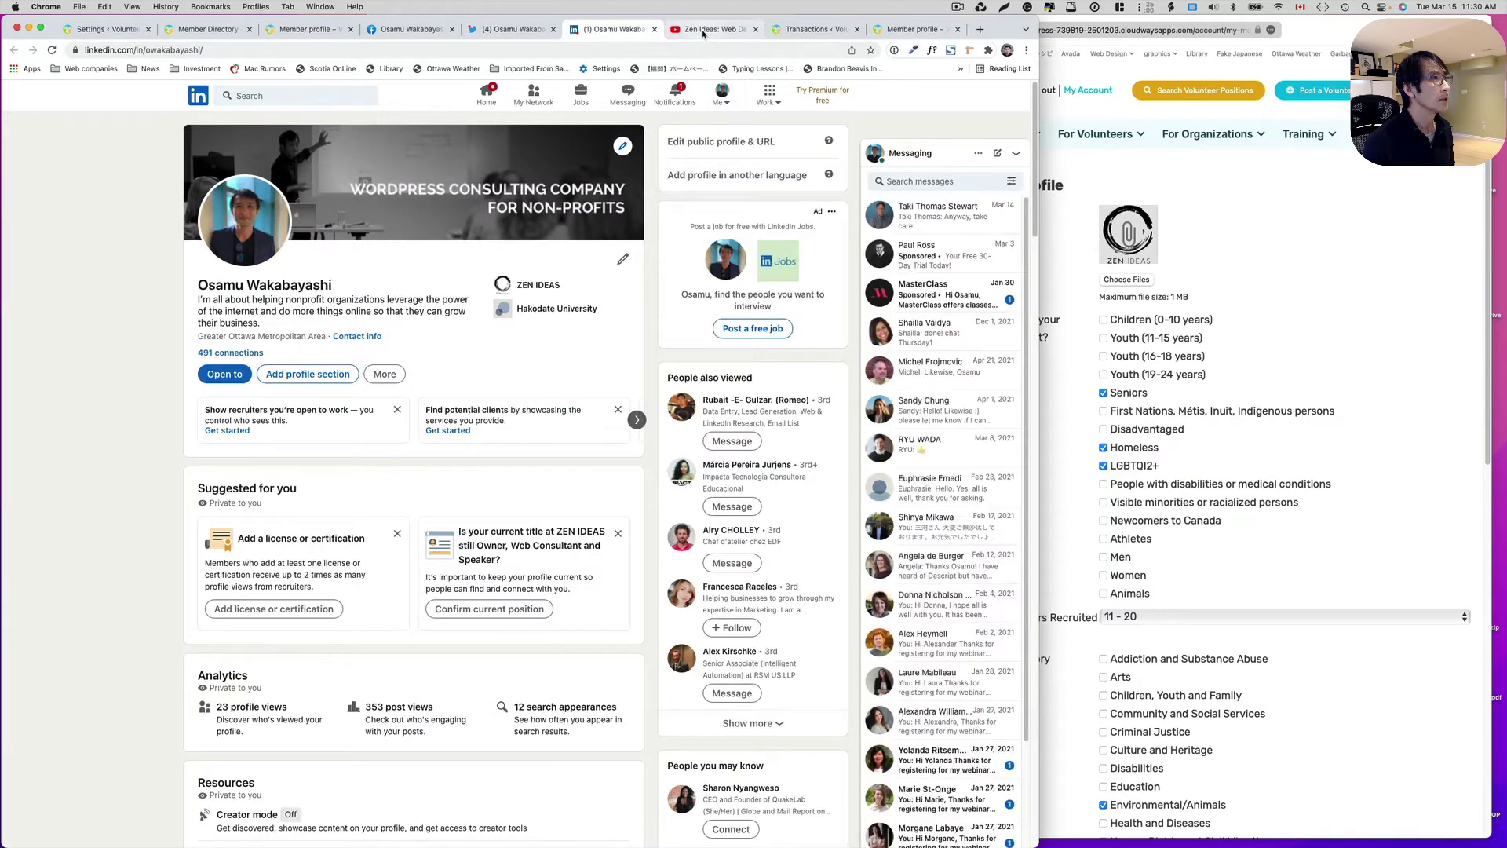
click(704, 31)
click(300, 29)
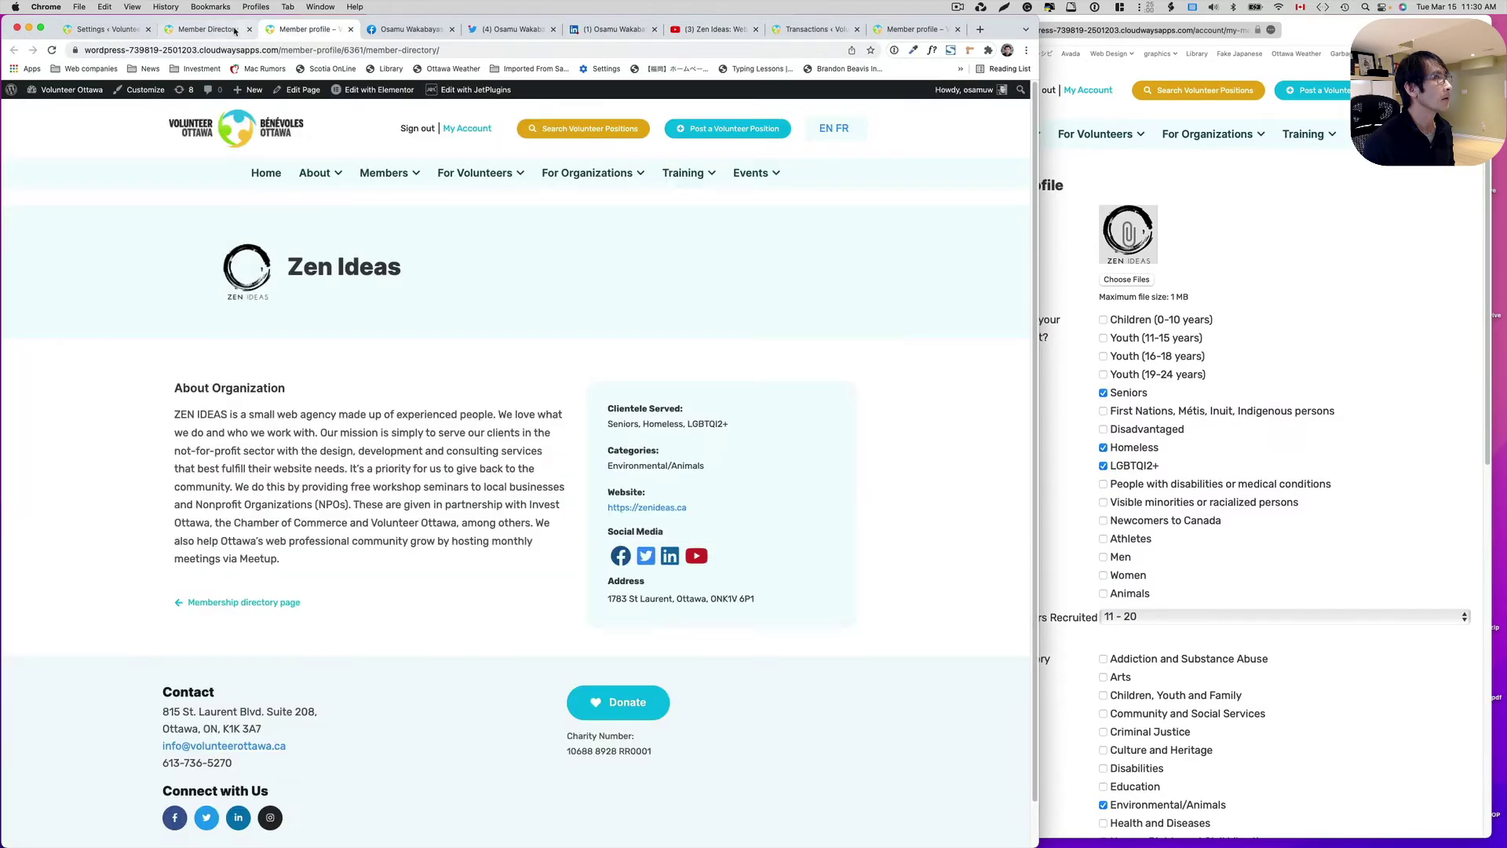
click(234, 29)
Step: From Templates > Saved Templates, edit the Member Organization Single page template with Elementor
click(286, 30)
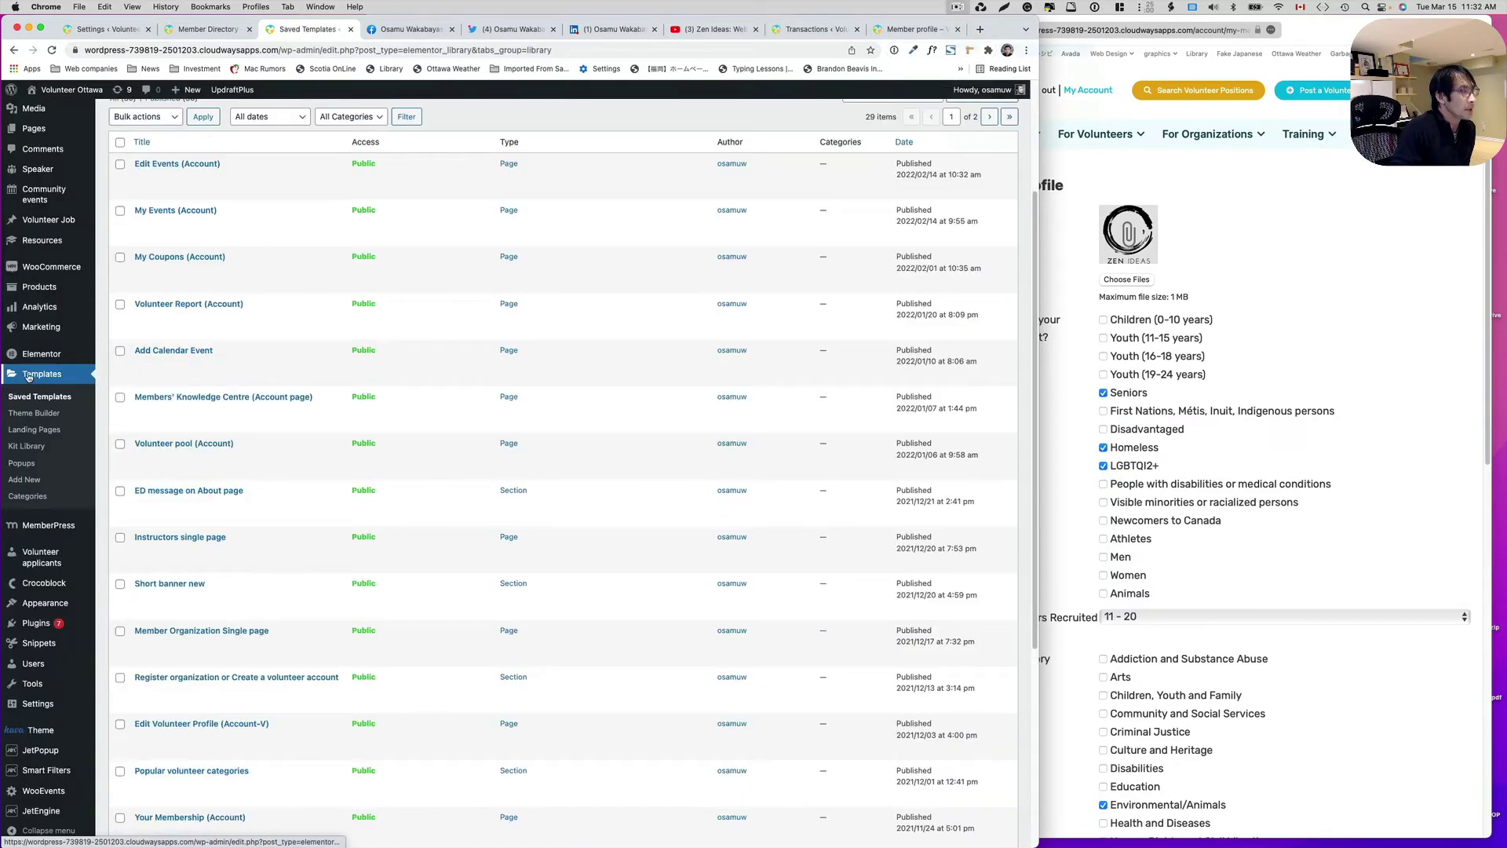
mouse_move(46, 361)
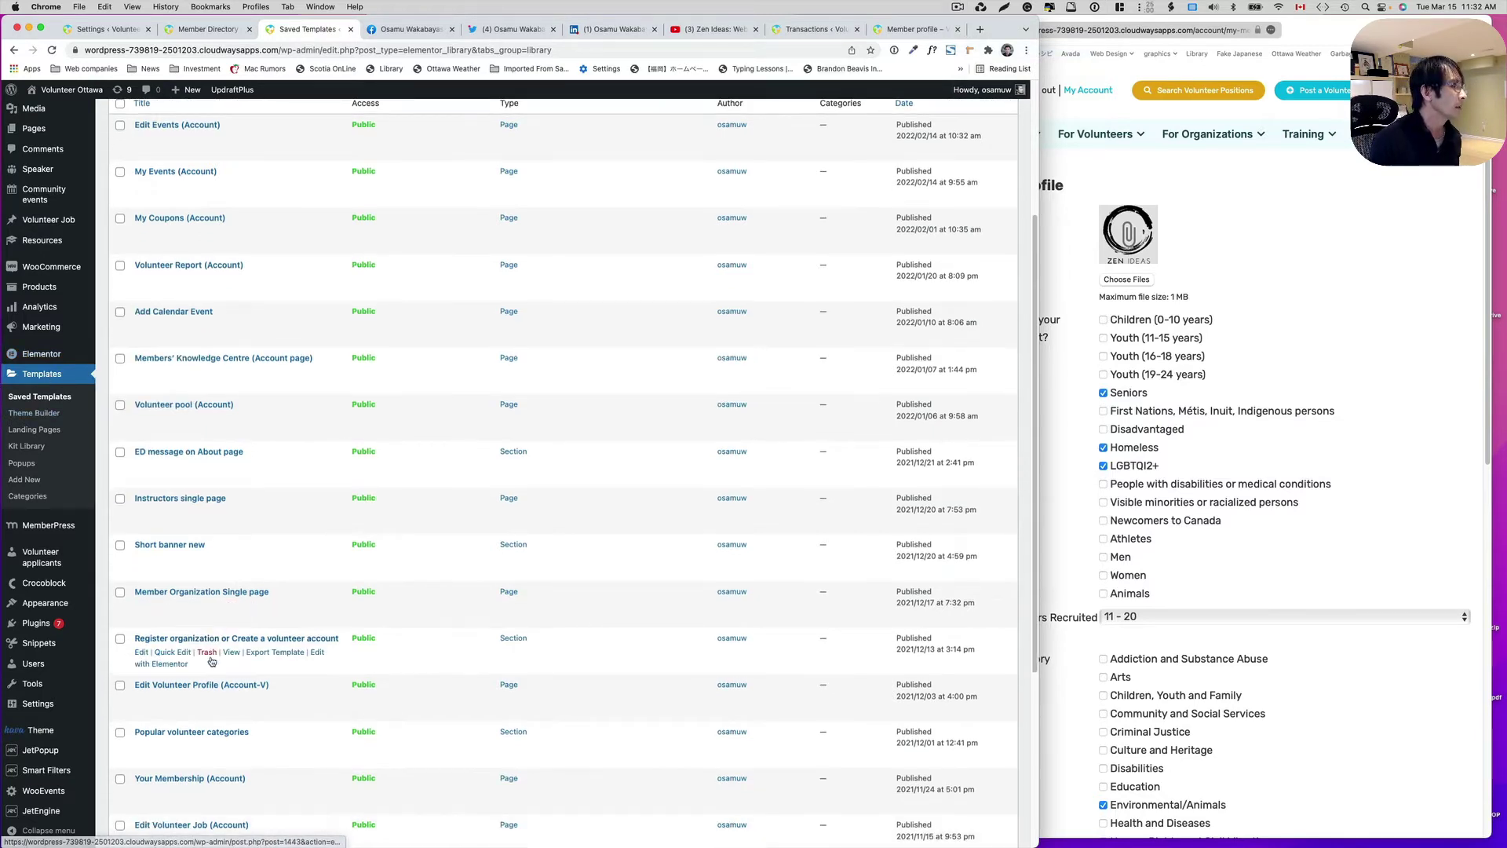
scroll(161, 640, down, 1)
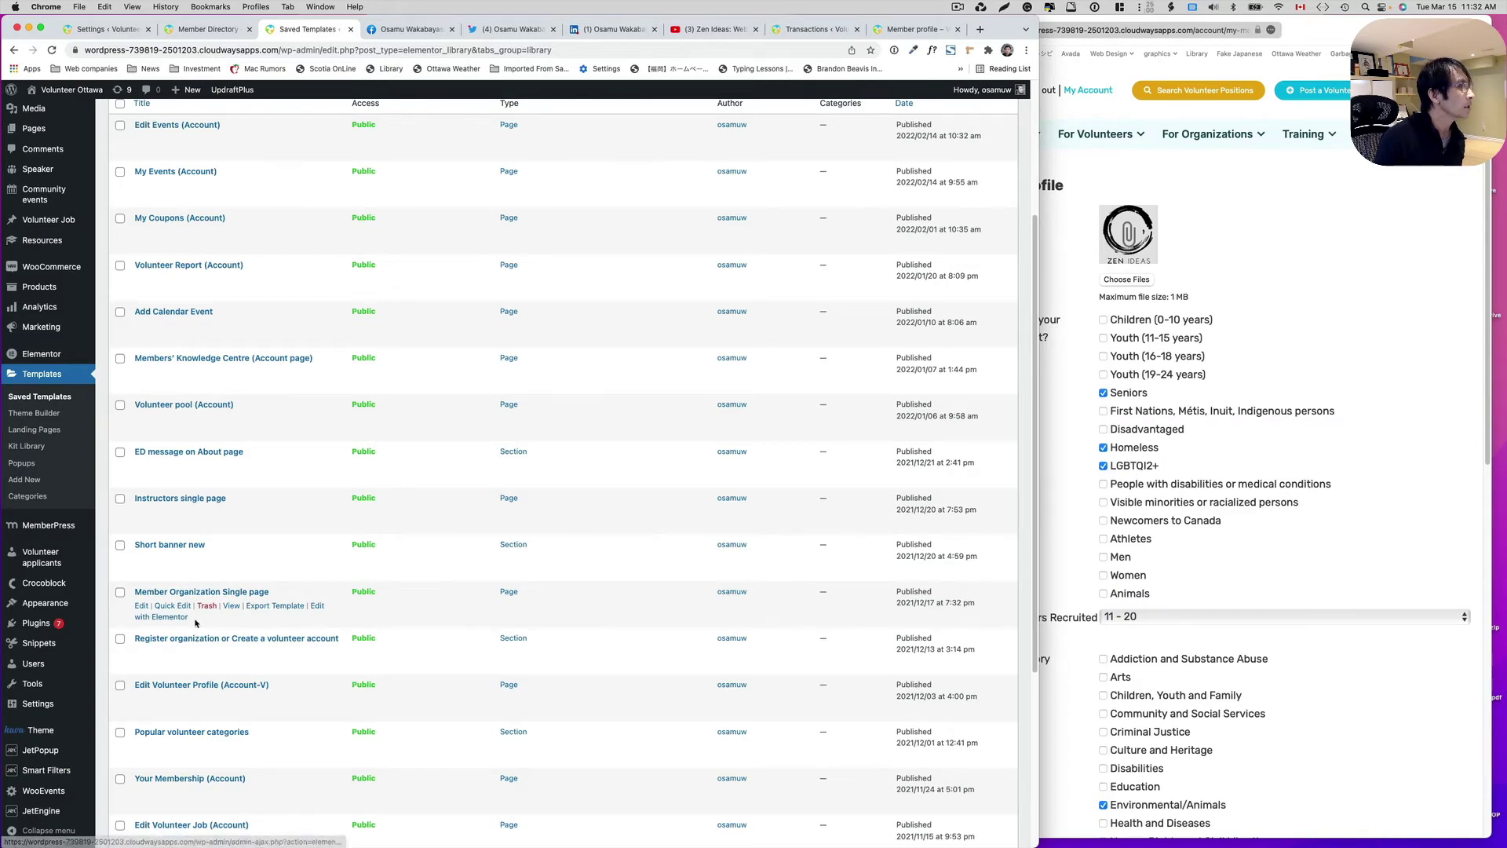
click(167, 617)
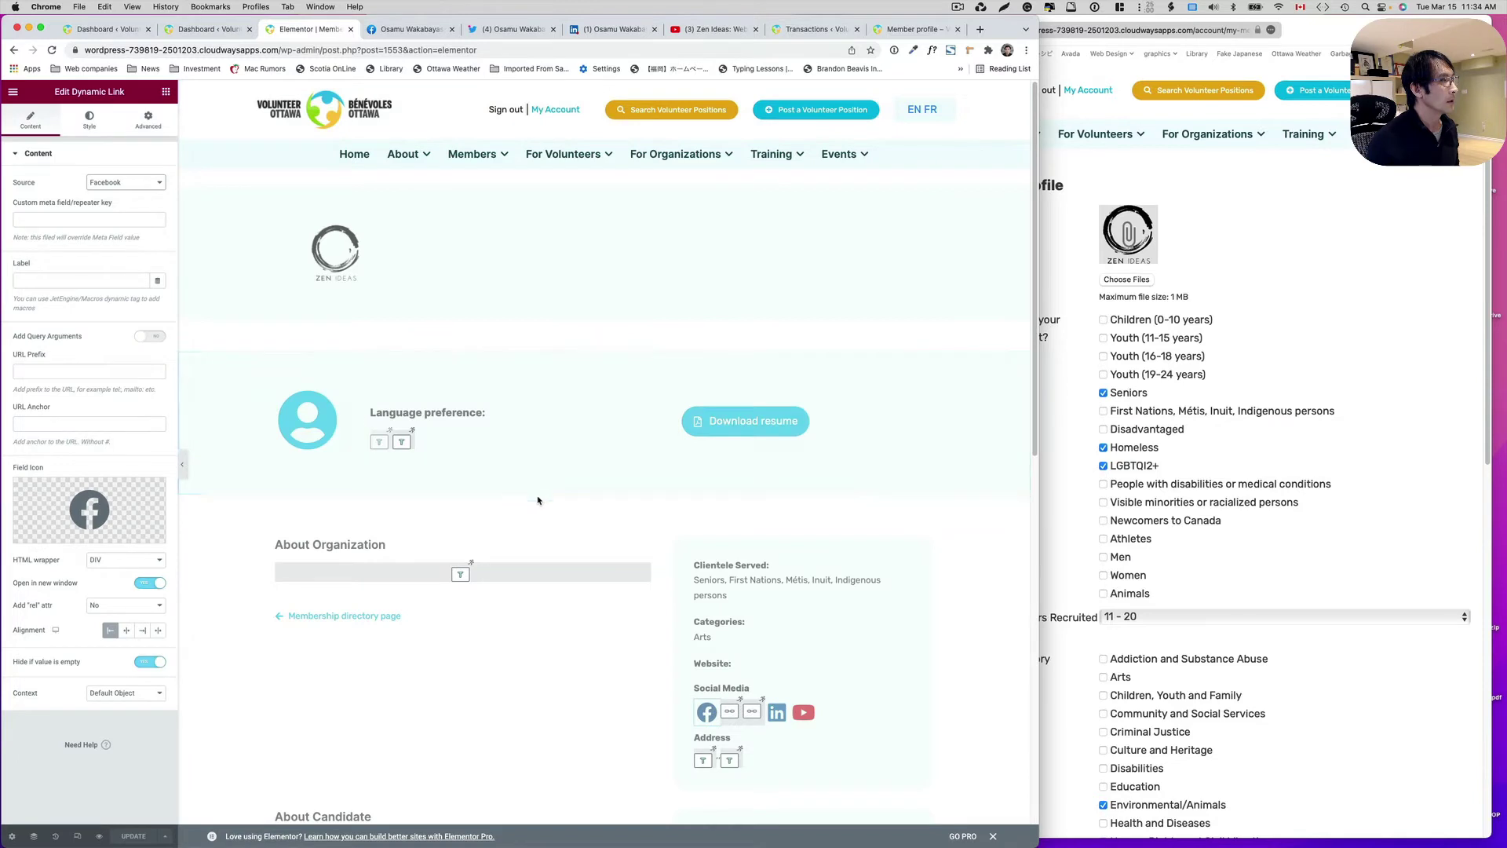
scroll(538, 500, down, 2)
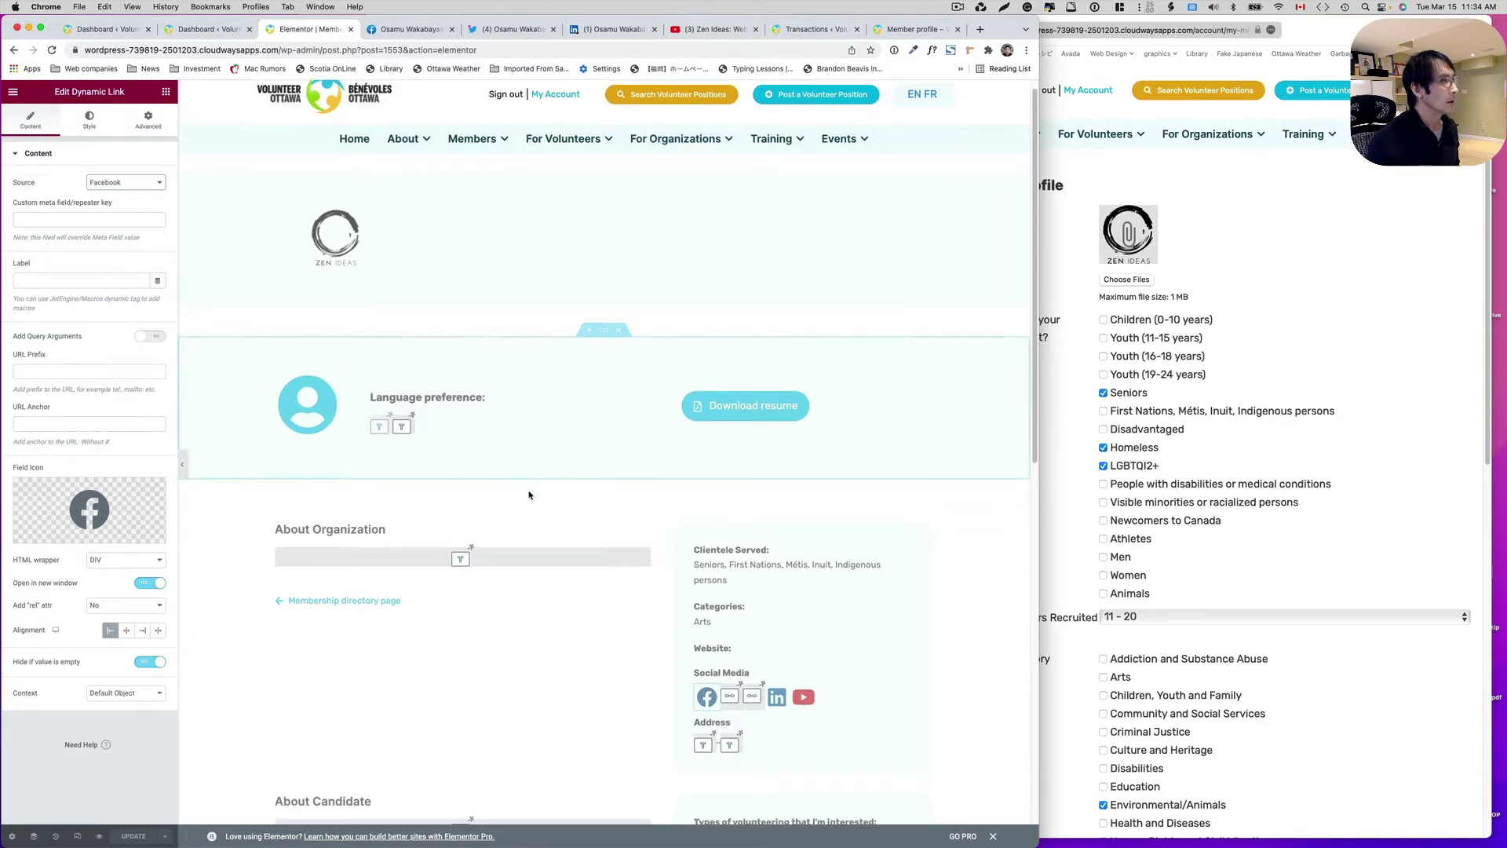
scroll(549, 484, down, 2)
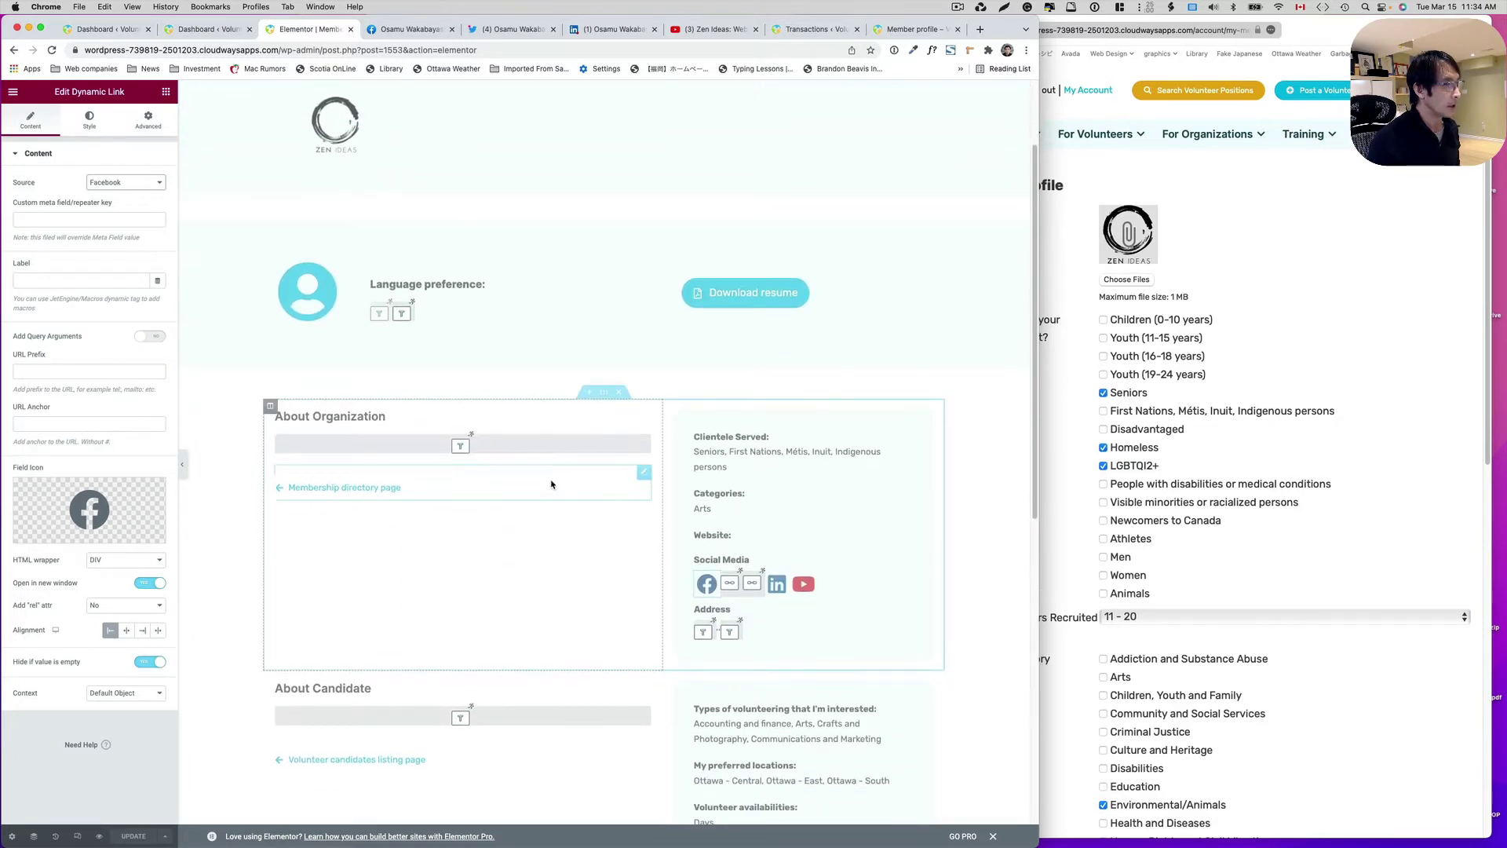
scroll(561, 484, up, 4)
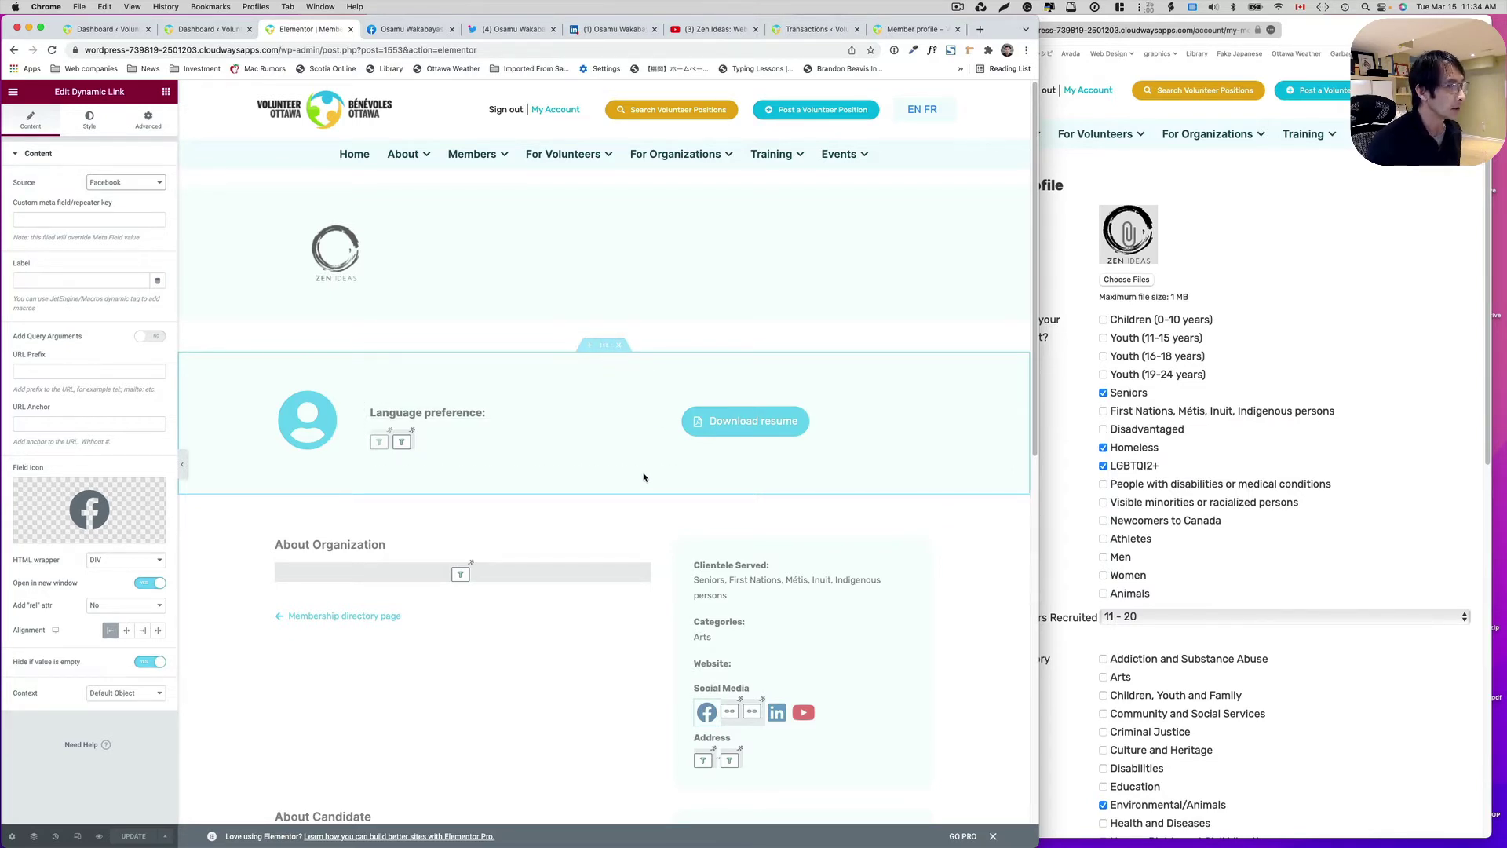
scroll(642, 471, down, 1)
scroll(636, 561, down, 5)
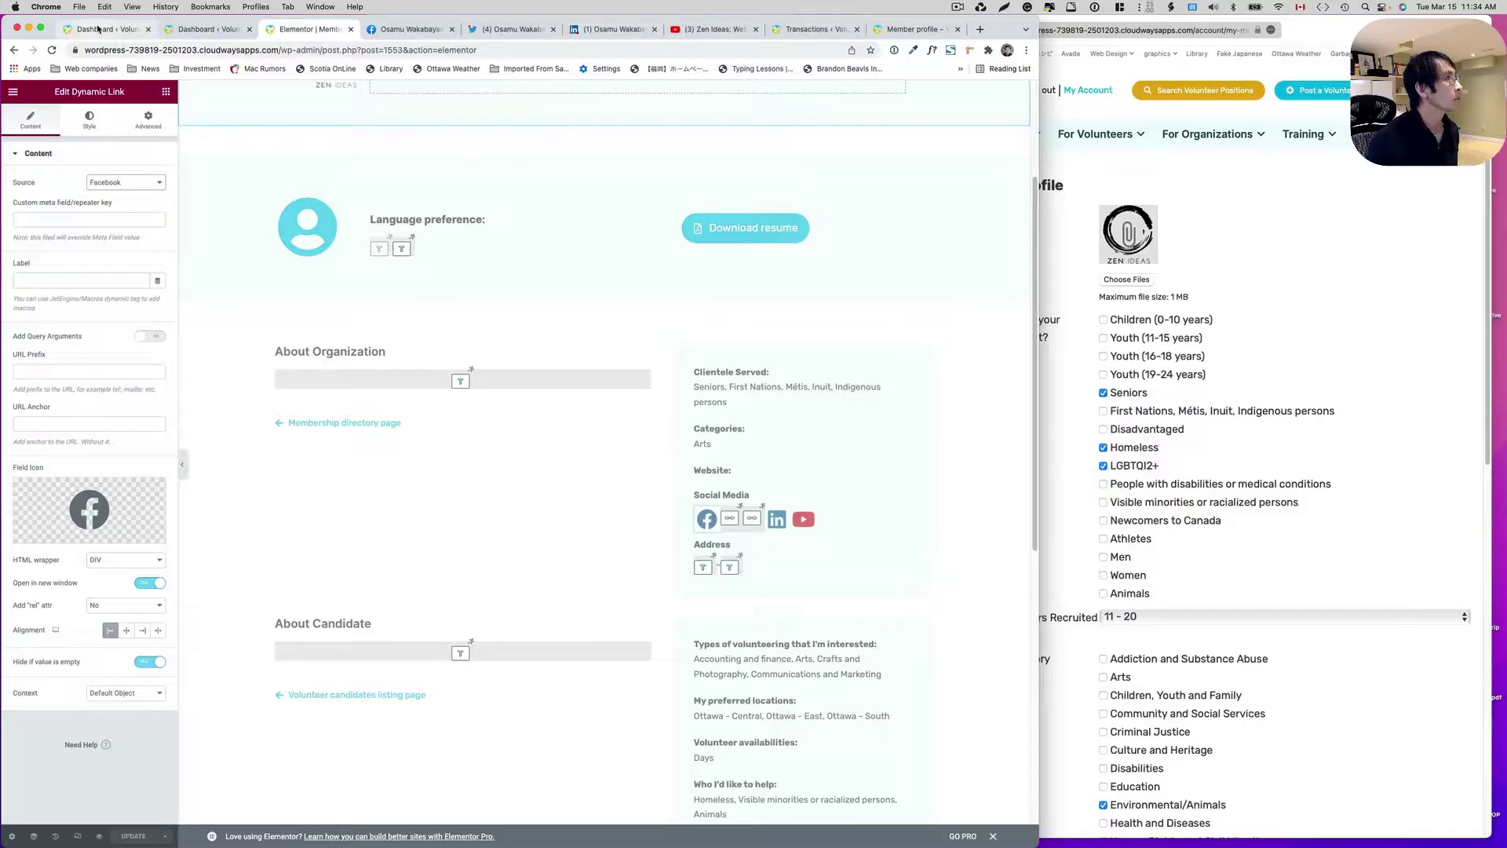
Step: Open JetEngine's User Meta meta box for editing from the Meta Boxes list
click(102, 29)
scroll(47, 624, down, 3)
mouse_move(47, 624)
scroll(47, 624, down, 3)
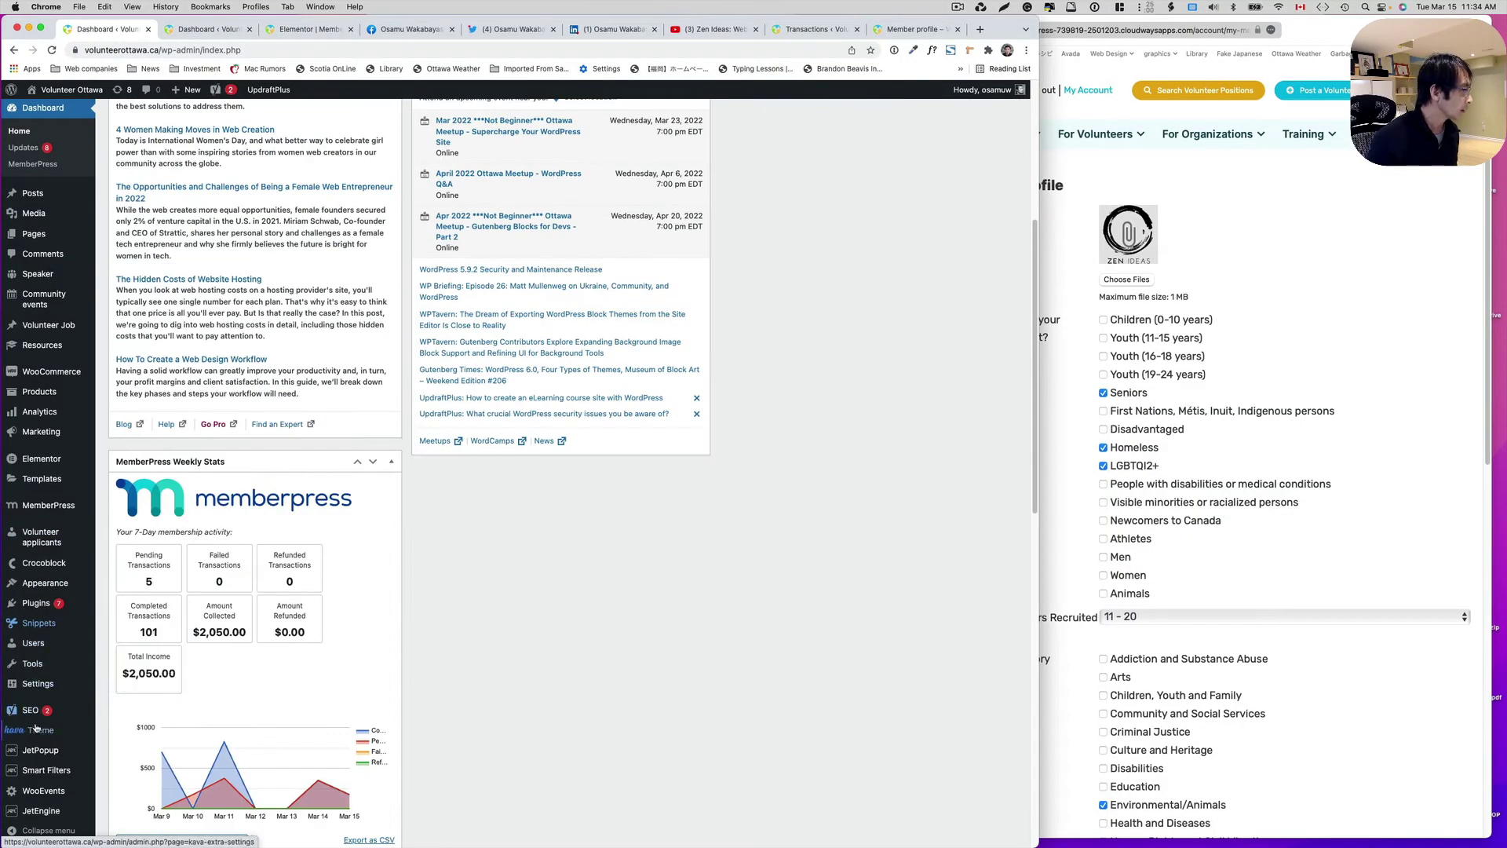
mouse_move(50, 808)
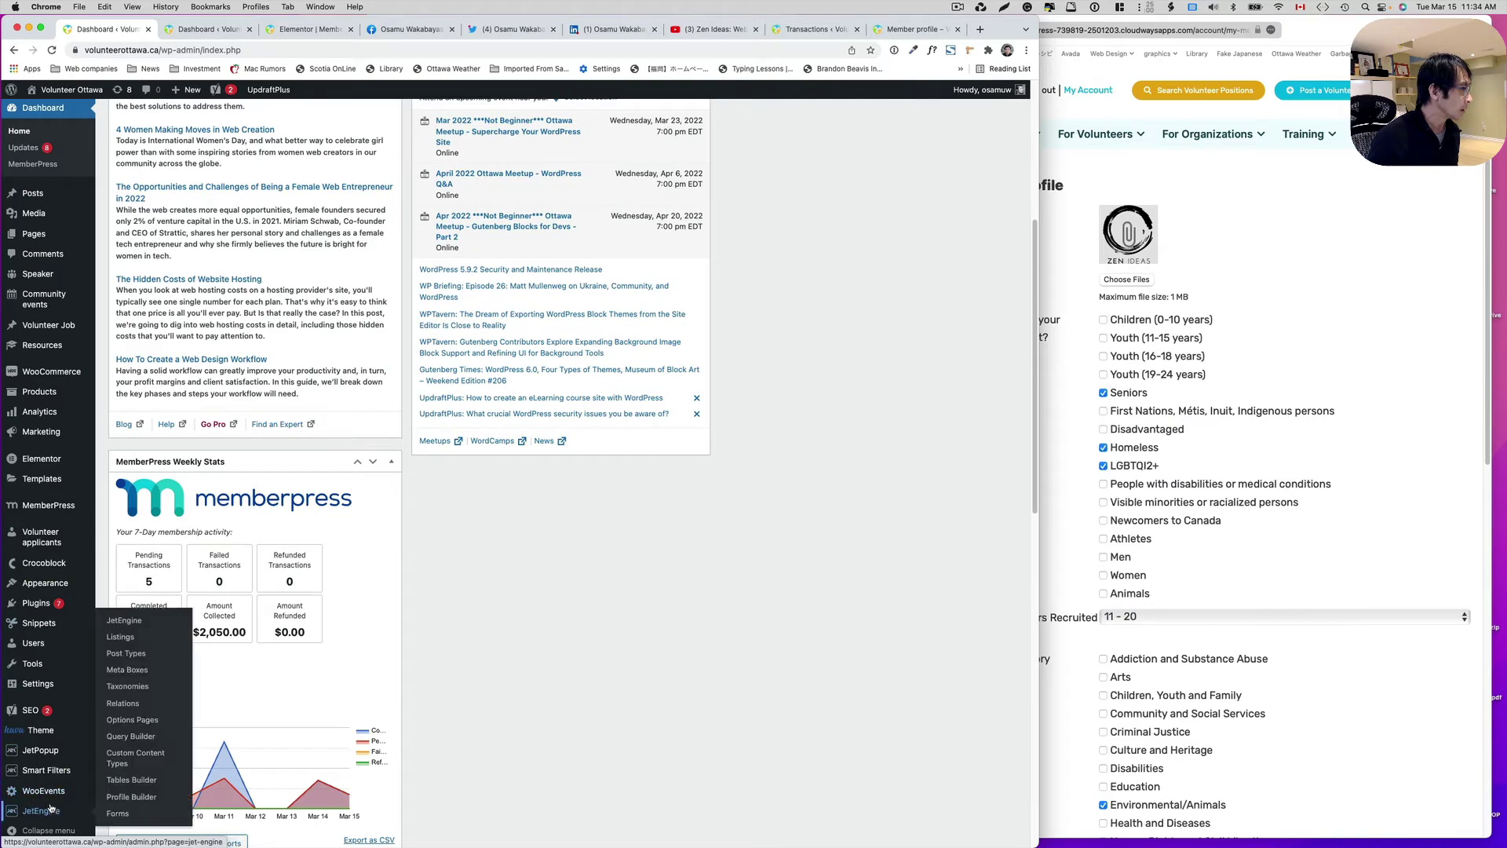
click(127, 670)
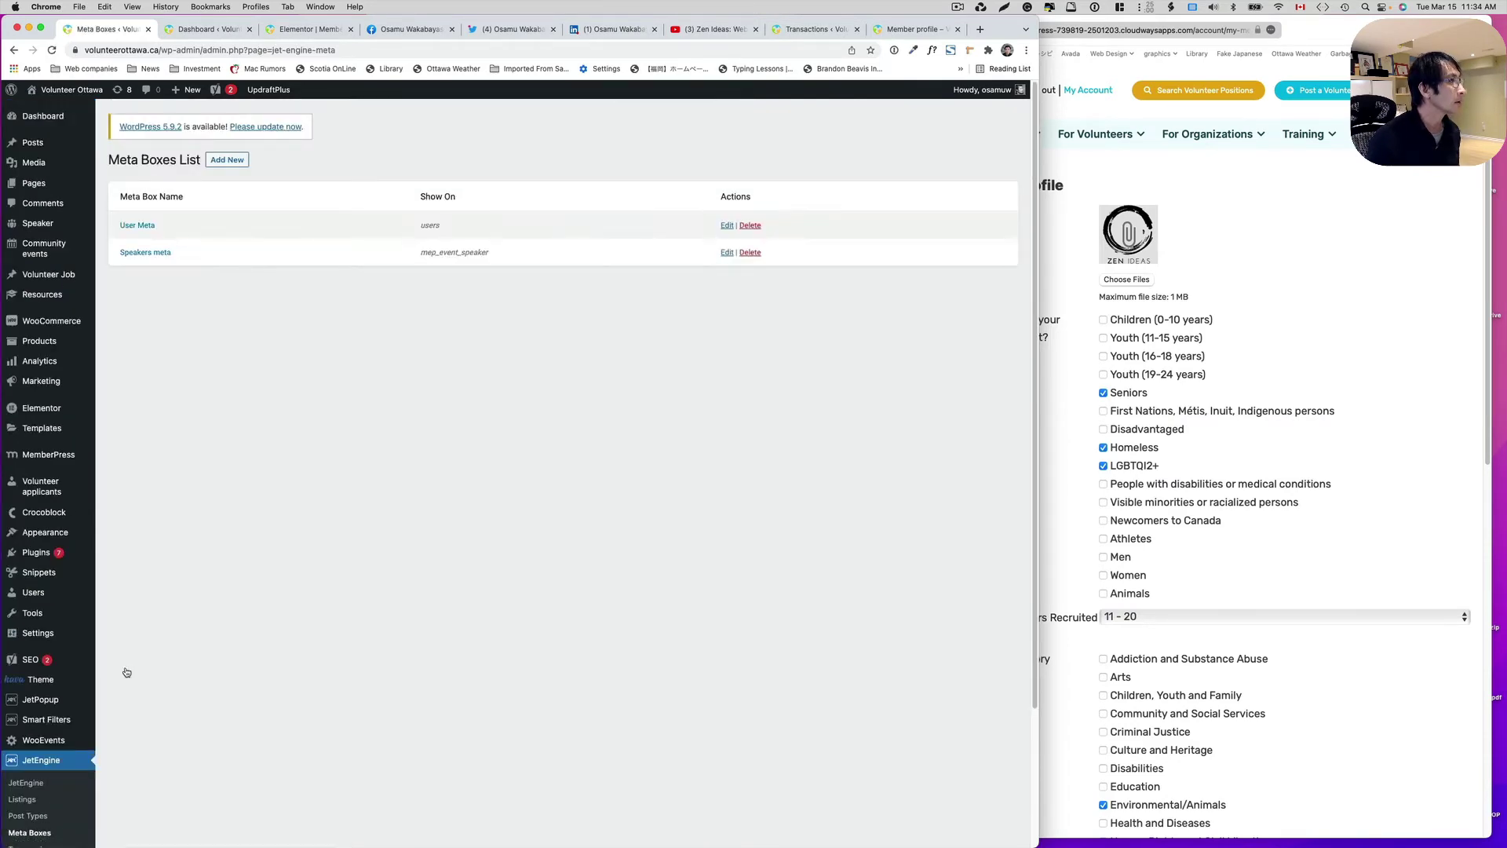
click(142, 227)
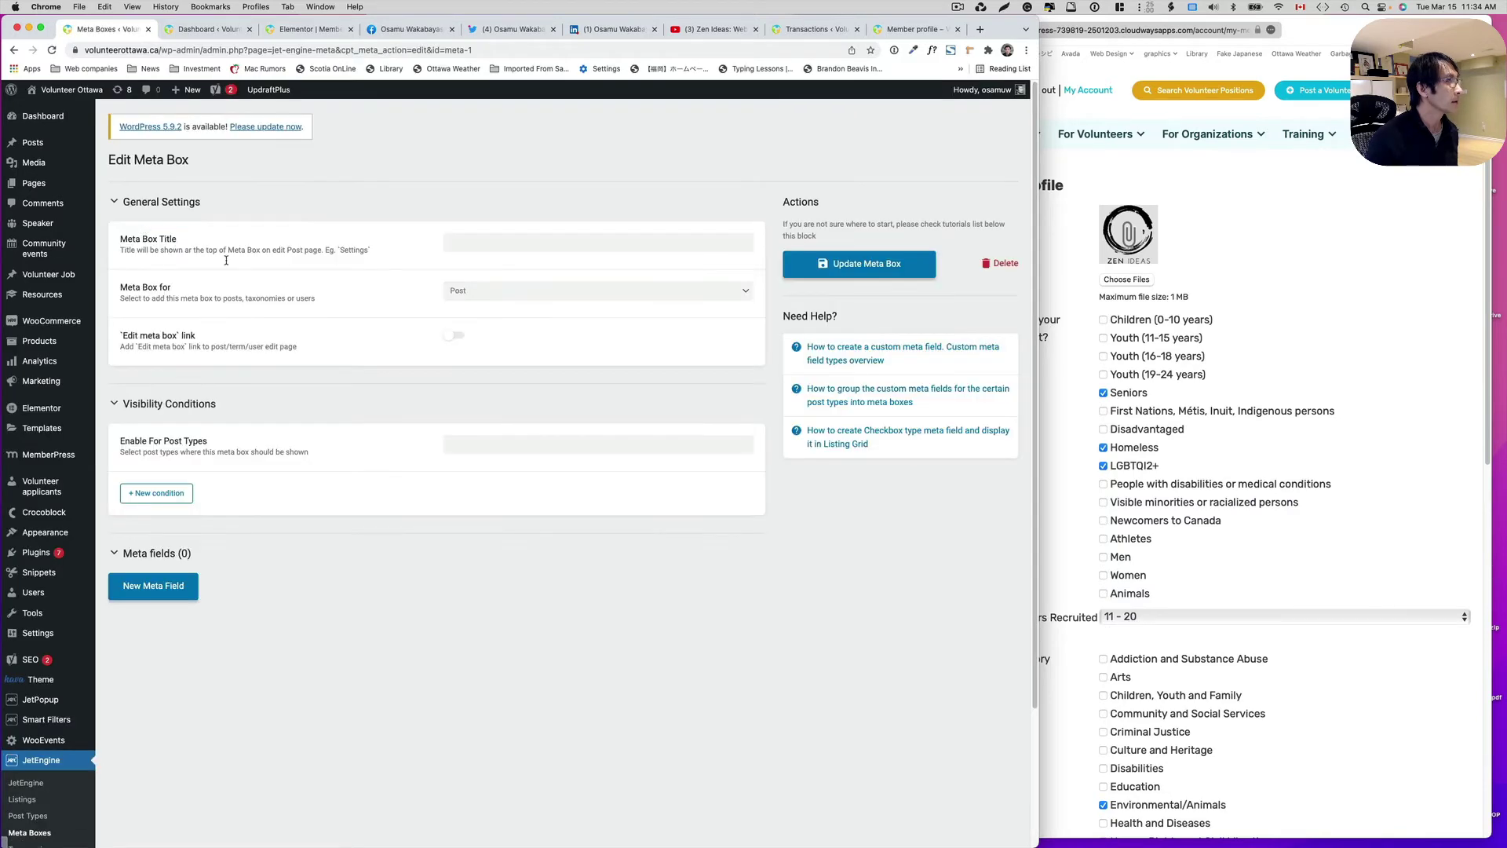
Step: Tile the meta box window right and Elementor left, then scroll through the social media fields
drag(140, 39, 696, 127)
key(ctrl+alt+Right)
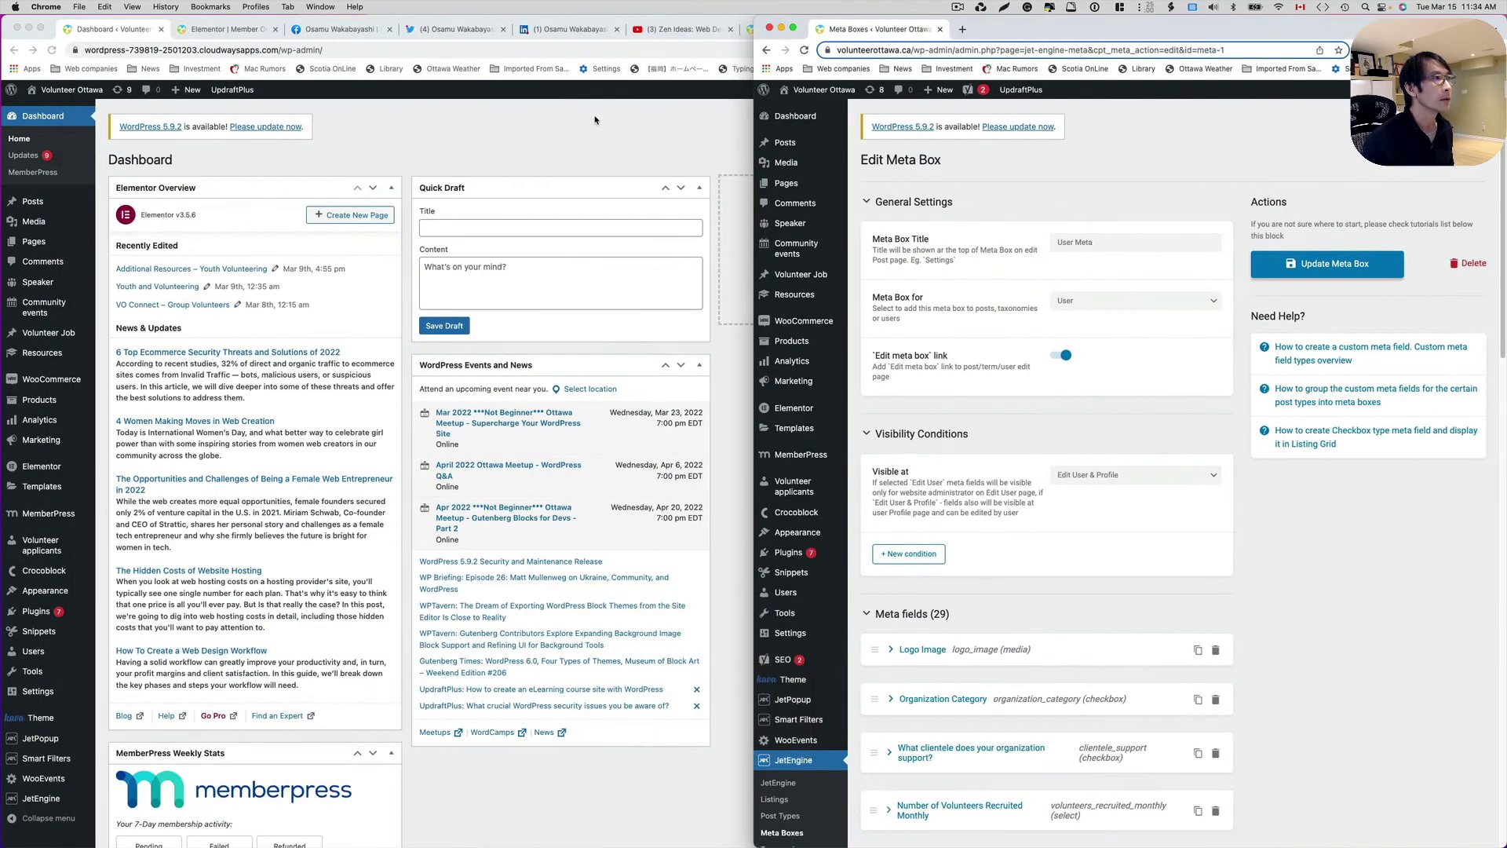
click(224, 29)
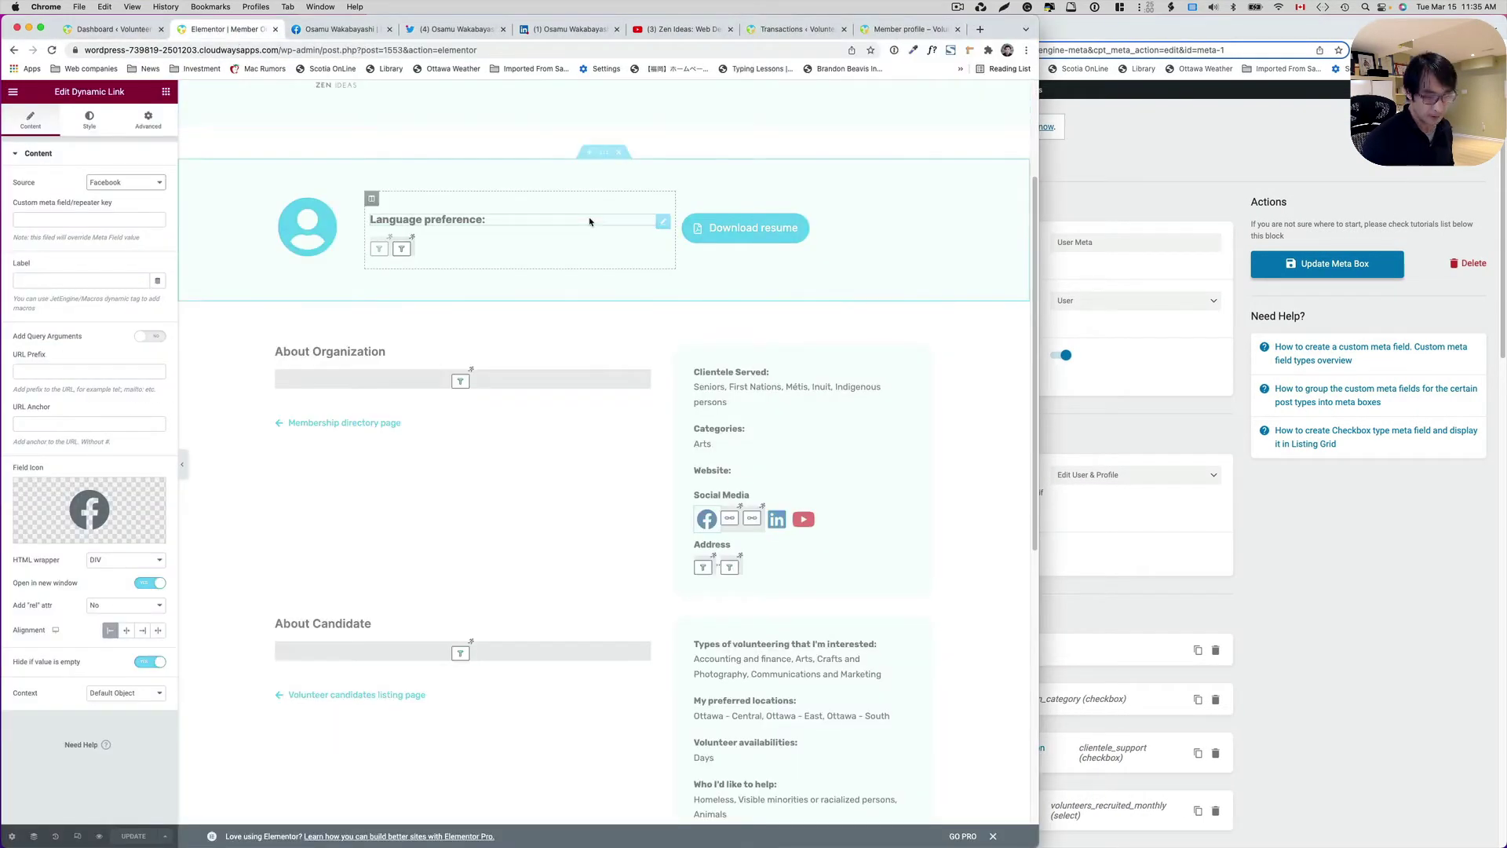
key(ctrl+alt+Left)
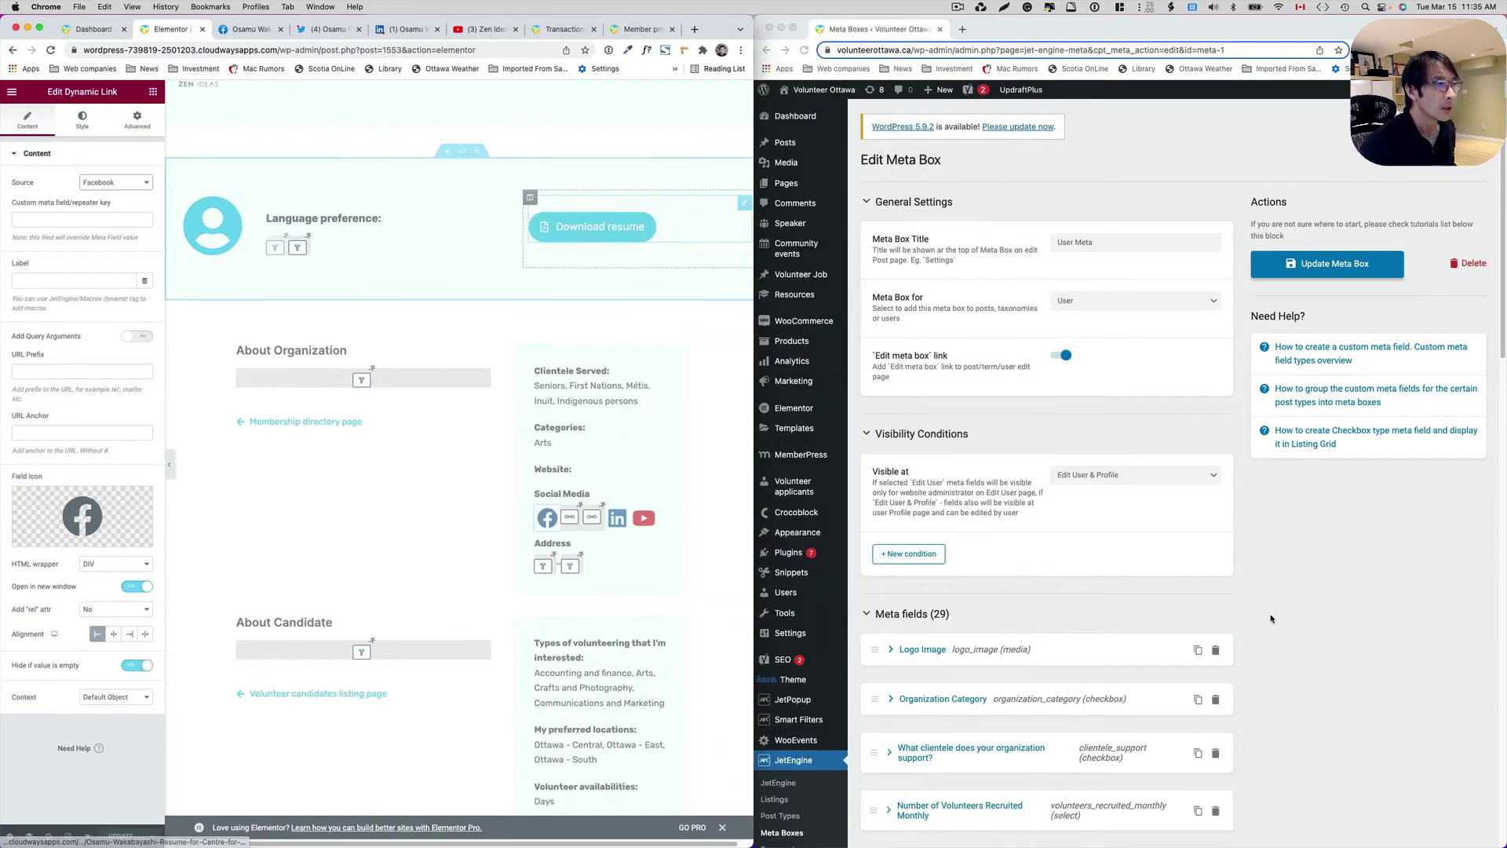
scroll(1164, 615, down, 1)
scroll(1164, 615, down, 3)
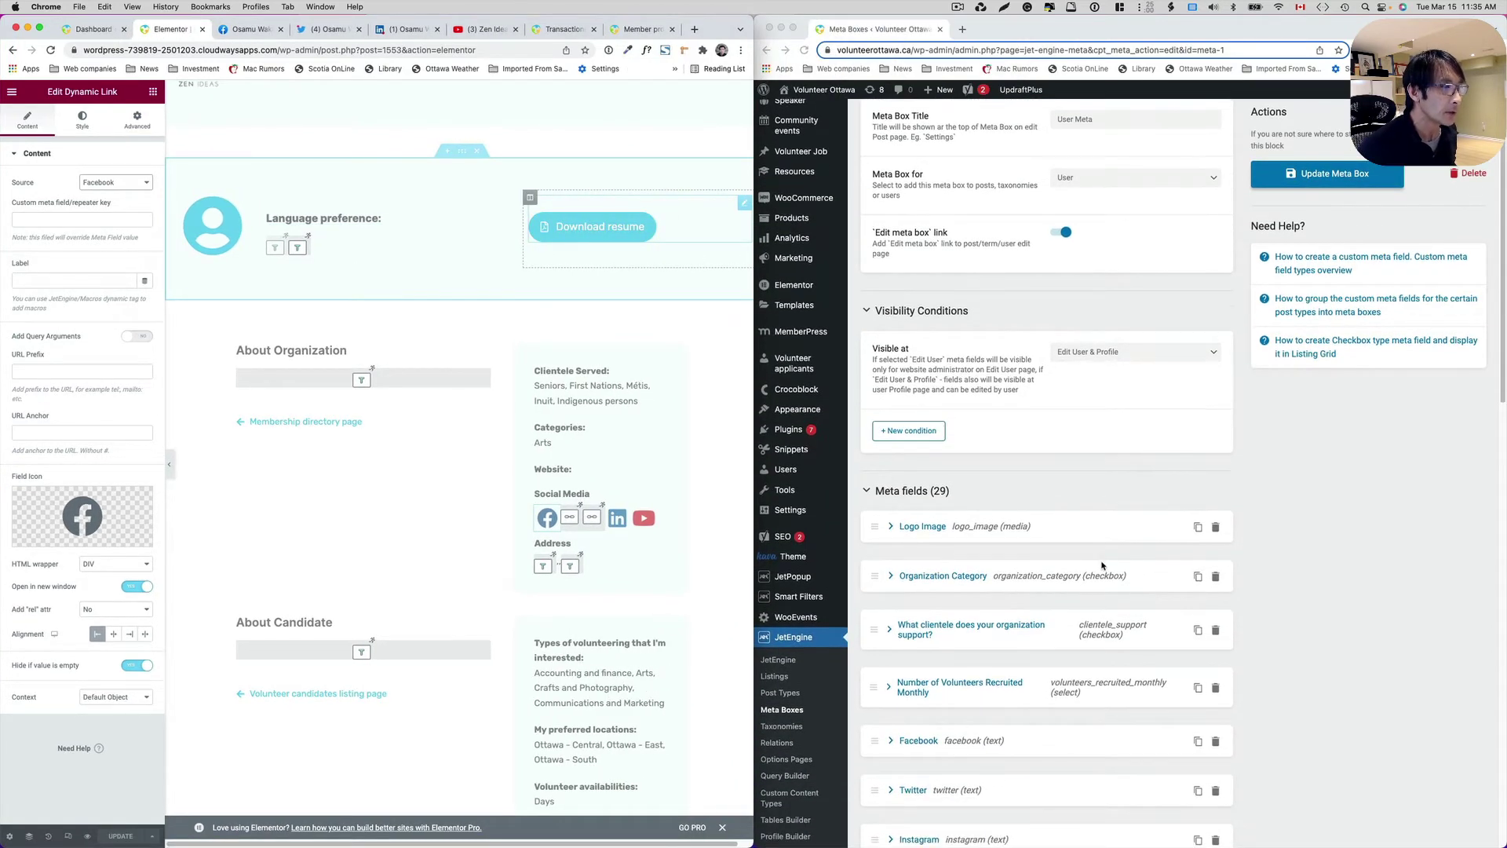
scroll(1103, 563, down, 2)
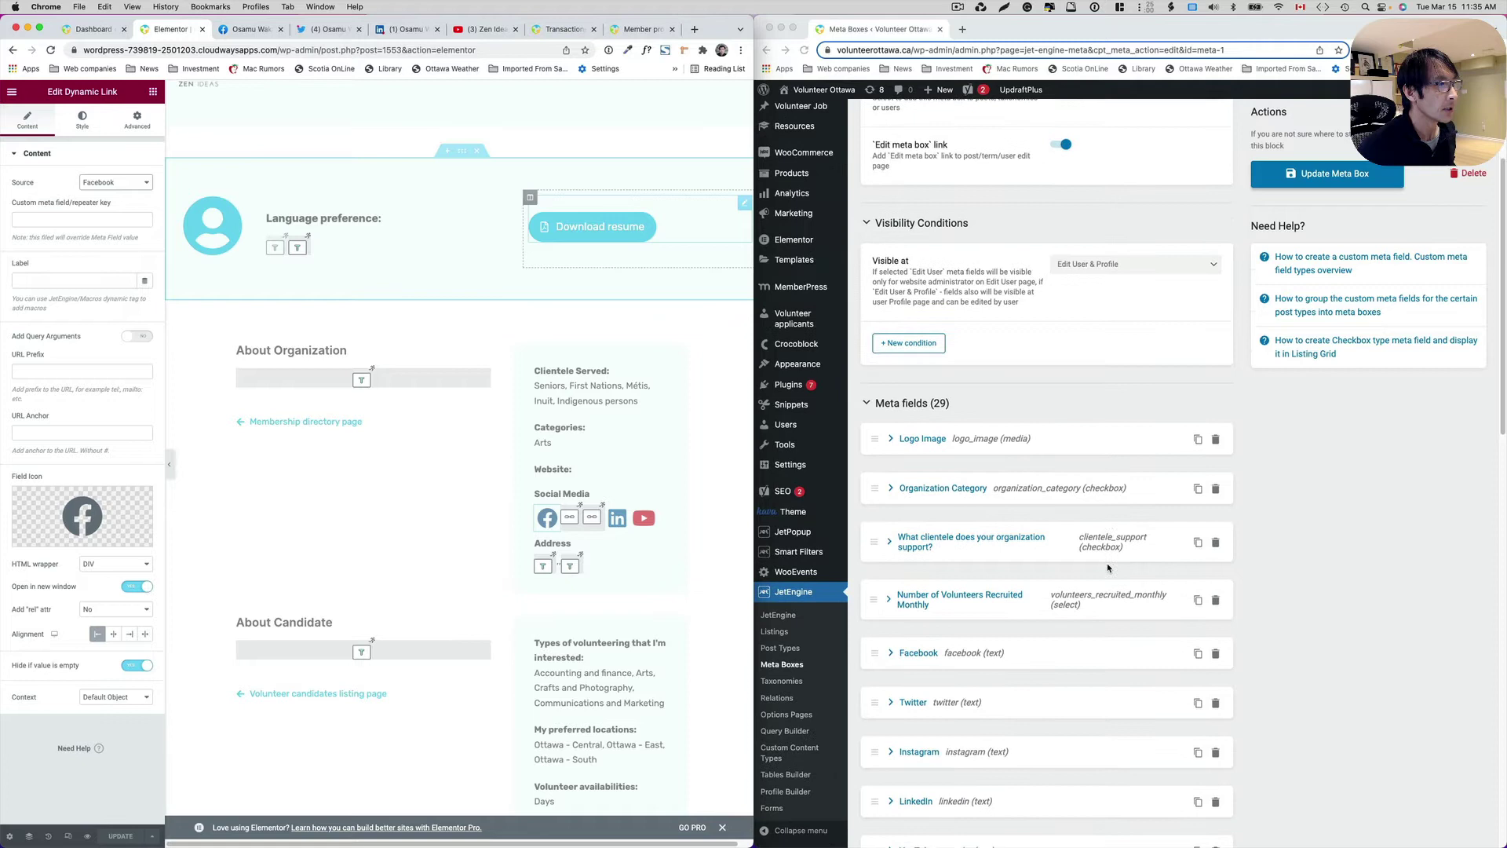
scroll(1107, 567, down, 1)
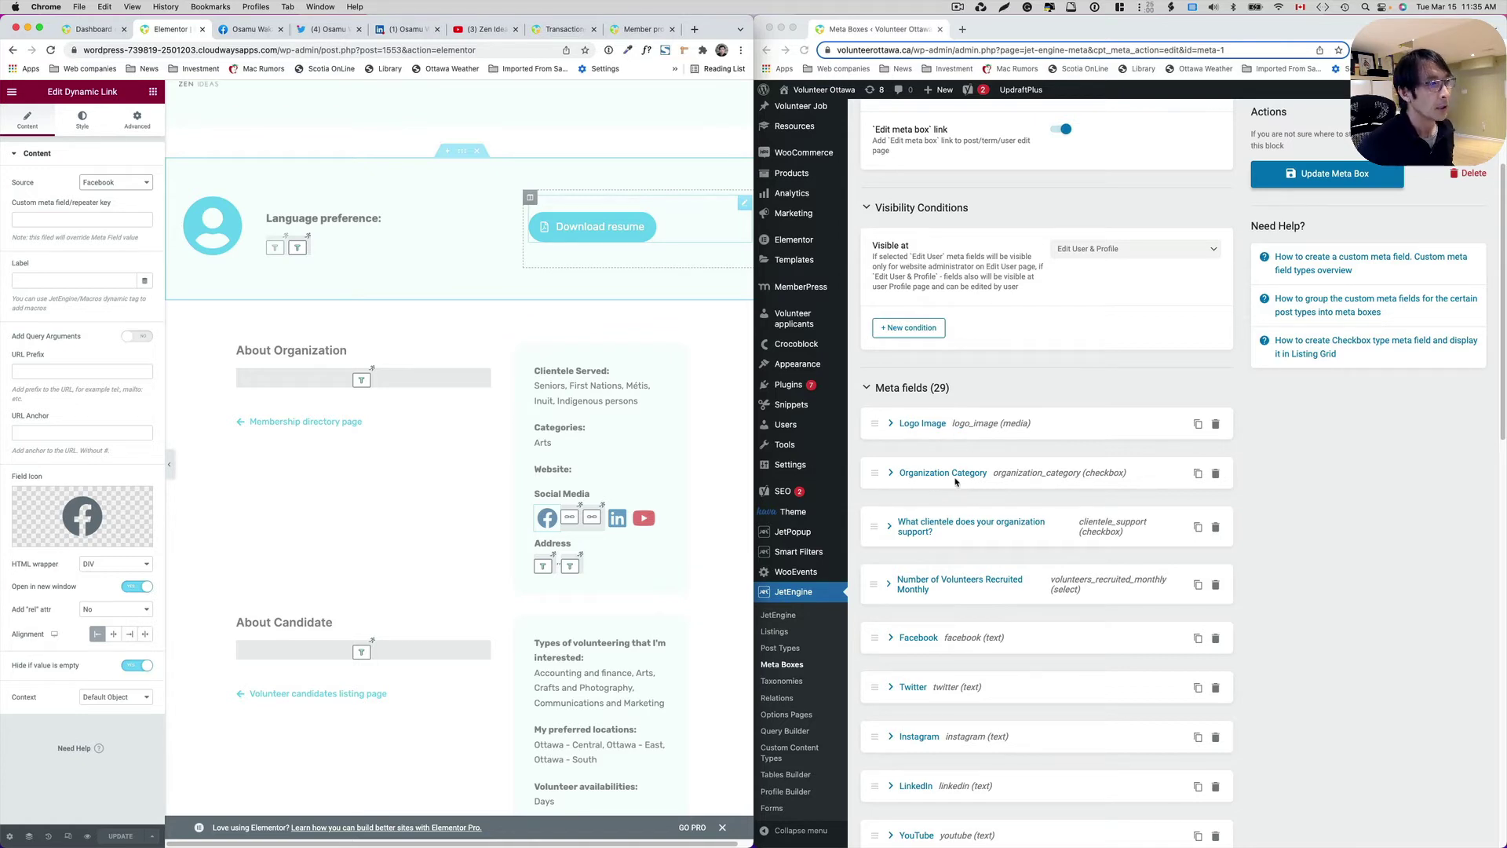
scroll(989, 487, down, 3)
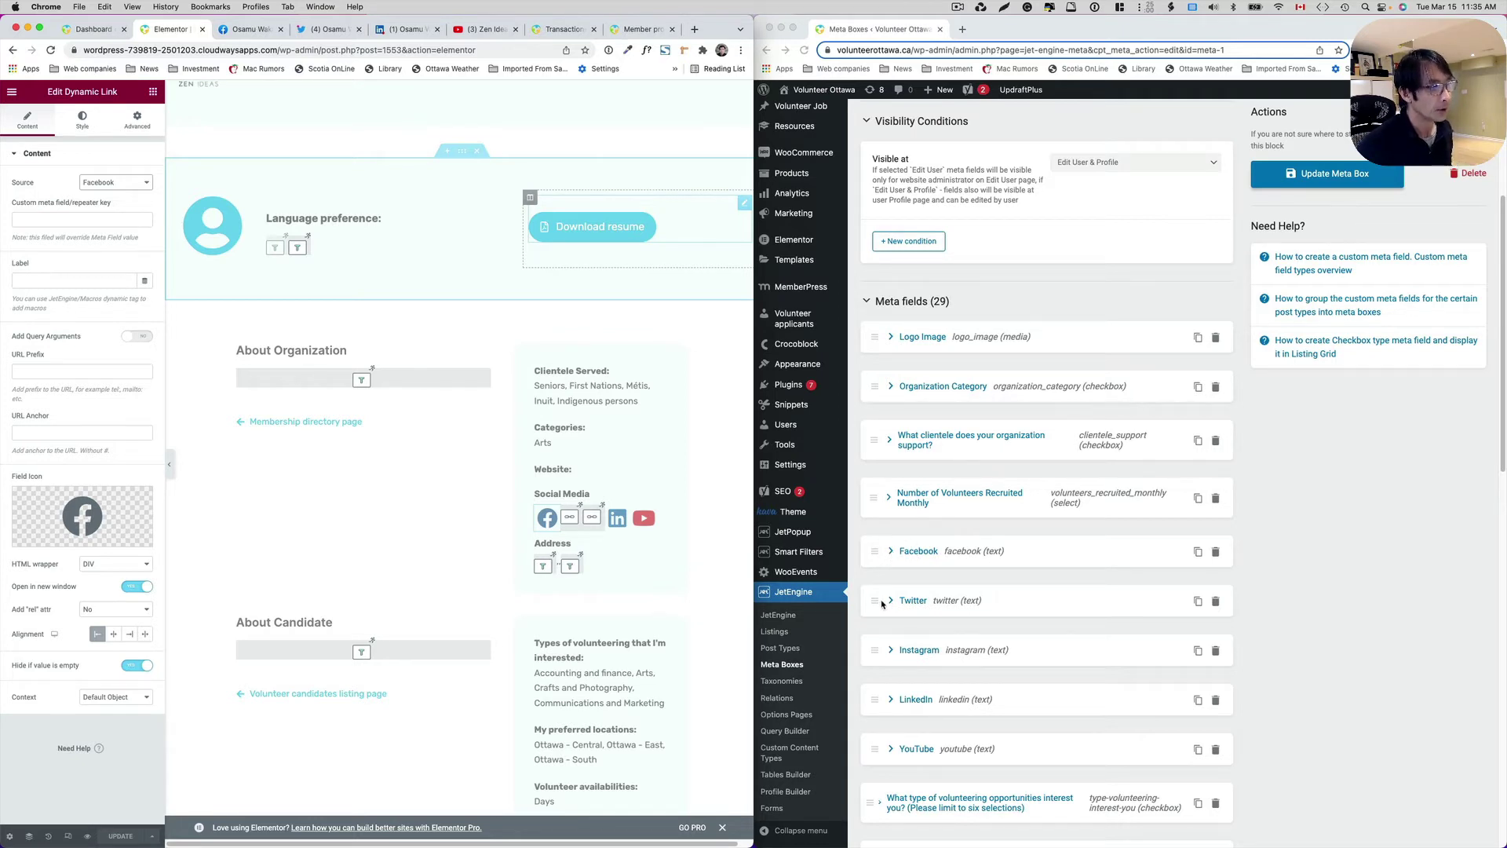
scroll(965, 562, up, 1)
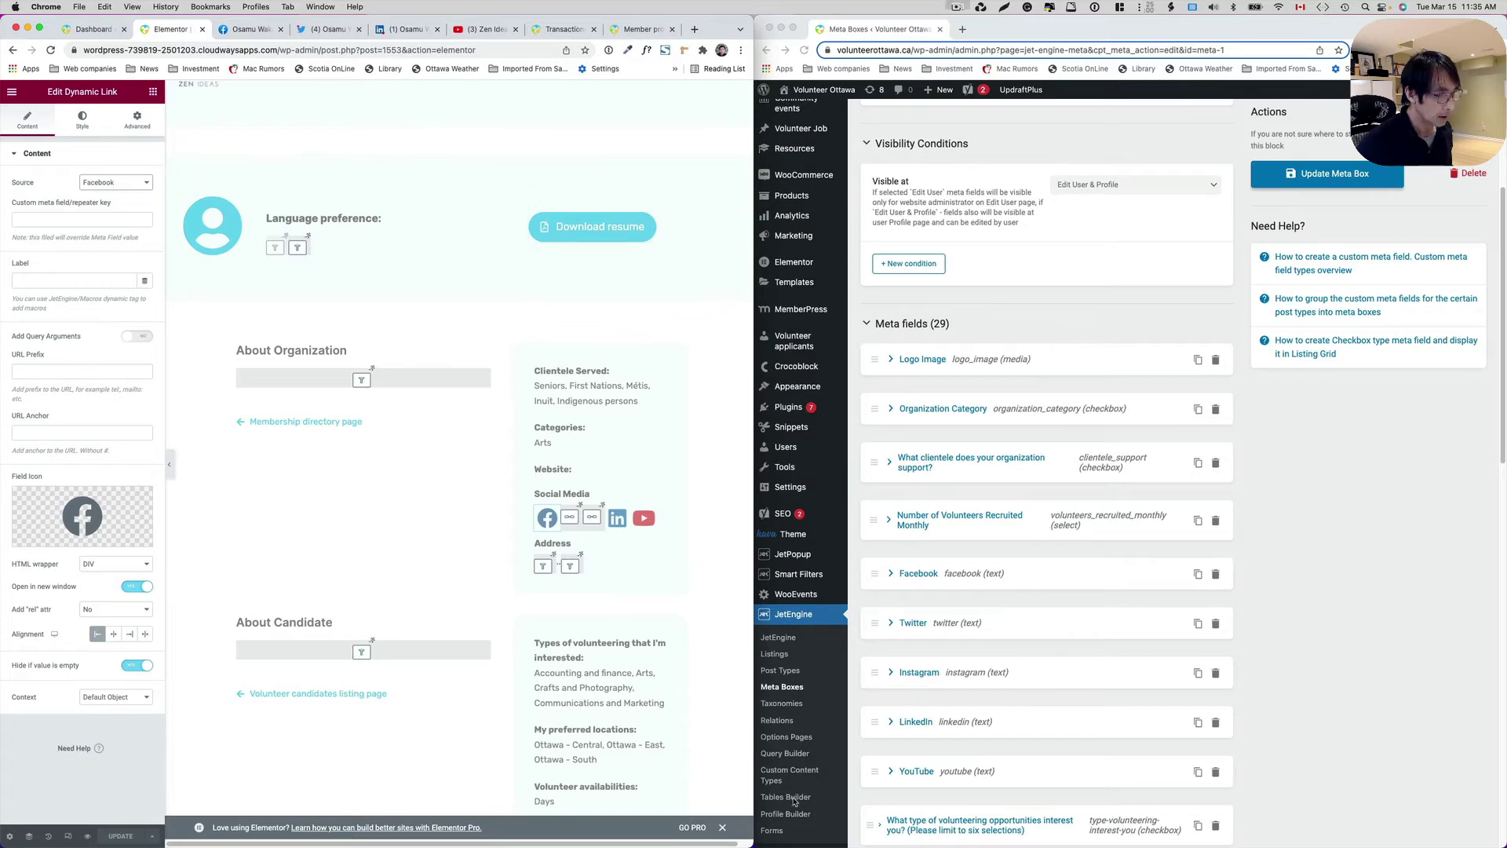
right_click(769, 832)
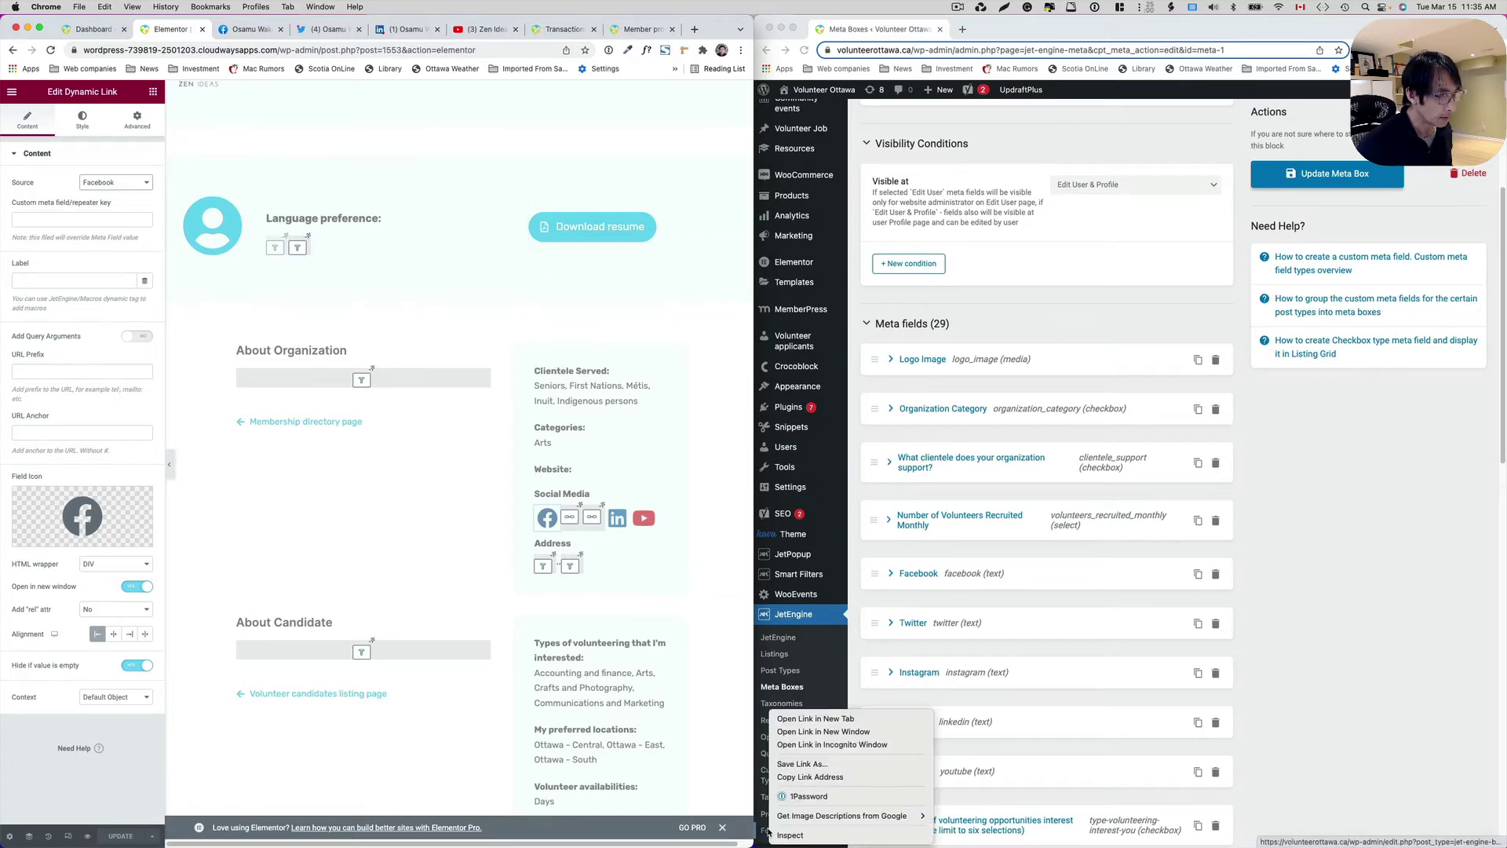
click(809, 716)
click(991, 29)
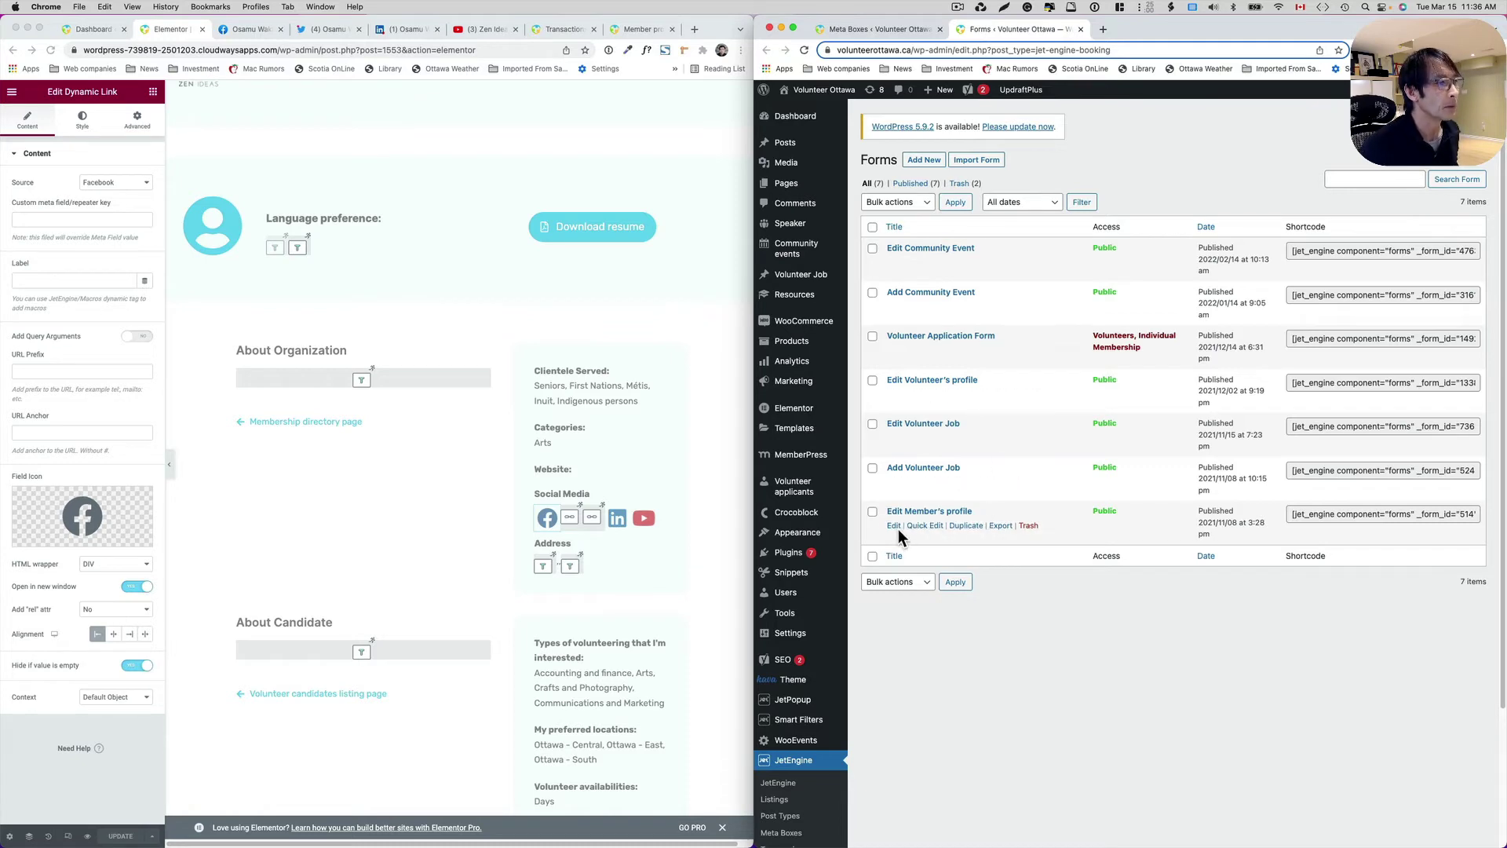
click(896, 526)
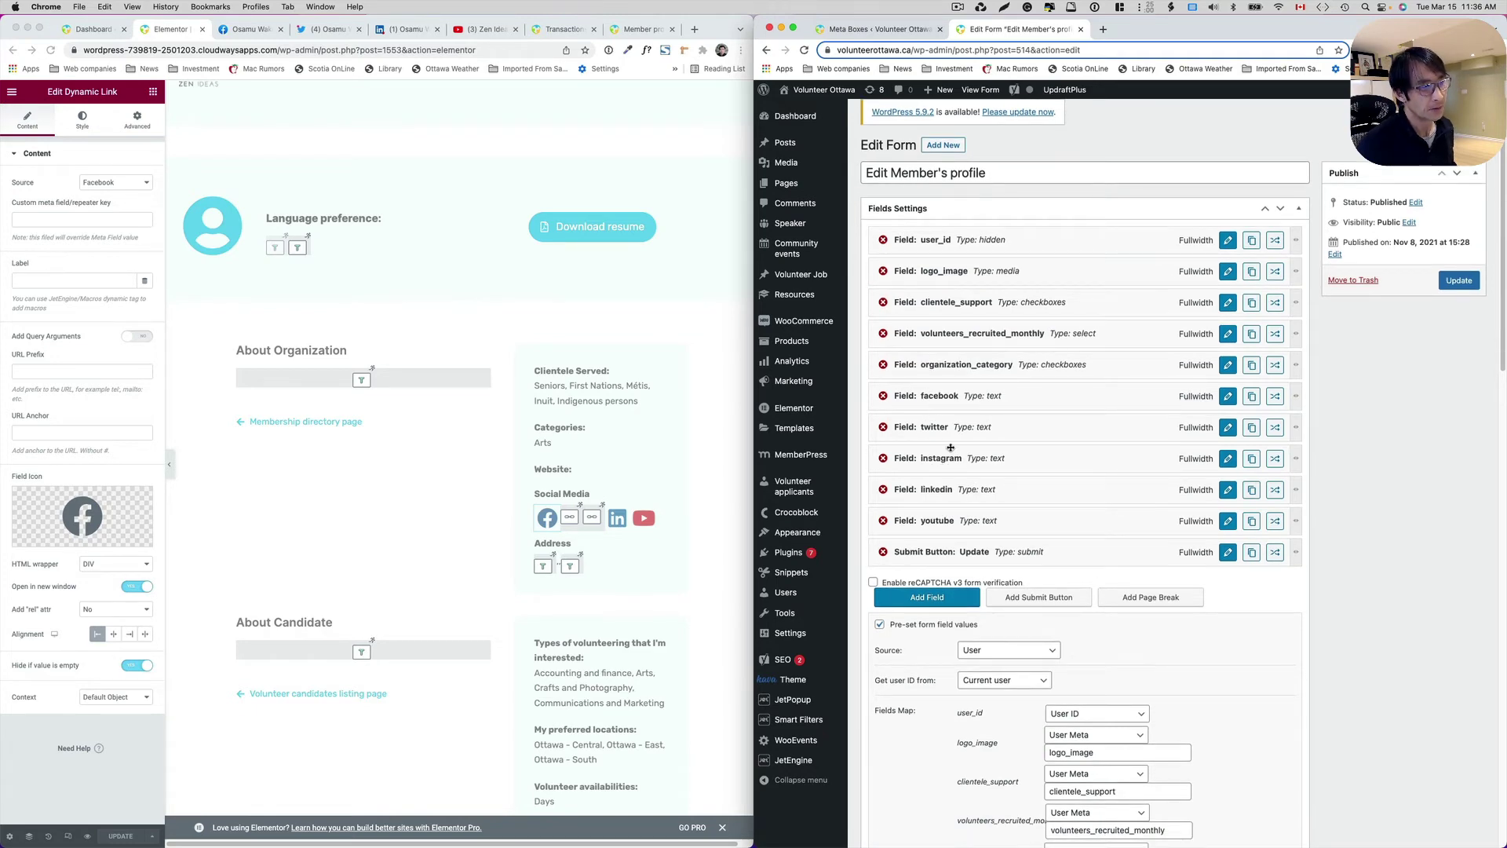
key(ctrl+Up)
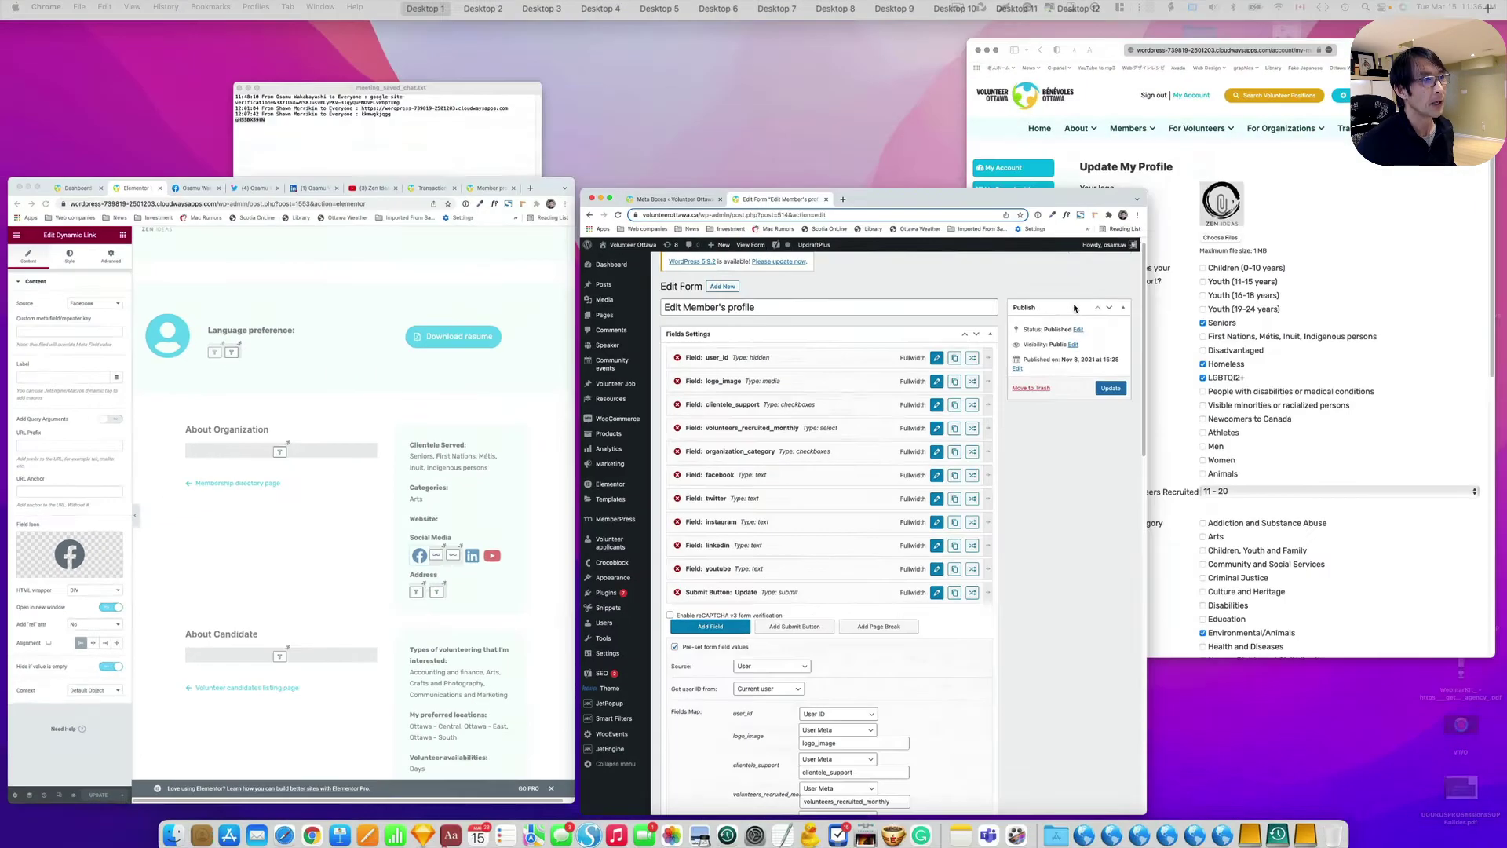
click(1130, 345)
scroll(1181, 630, down, 5)
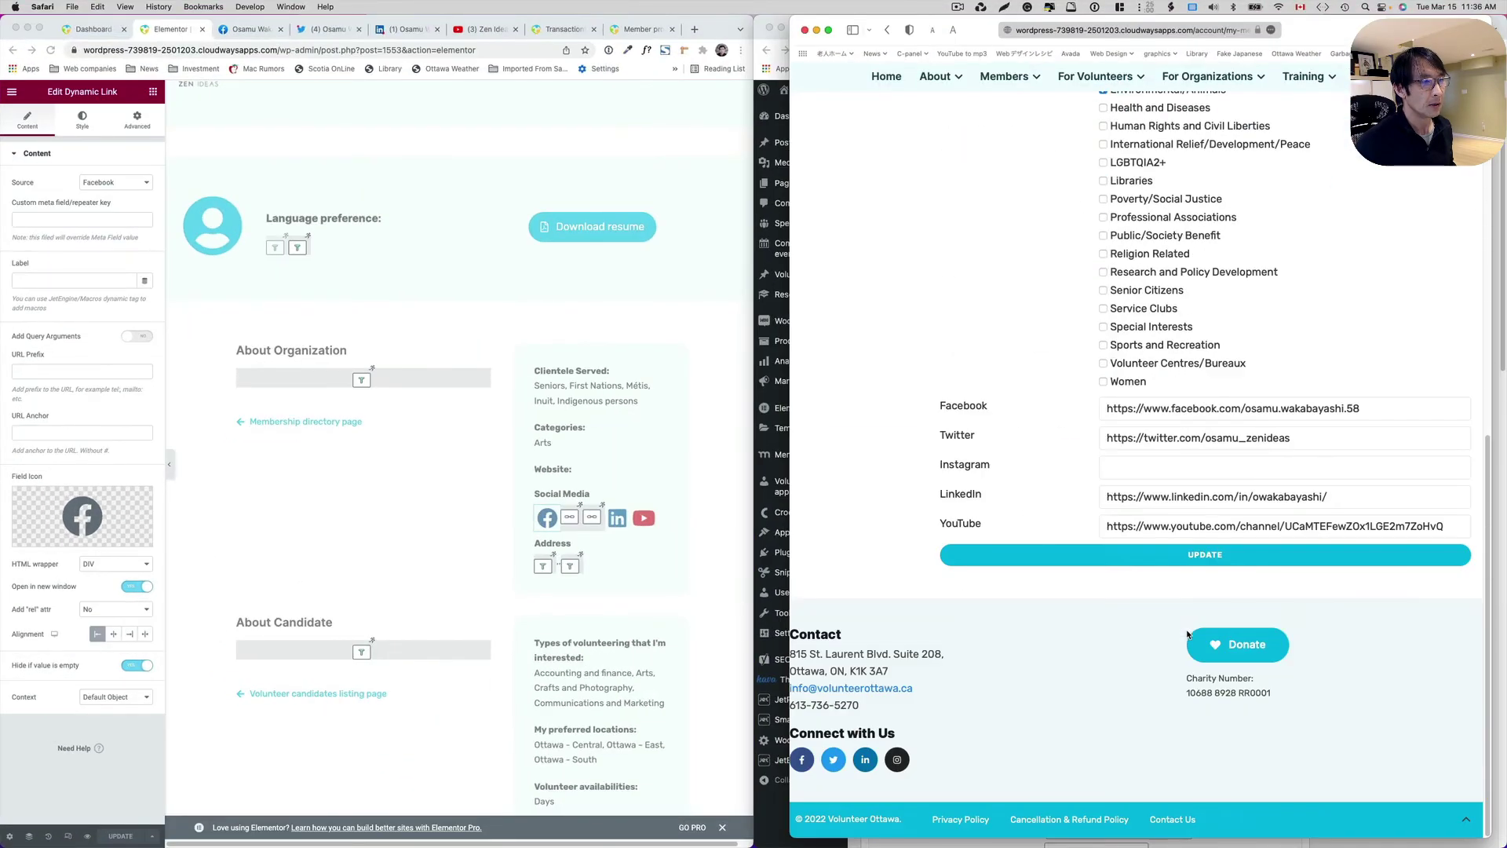
key(ctrl+Up)
Step: Review the JetEngine User Meta field list, then widen the Elementor template editor over it
click(785, 471)
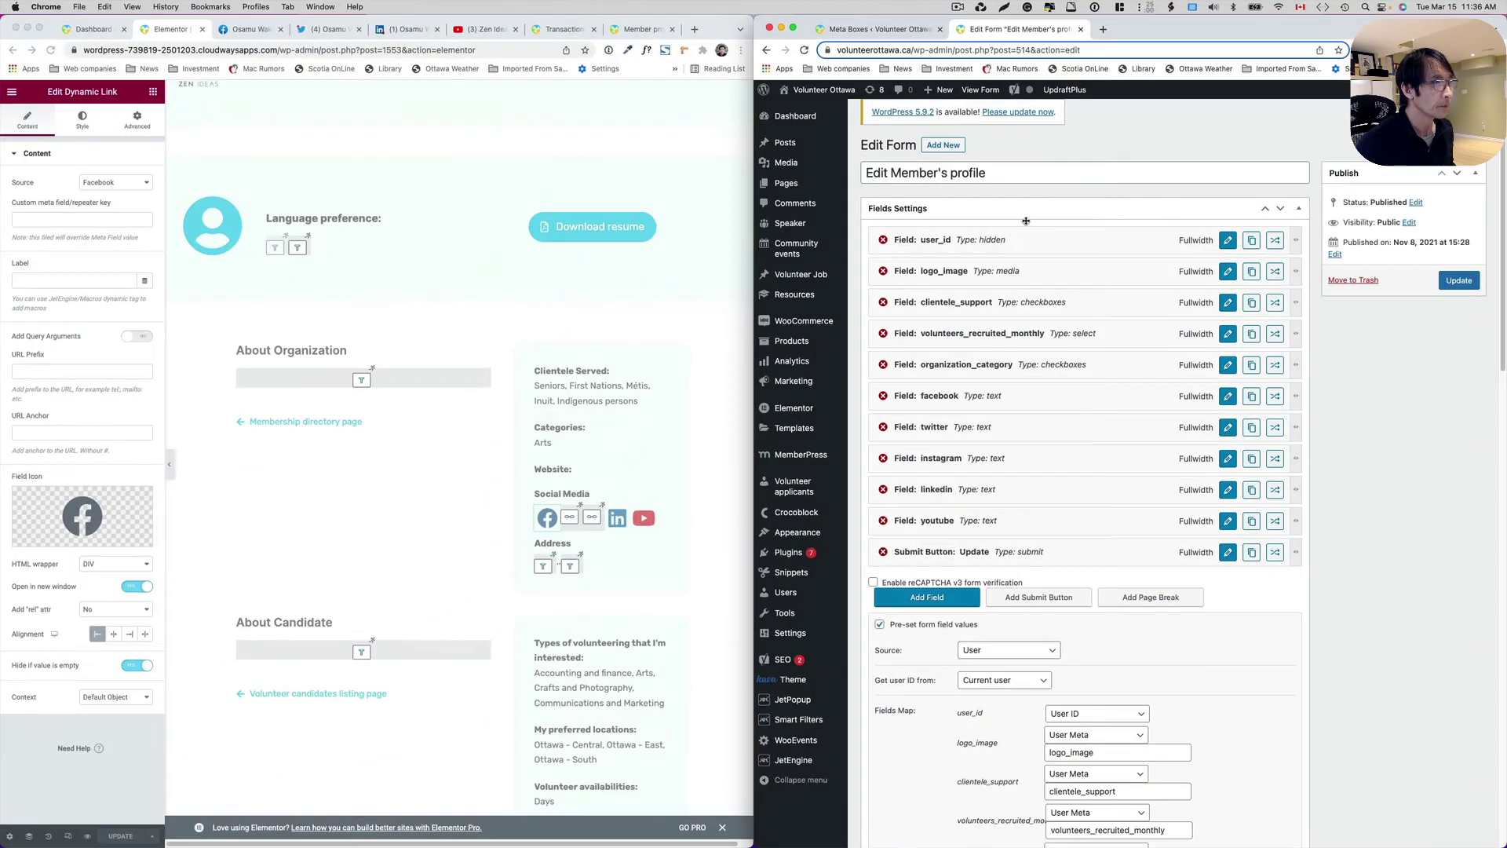
click(958, 7)
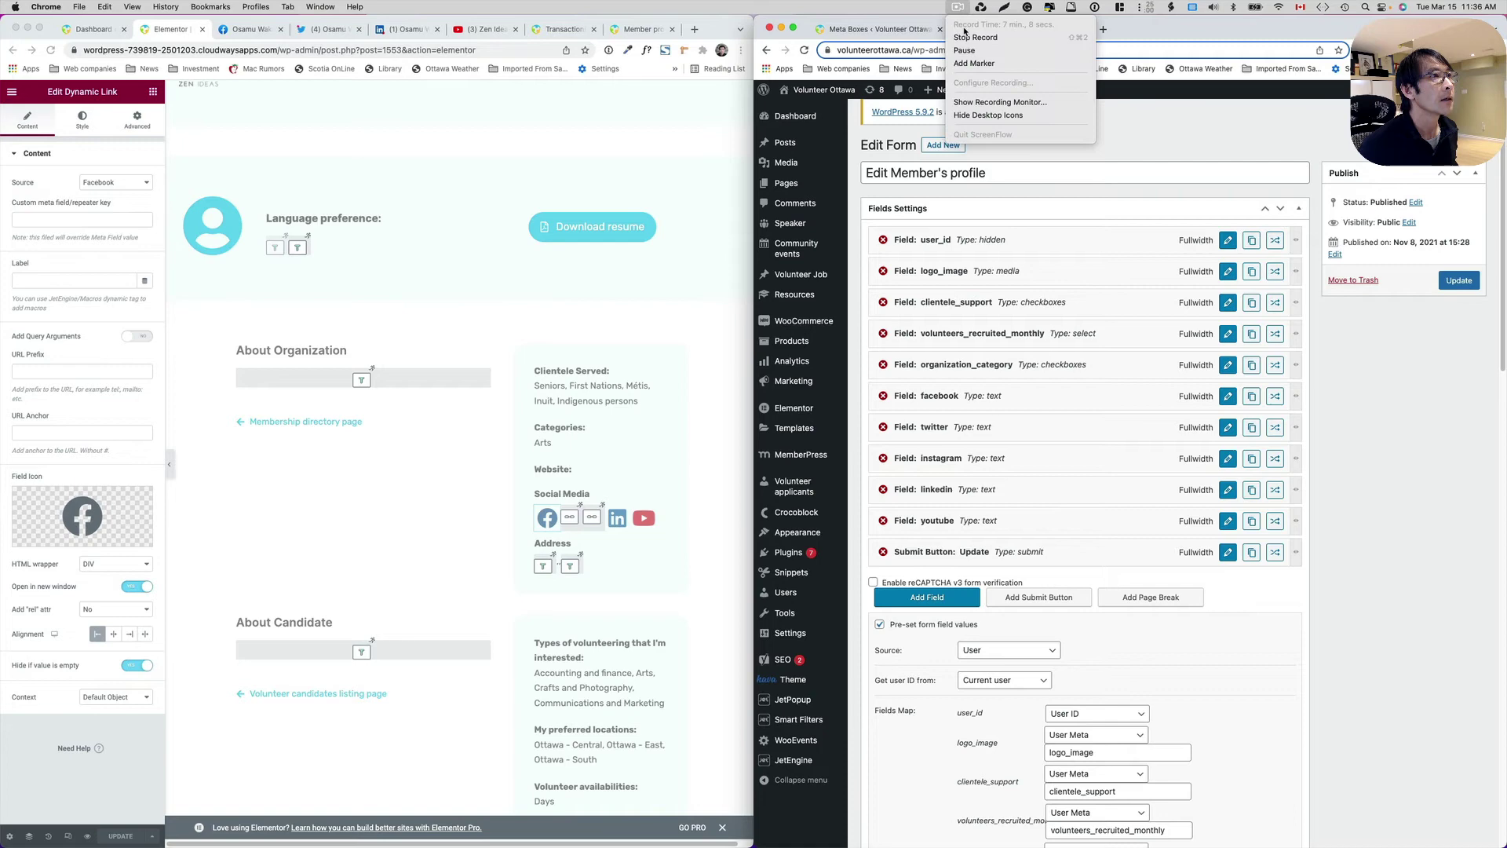
click(880, 29)
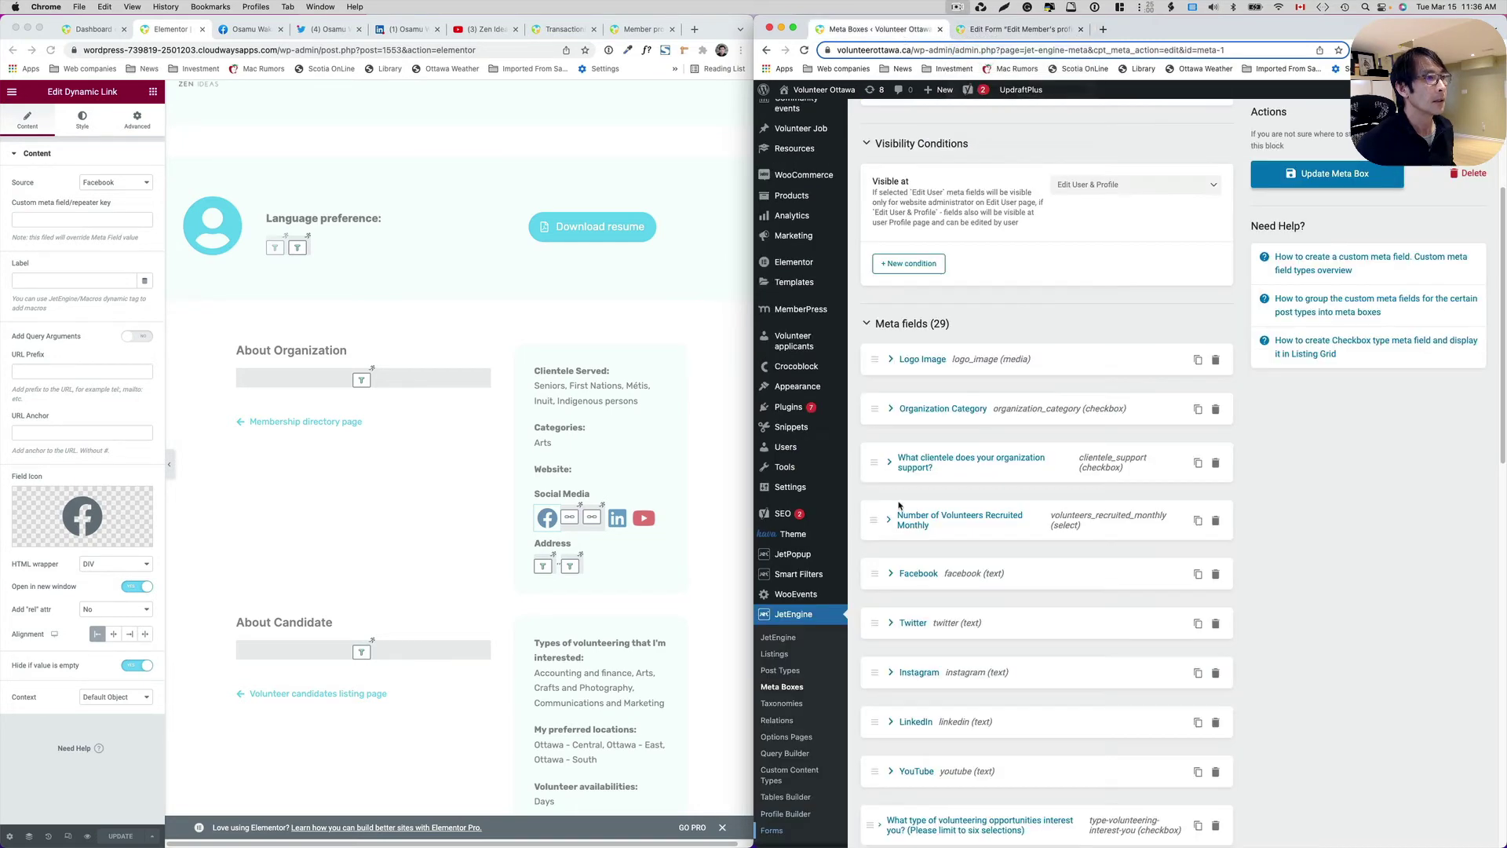
scroll(900, 505, down, 10)
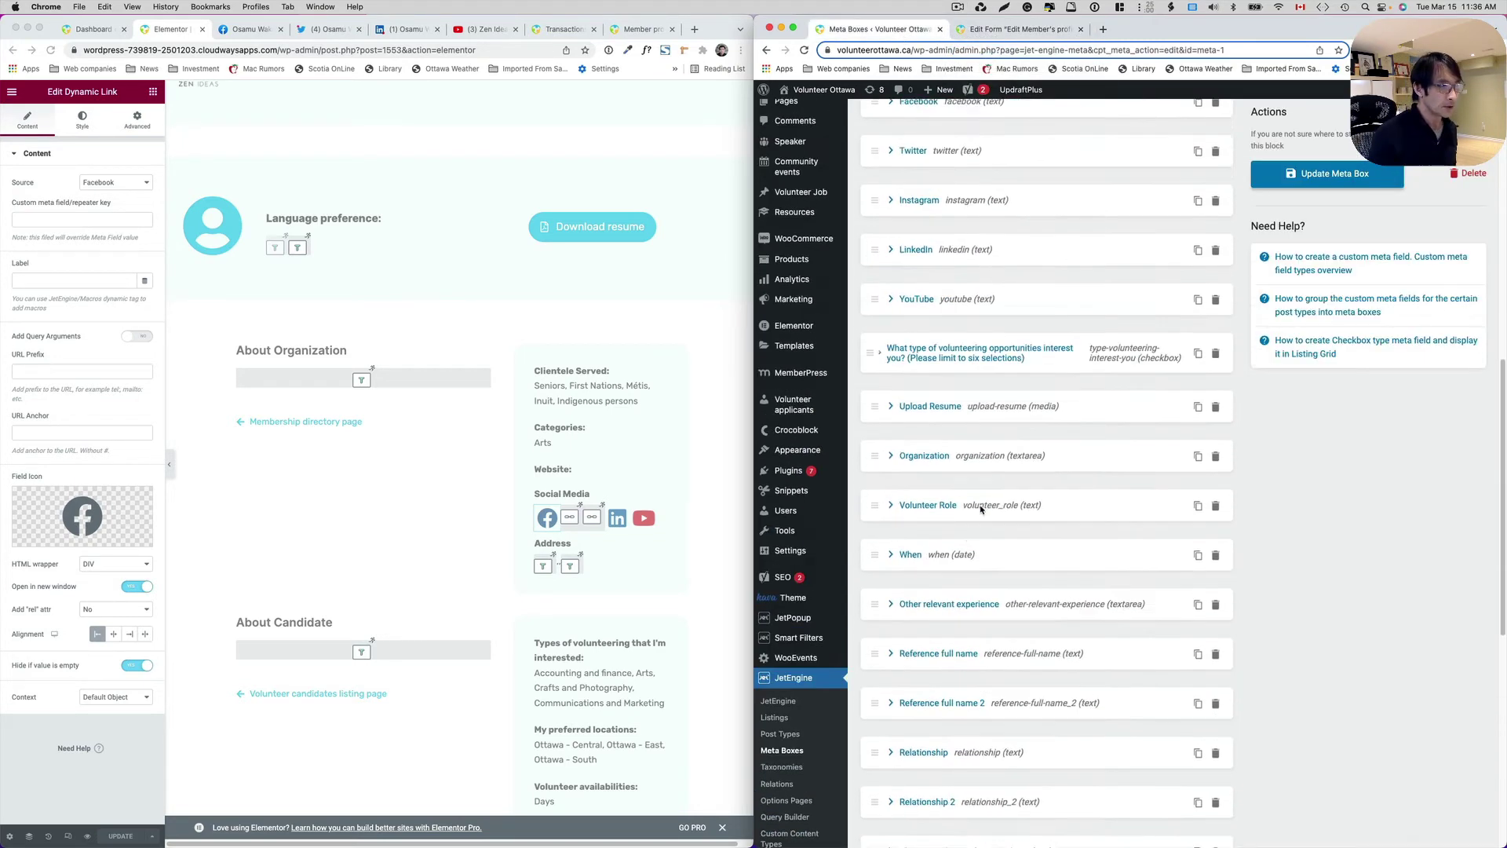
scroll(980, 508, up, 5)
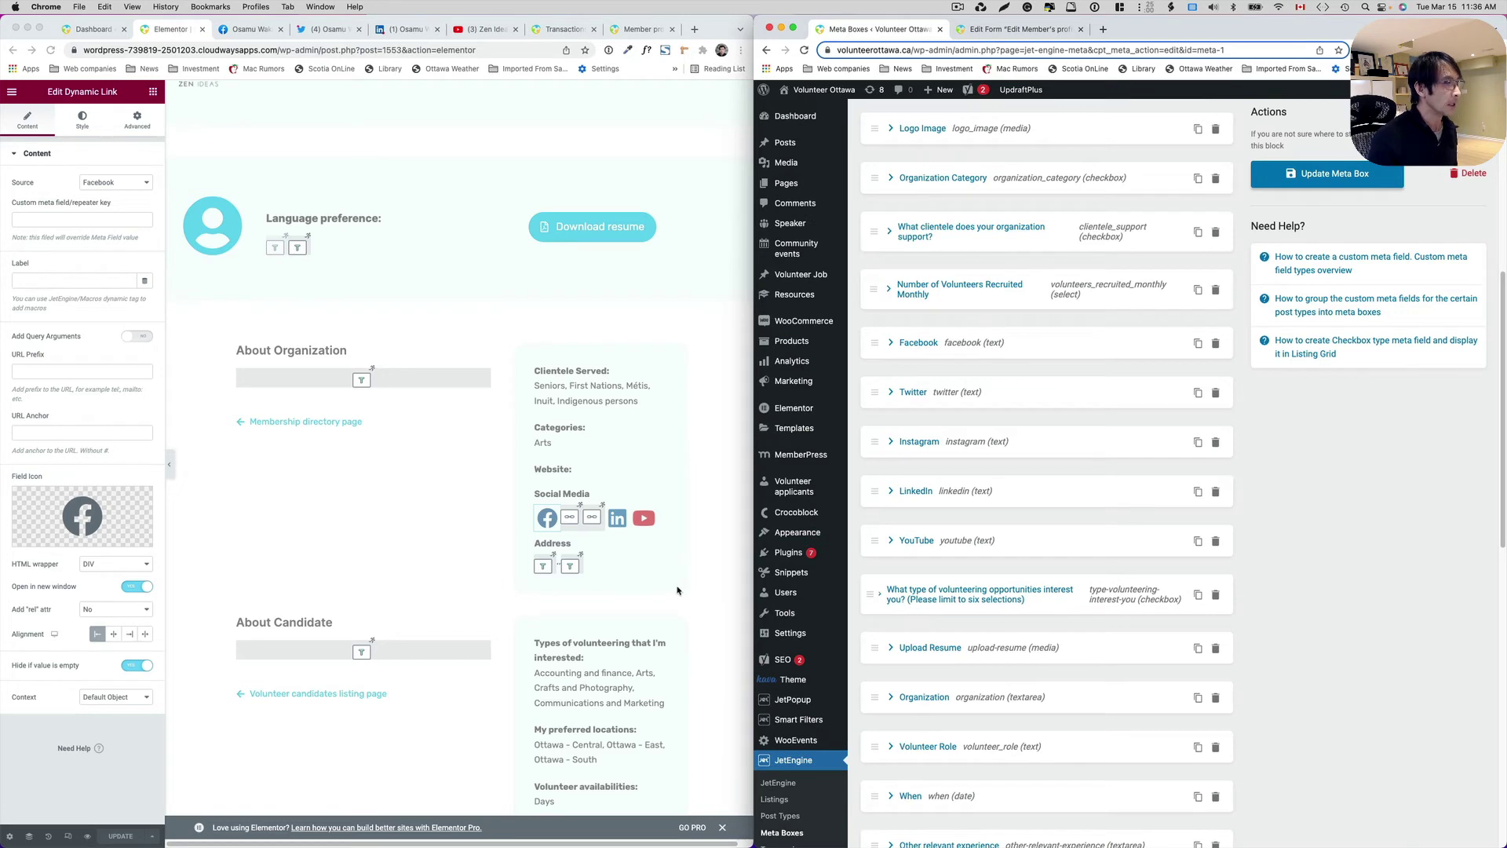
click(719, 499)
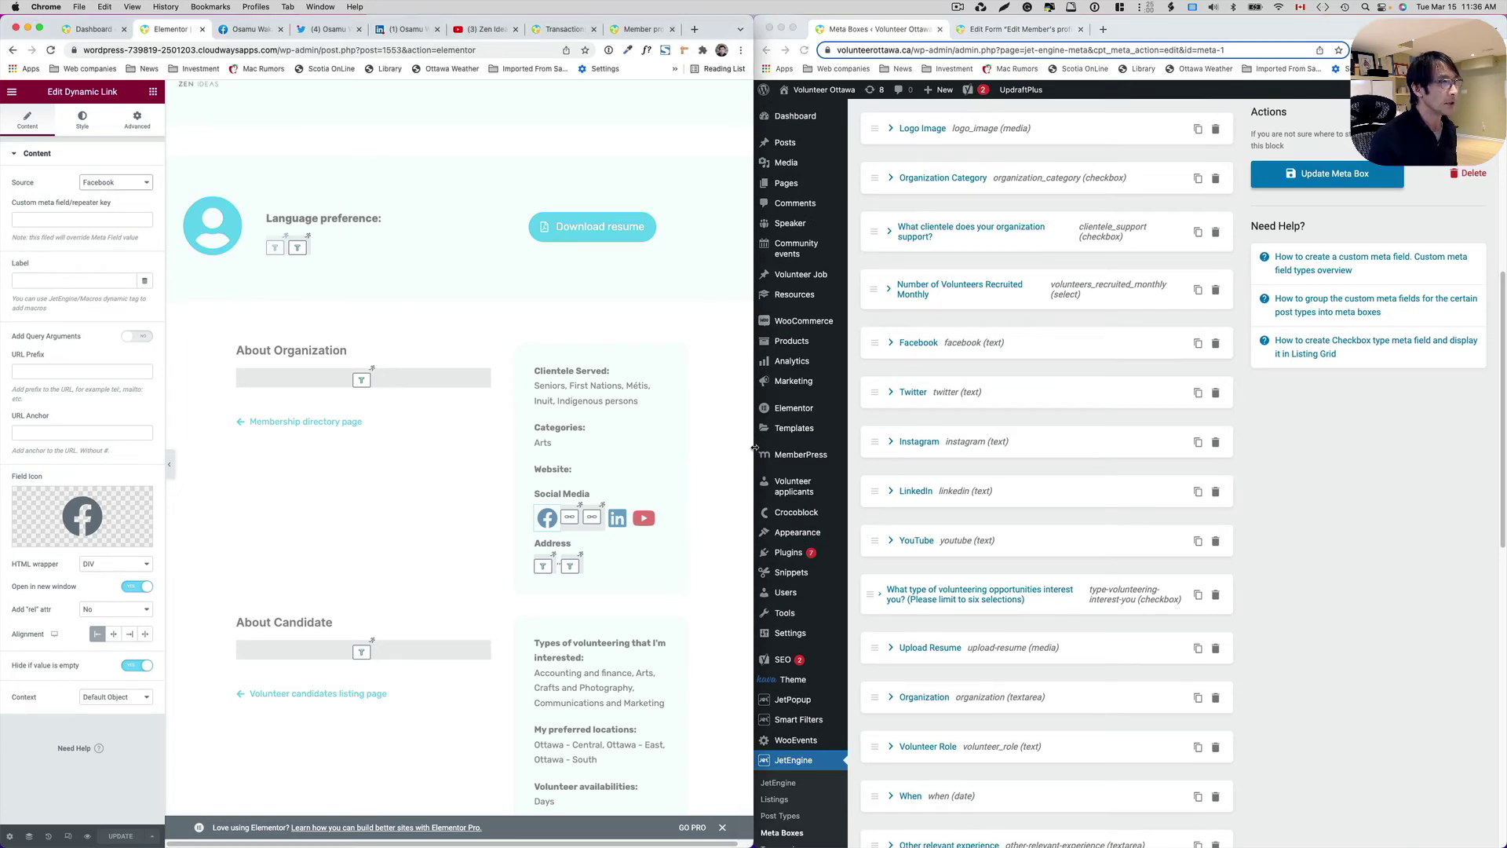
drag(753, 447, 970, 451)
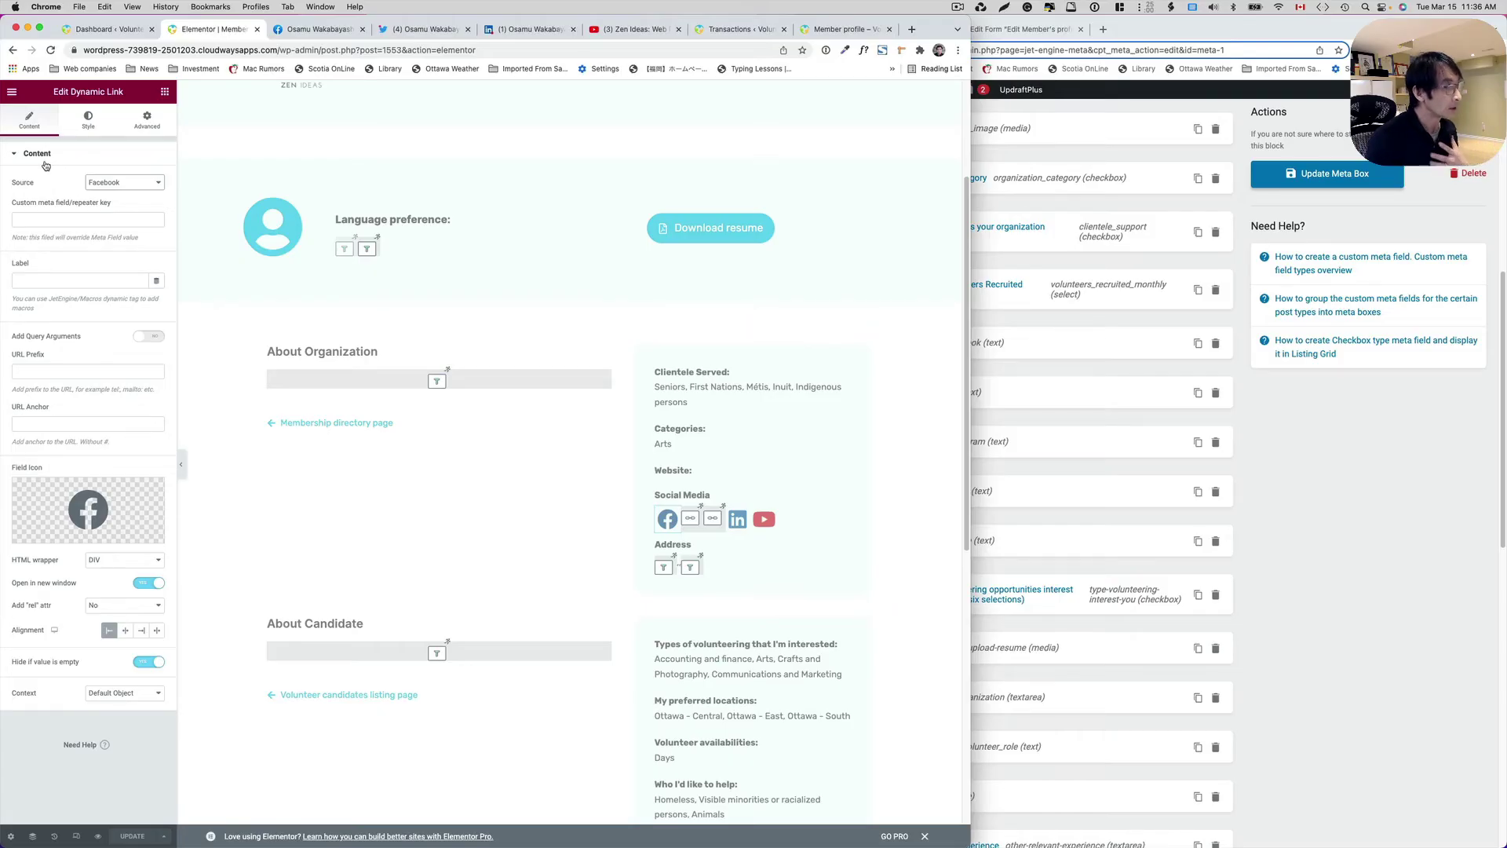
Step: Keep Facebook as the first social link's source, and keep Twitter as the second link's source
click(120, 187)
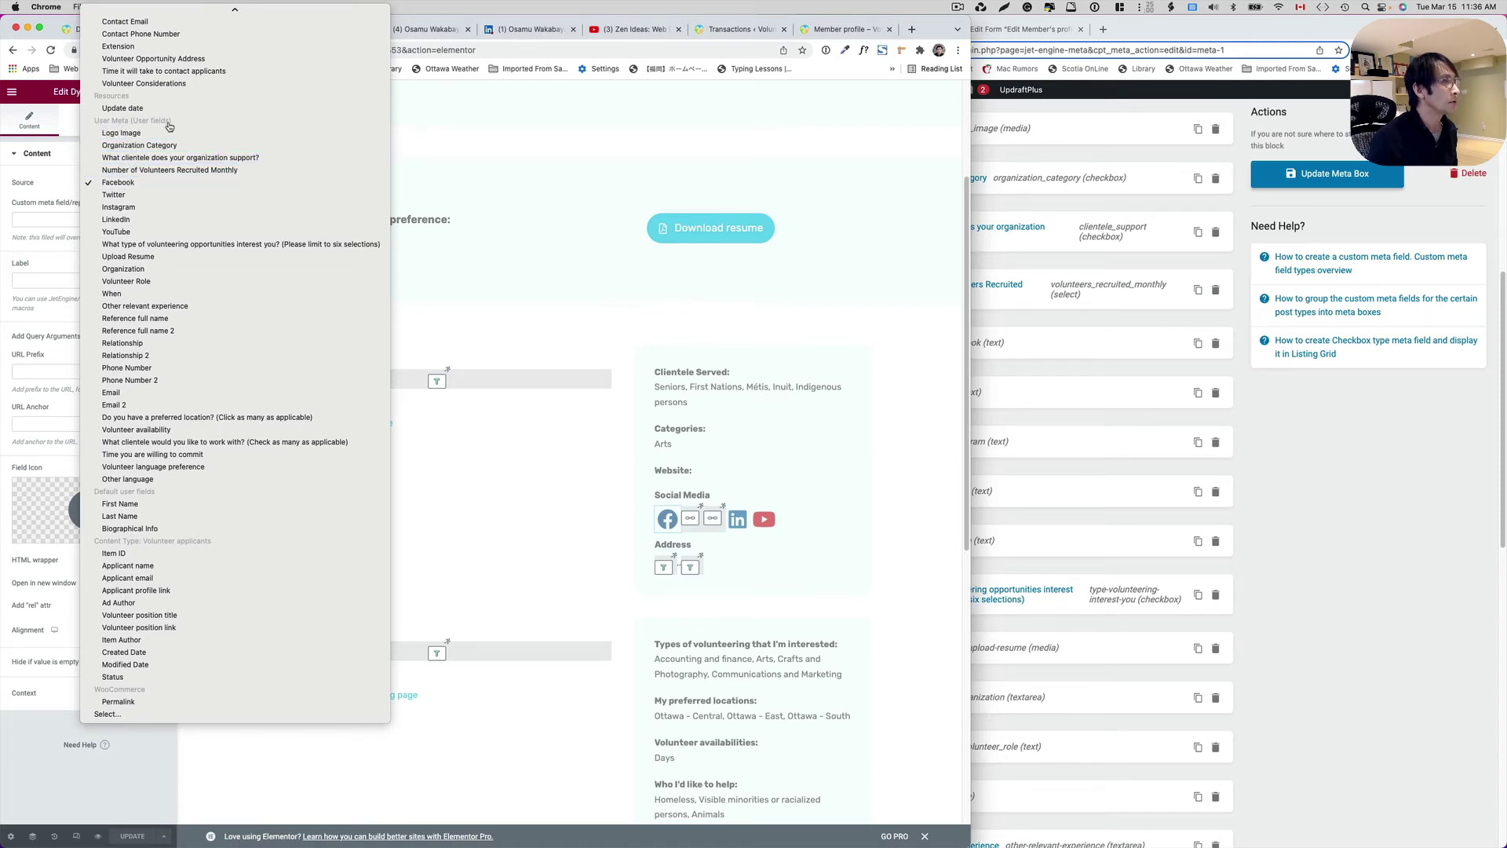
click(117, 183)
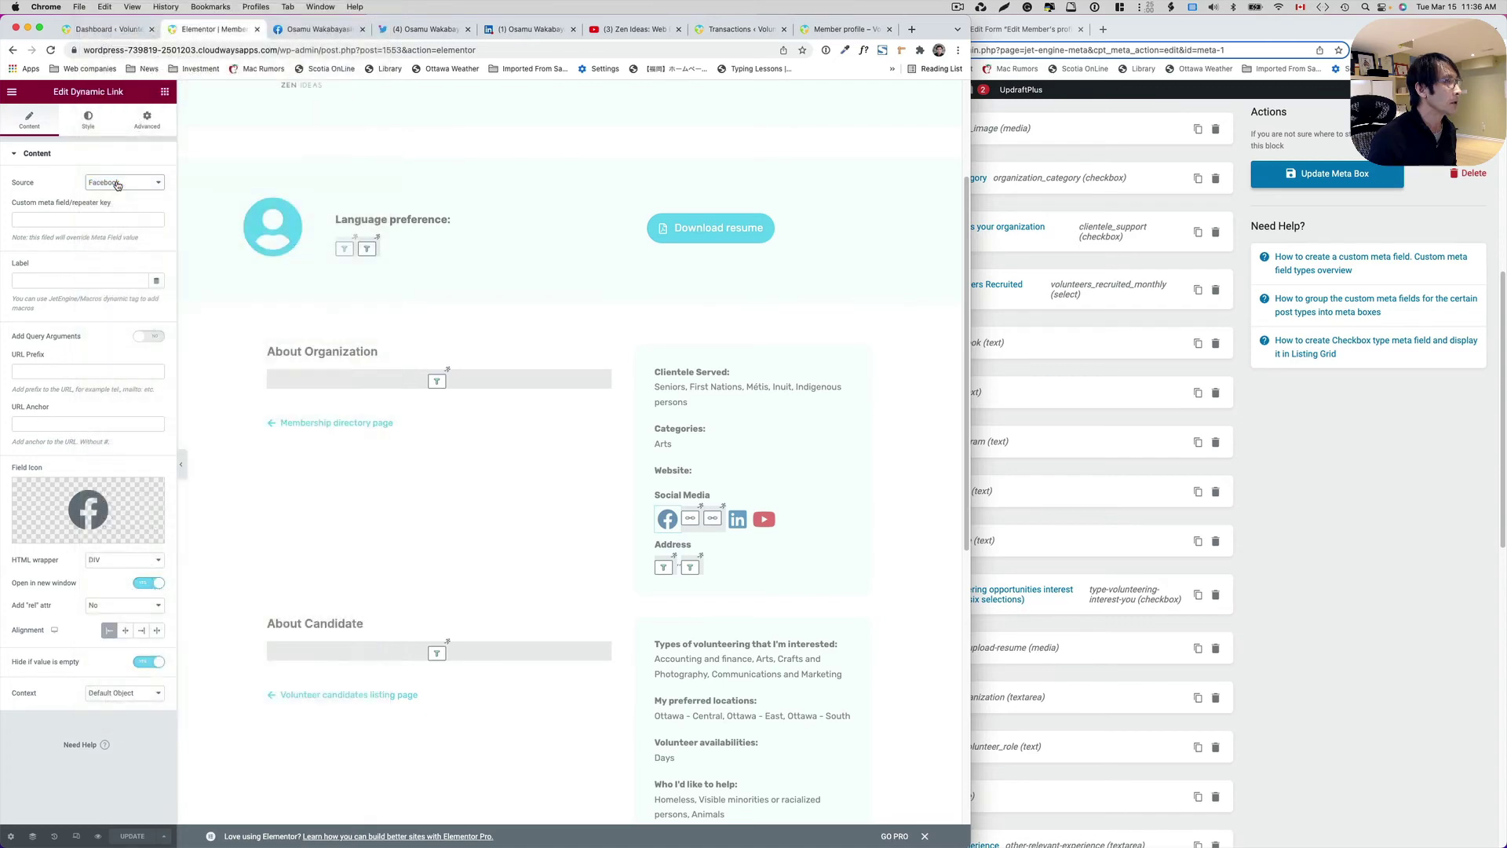
click(694, 518)
click(140, 186)
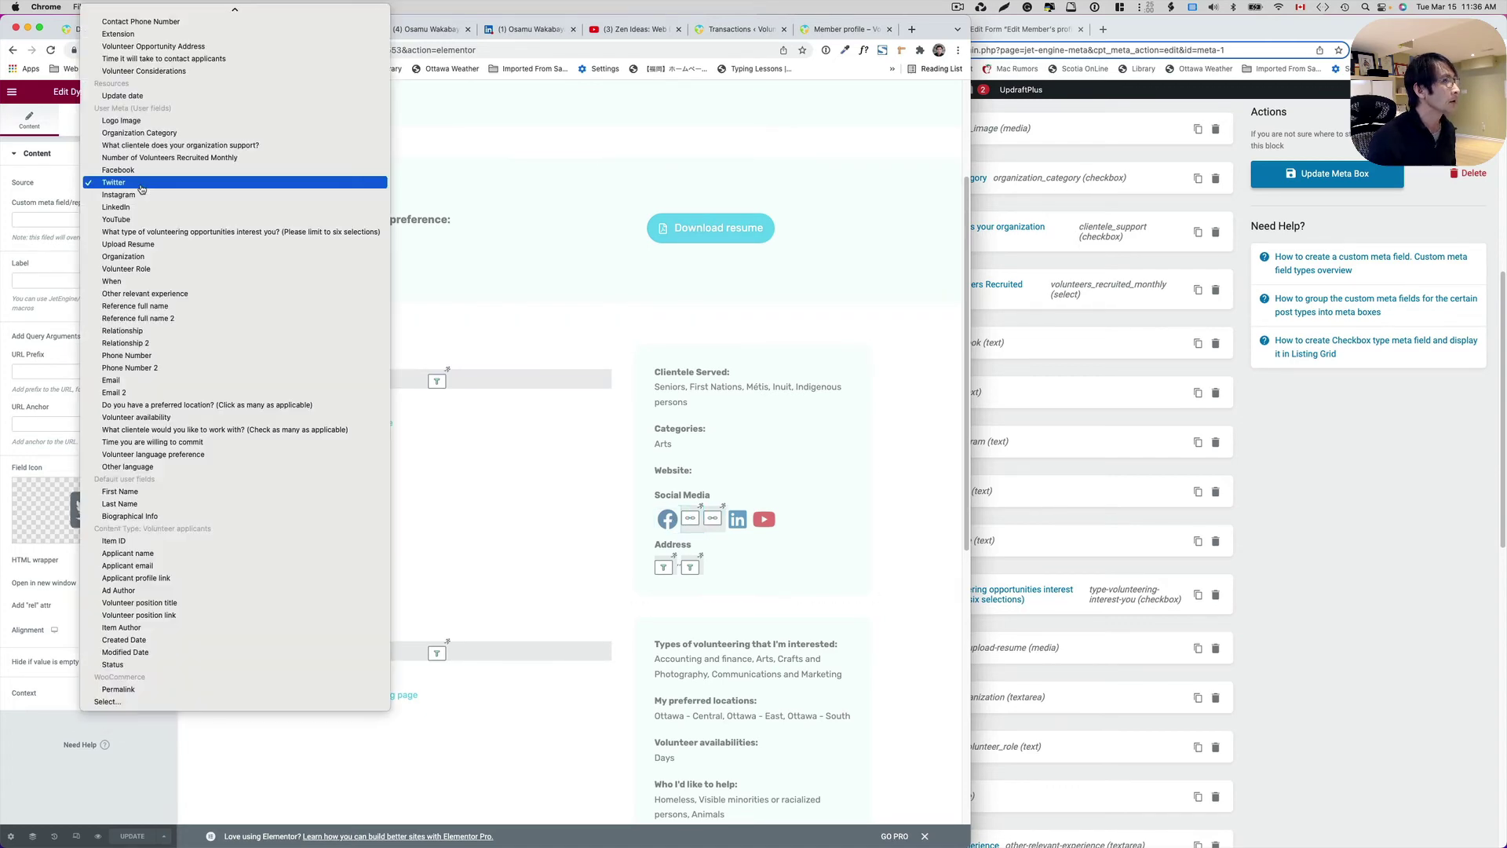
click(139, 186)
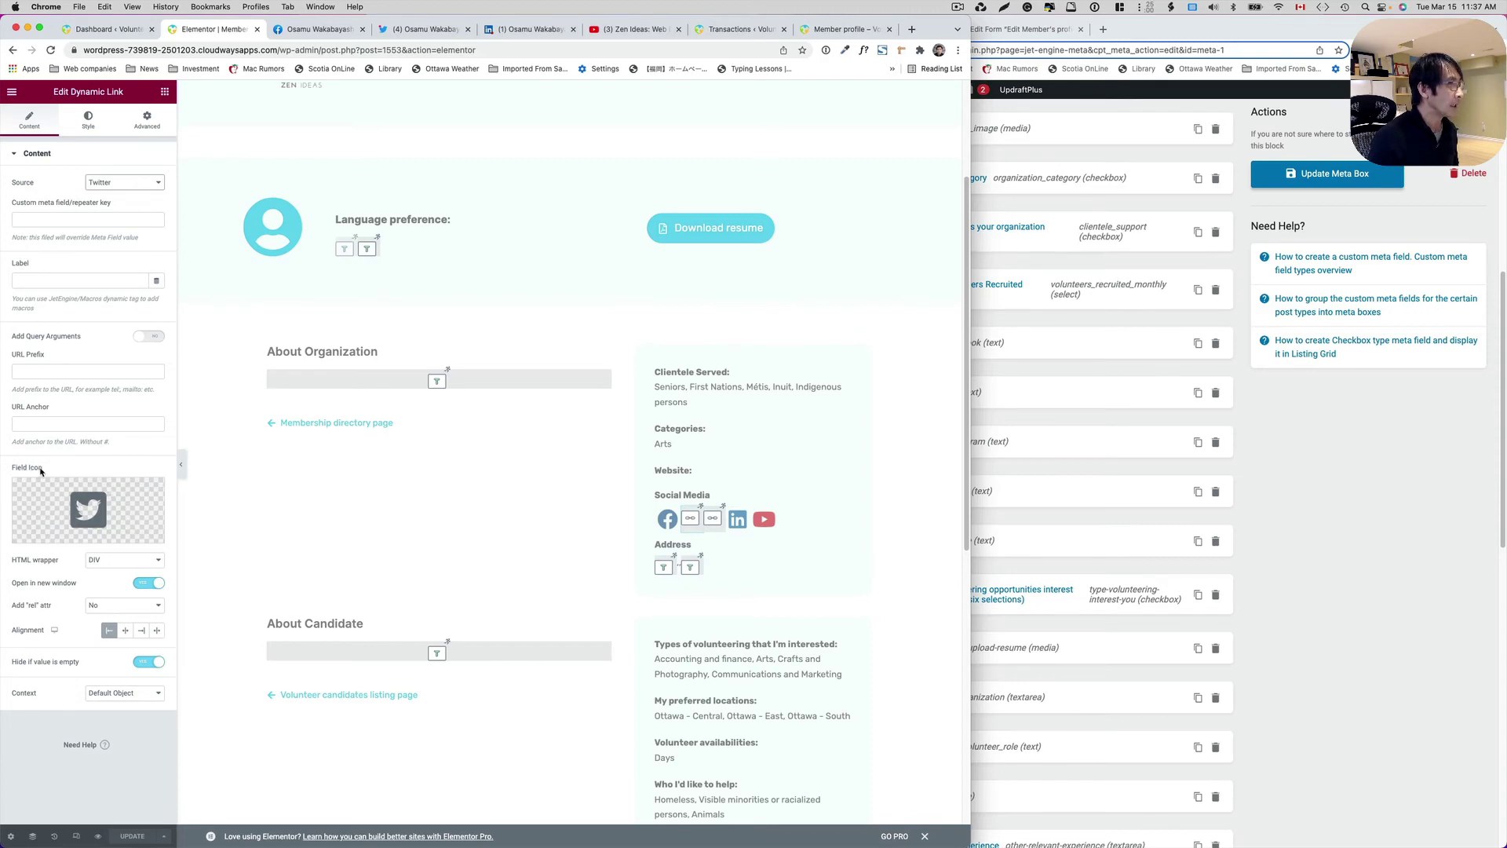
click(110, 505)
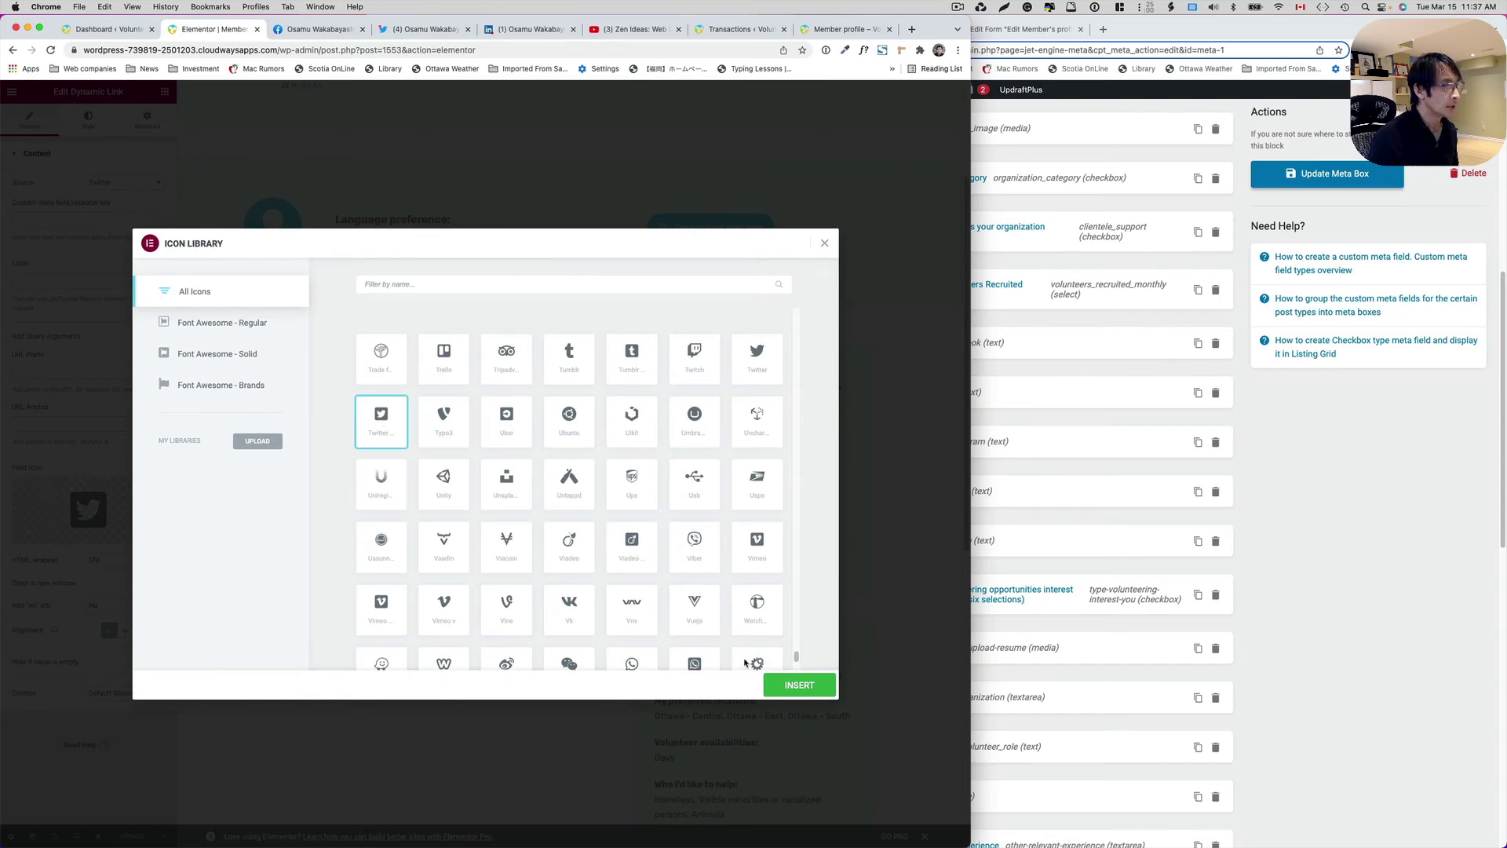
click(825, 244)
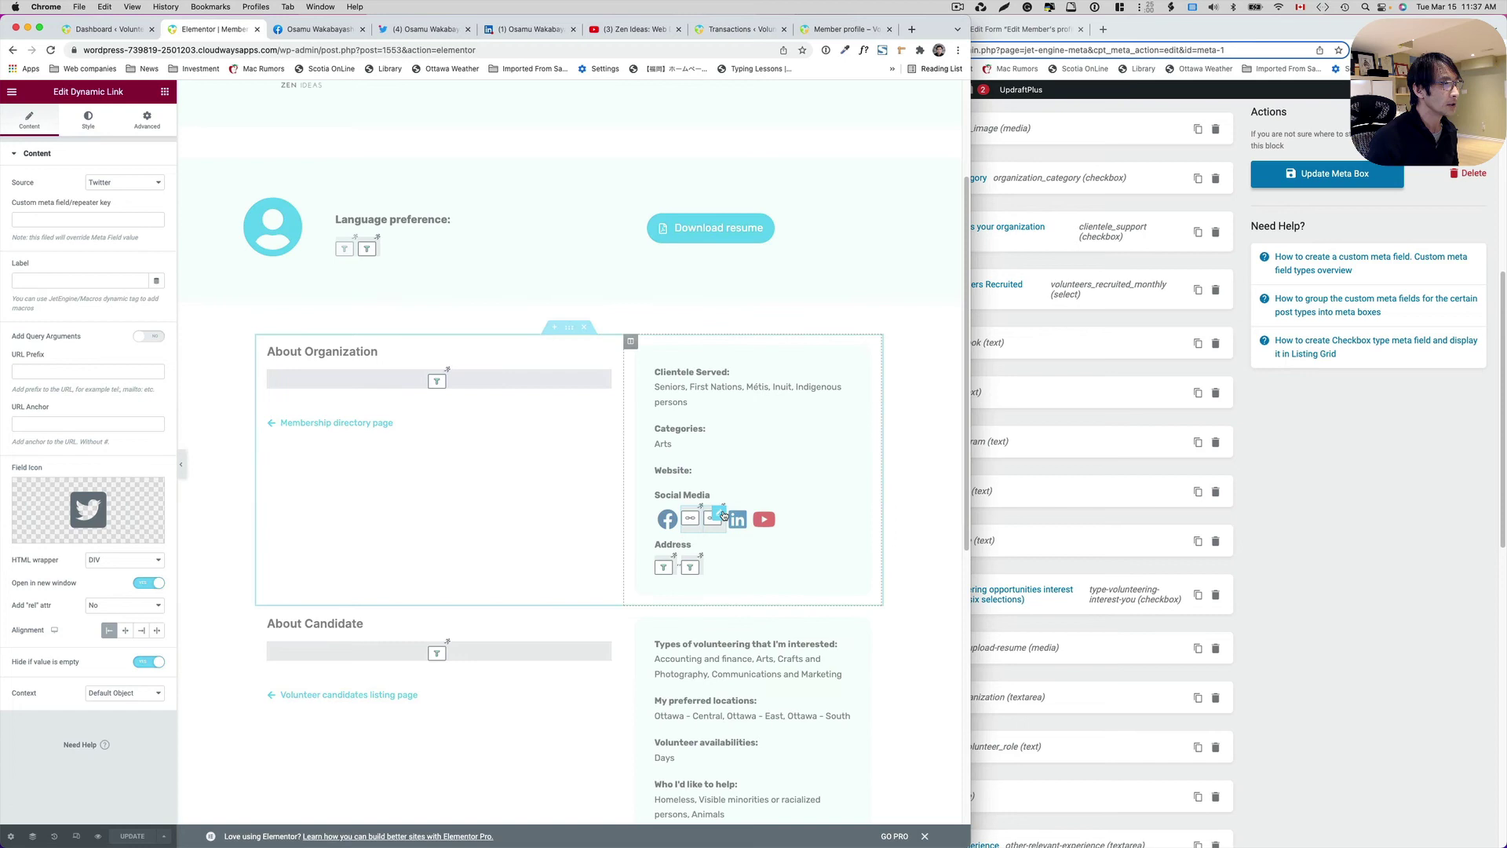
click(720, 514)
mouse_move(107, 504)
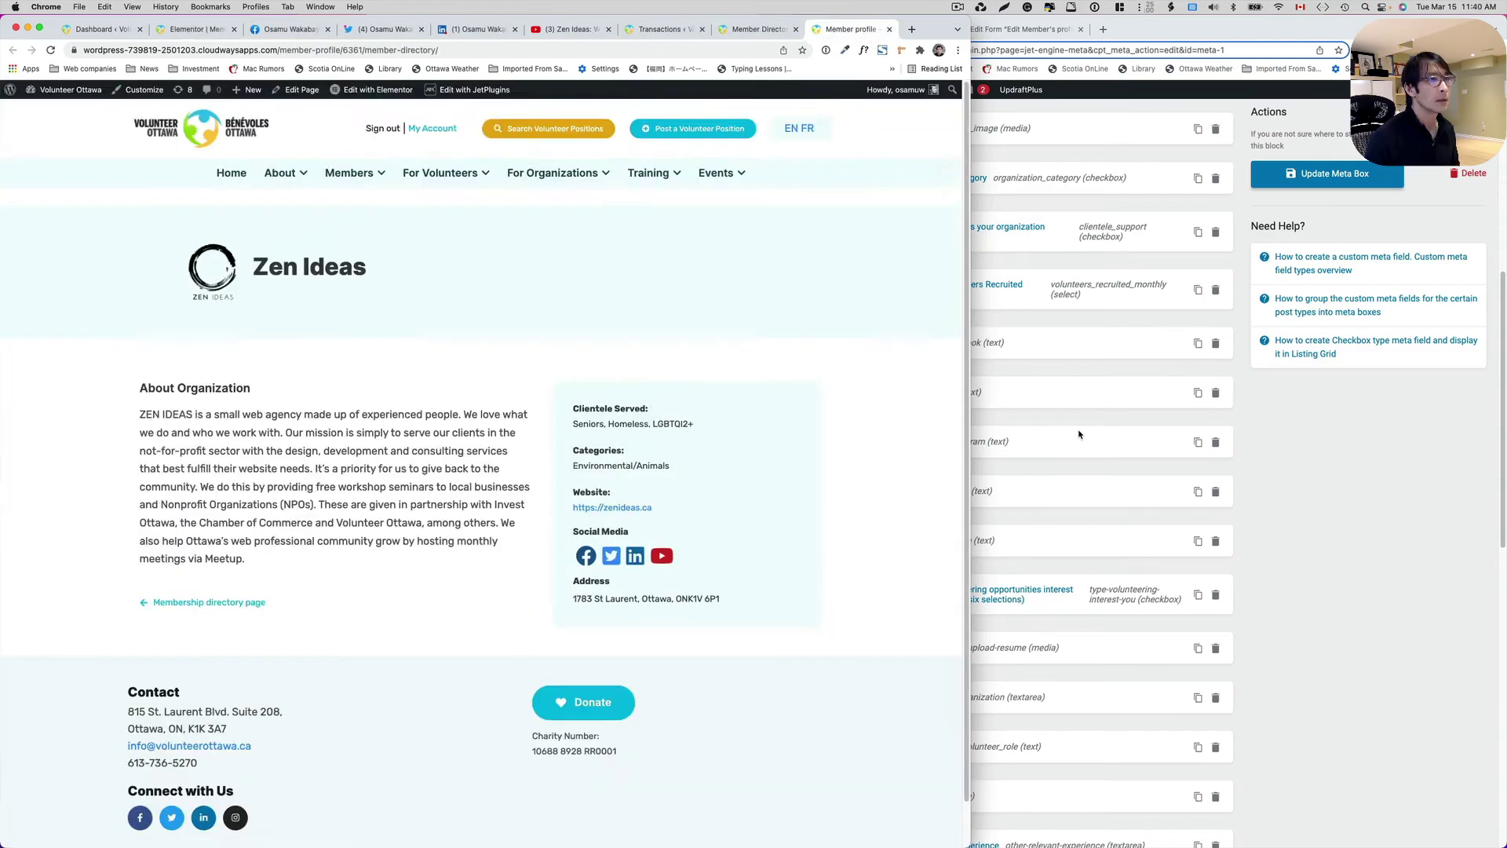
key(ctrl+Up)
Step: Check the empty Instagram field in the member's profile form, then return to Elementor in Chrome
click(1261, 566)
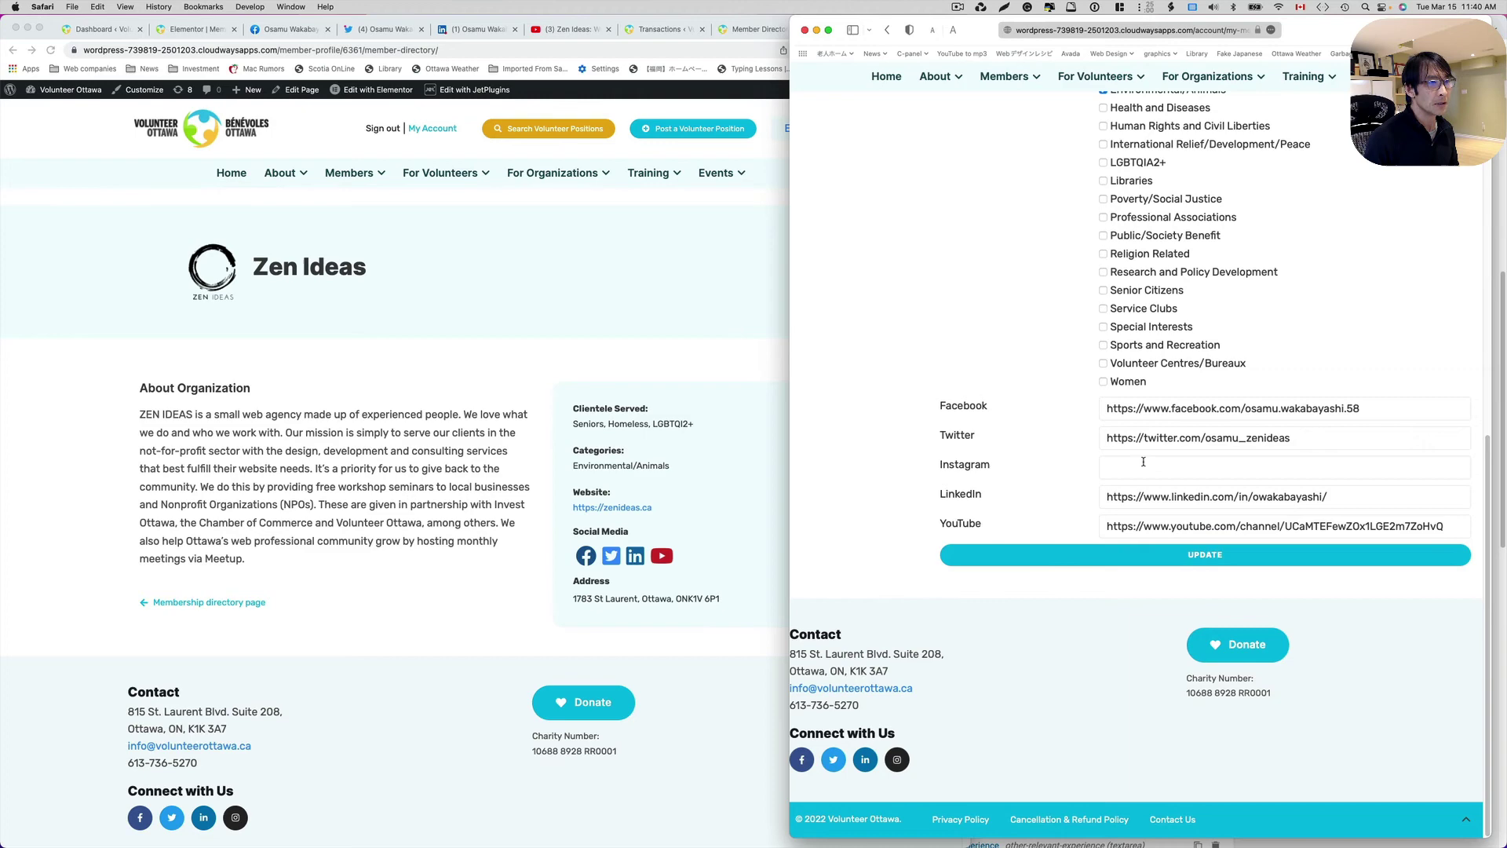
click(1143, 464)
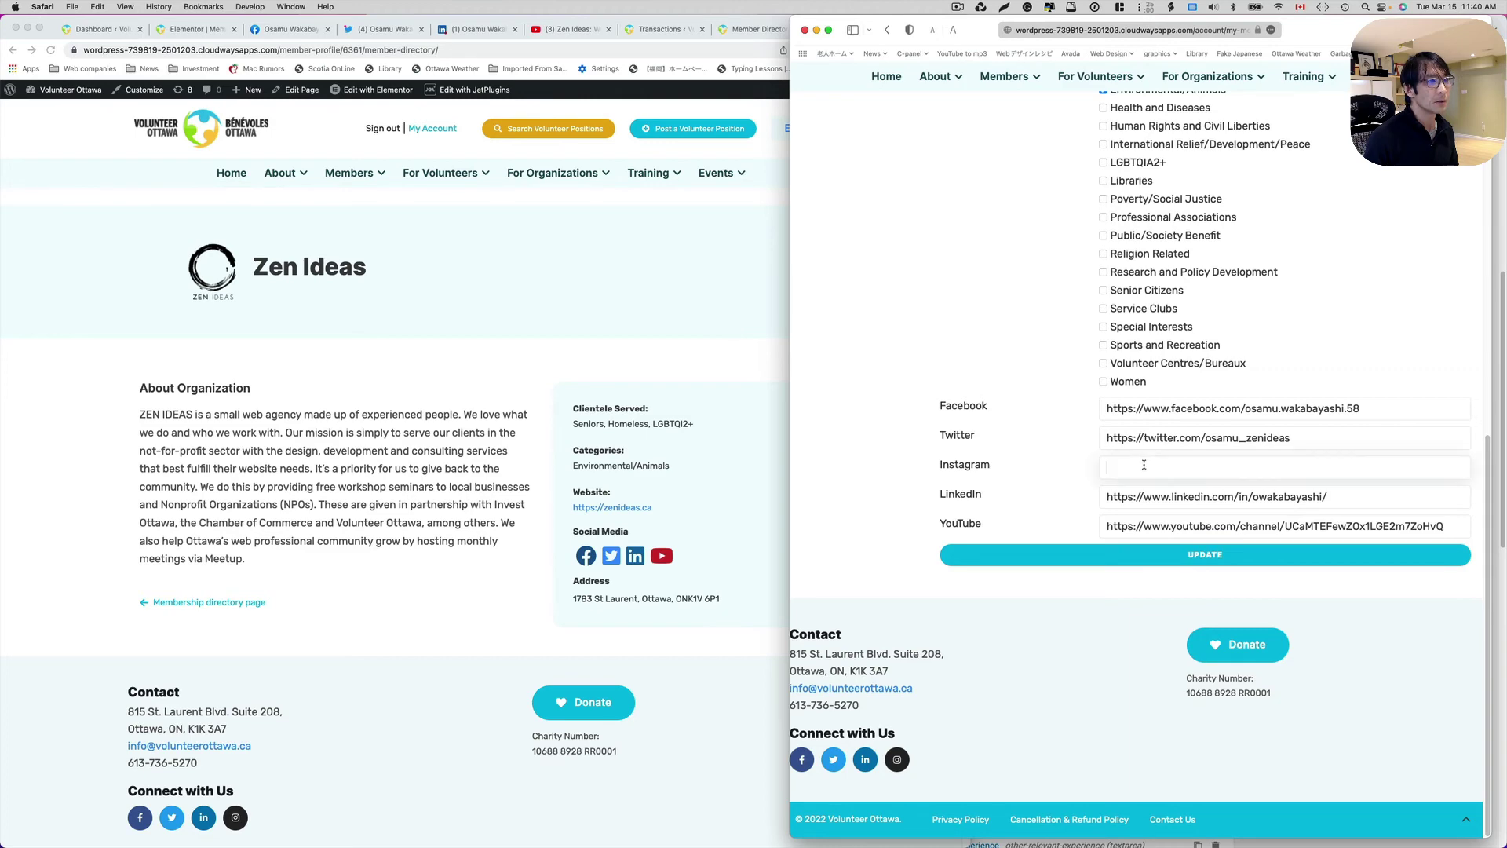
click(684, 565)
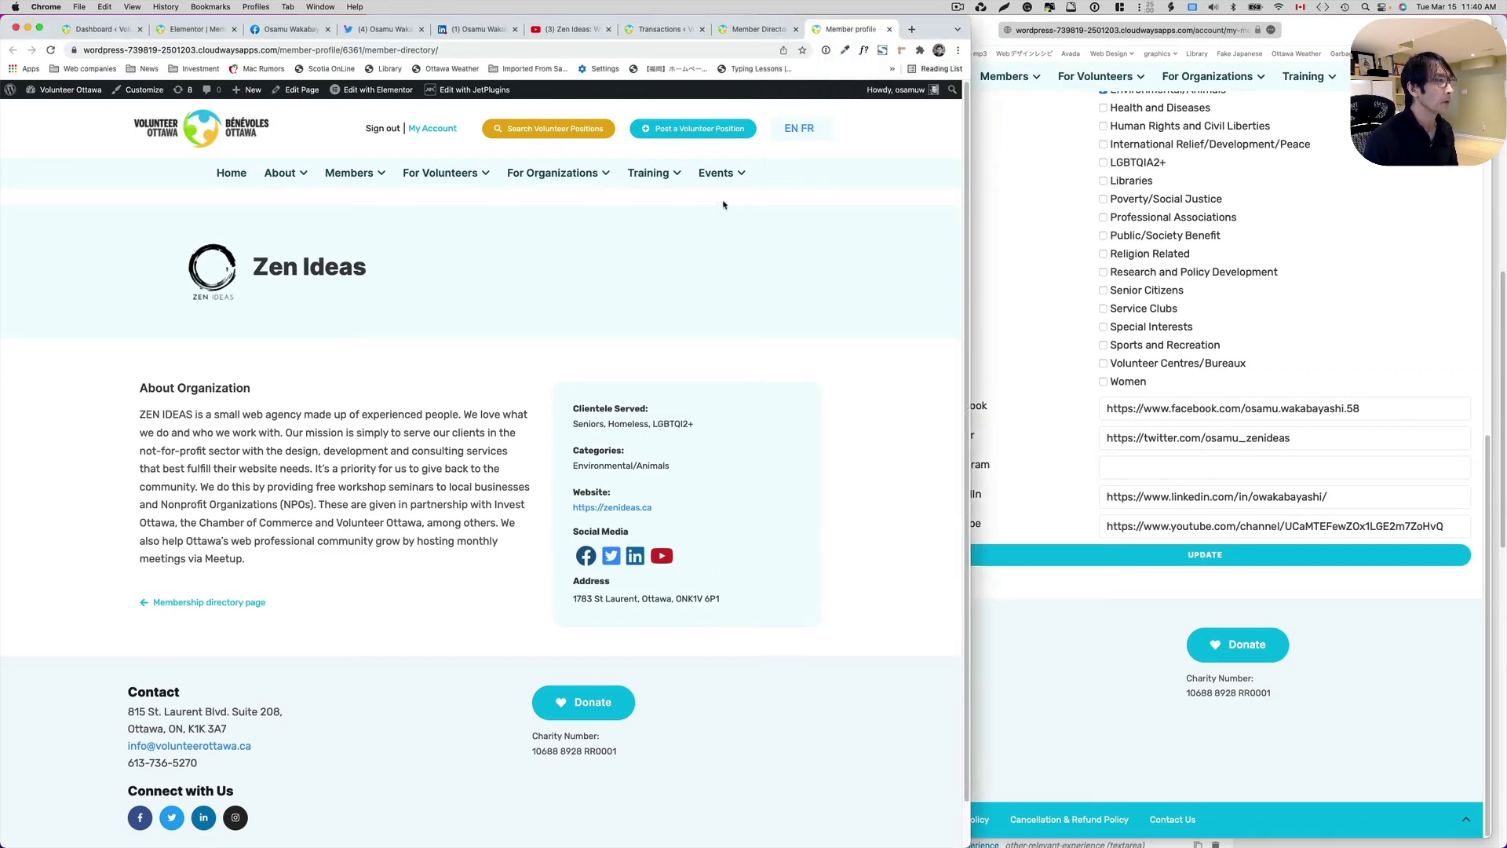
click(172, 33)
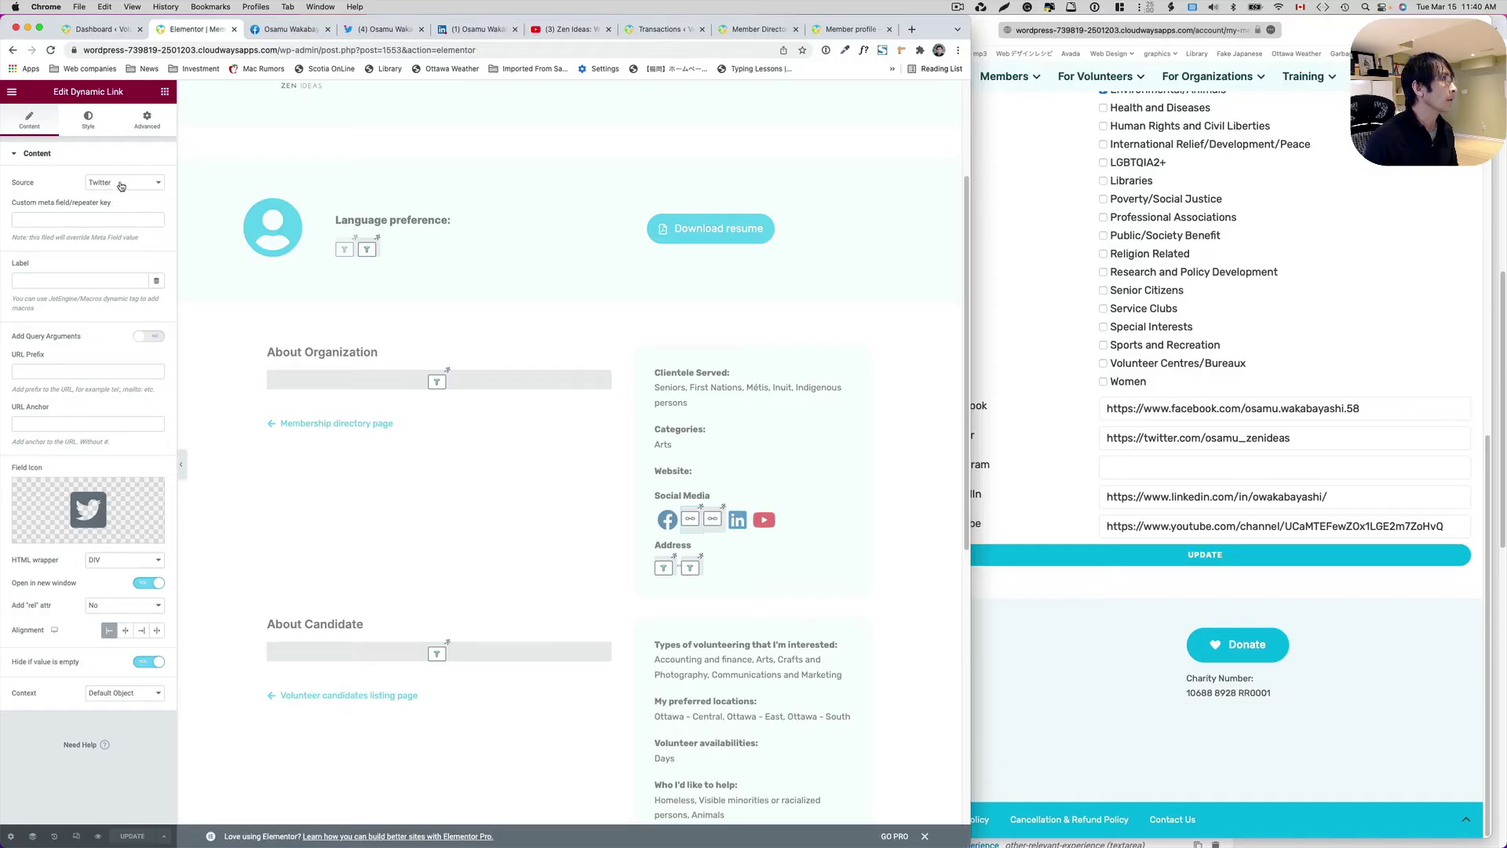
click(109, 123)
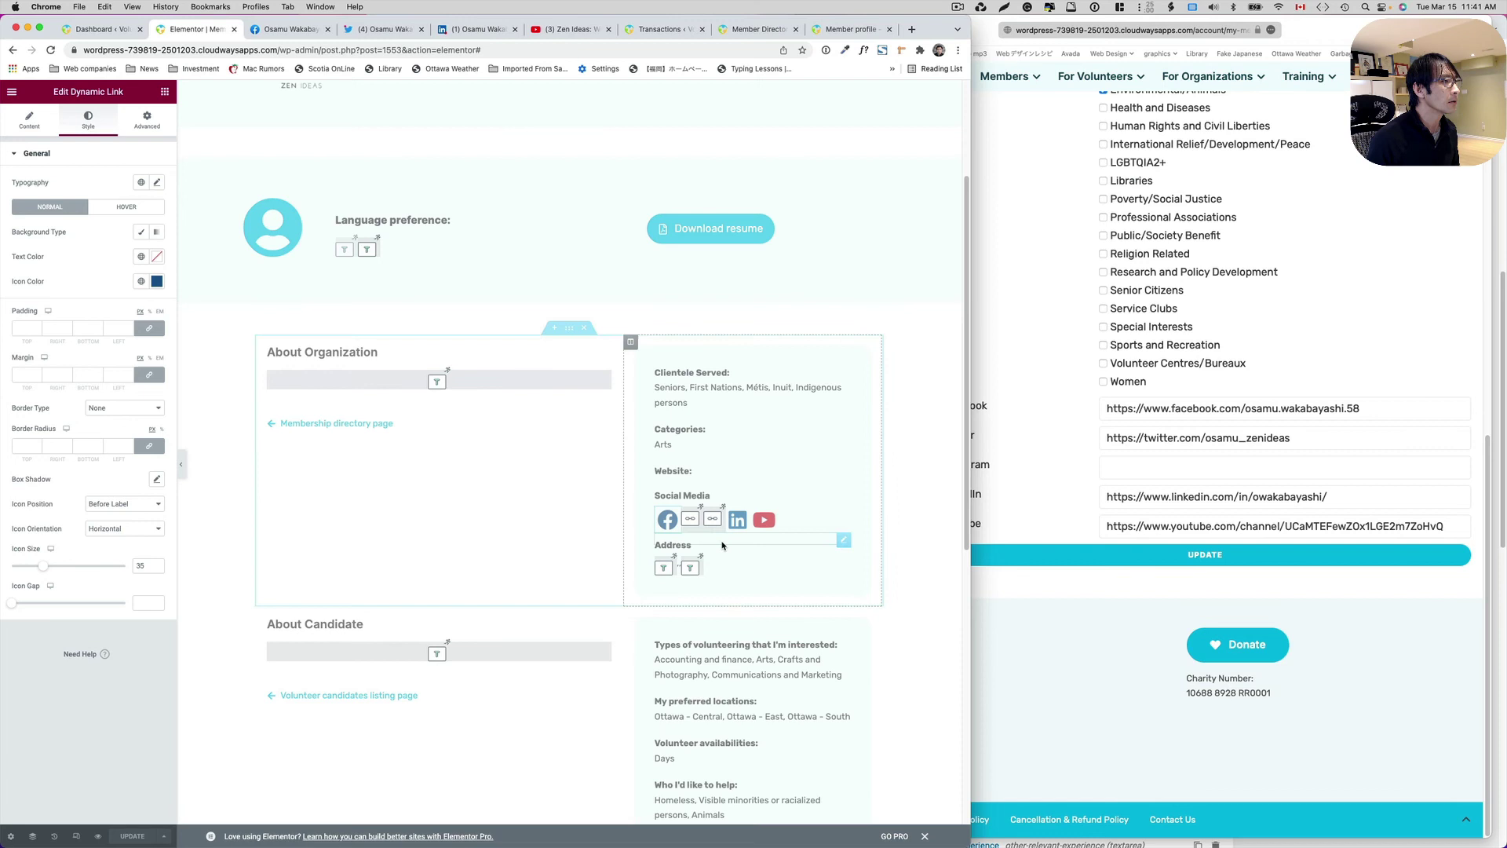
click(769, 526)
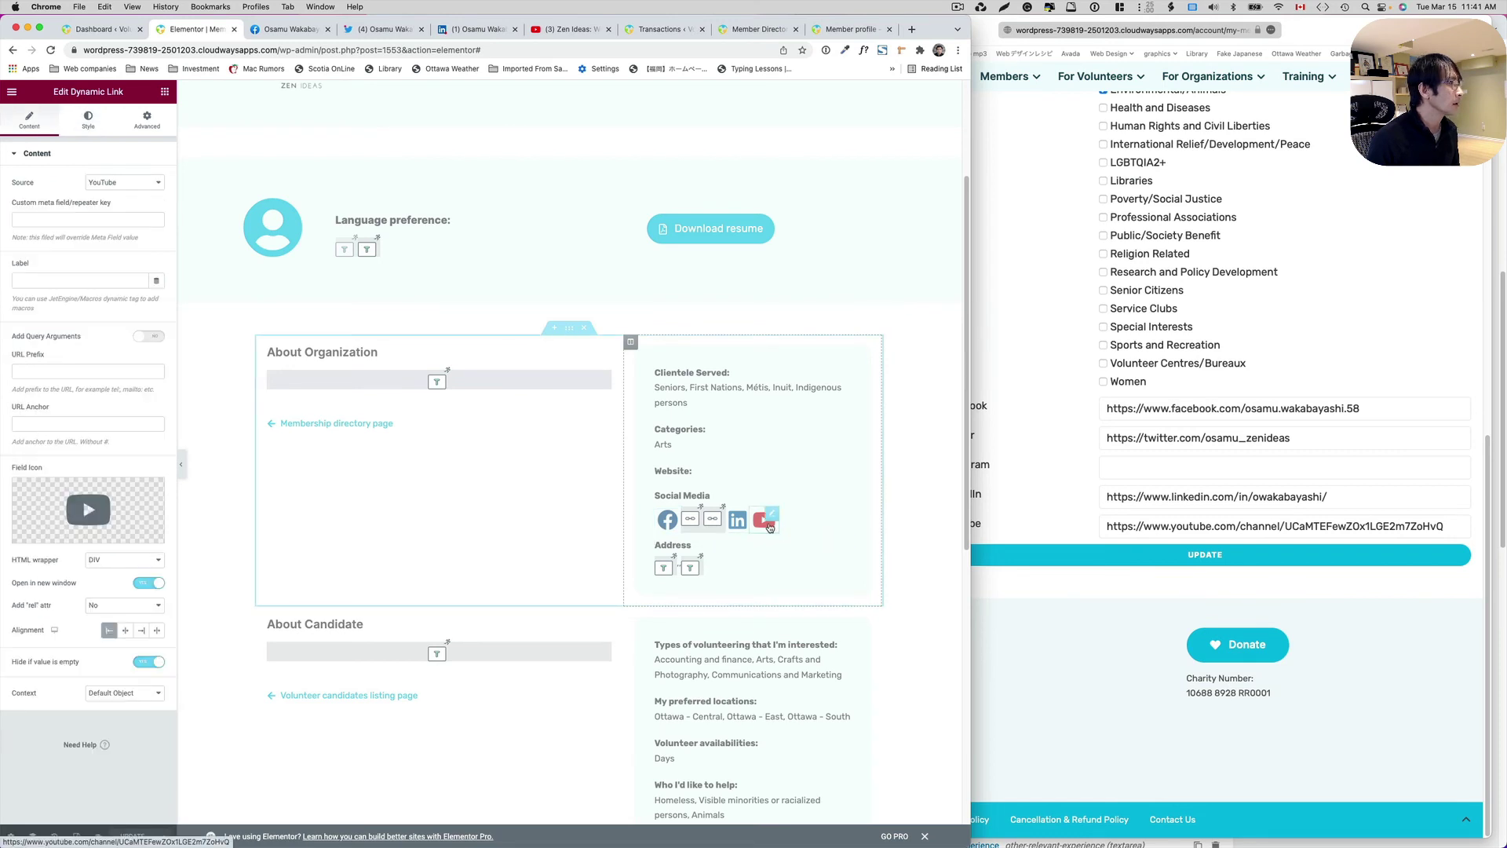
click(88, 119)
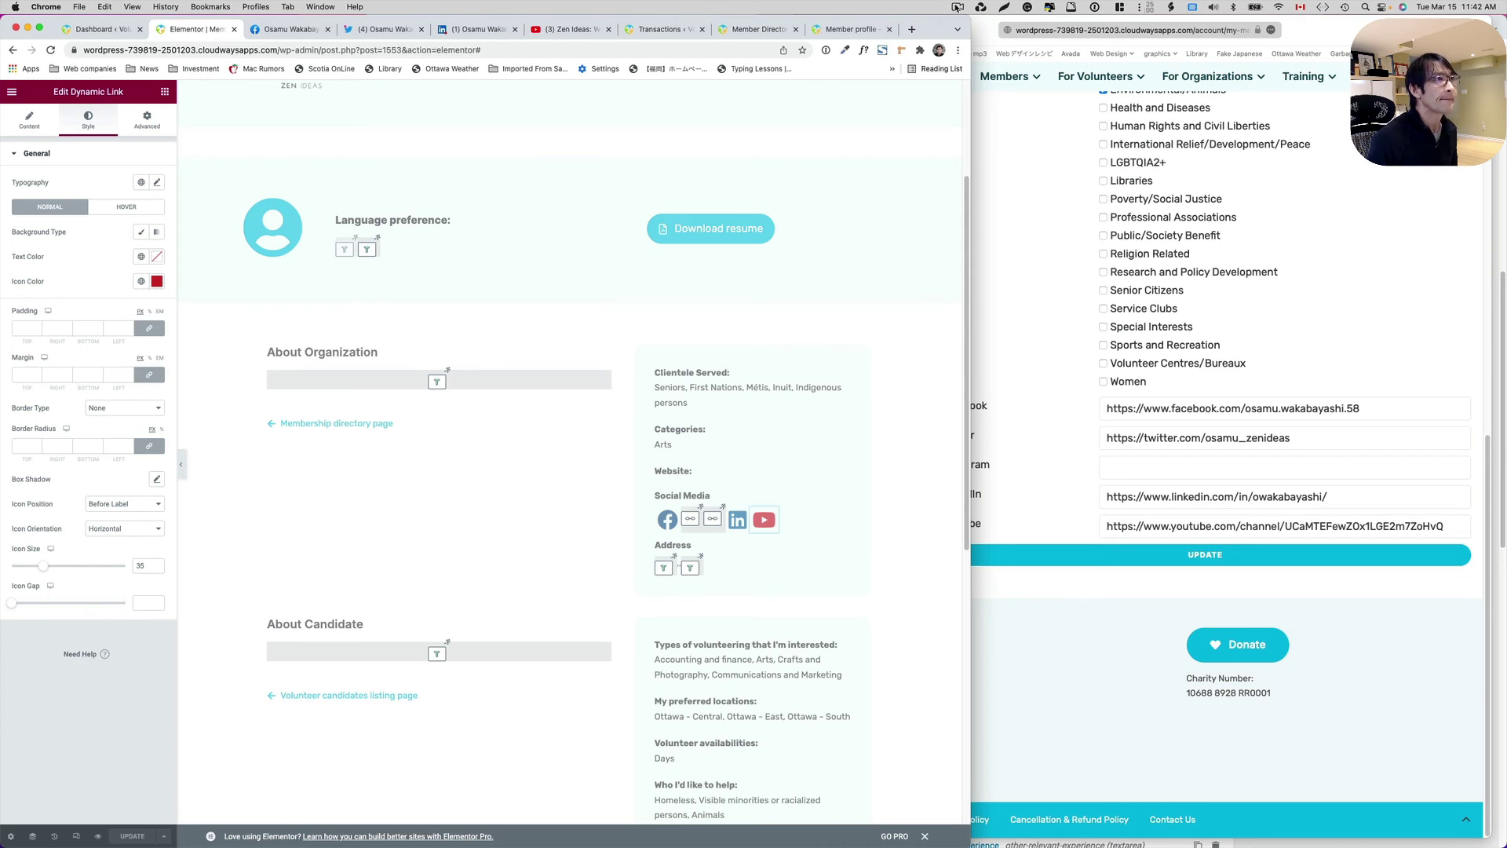
click(958, 7)
click(978, 48)
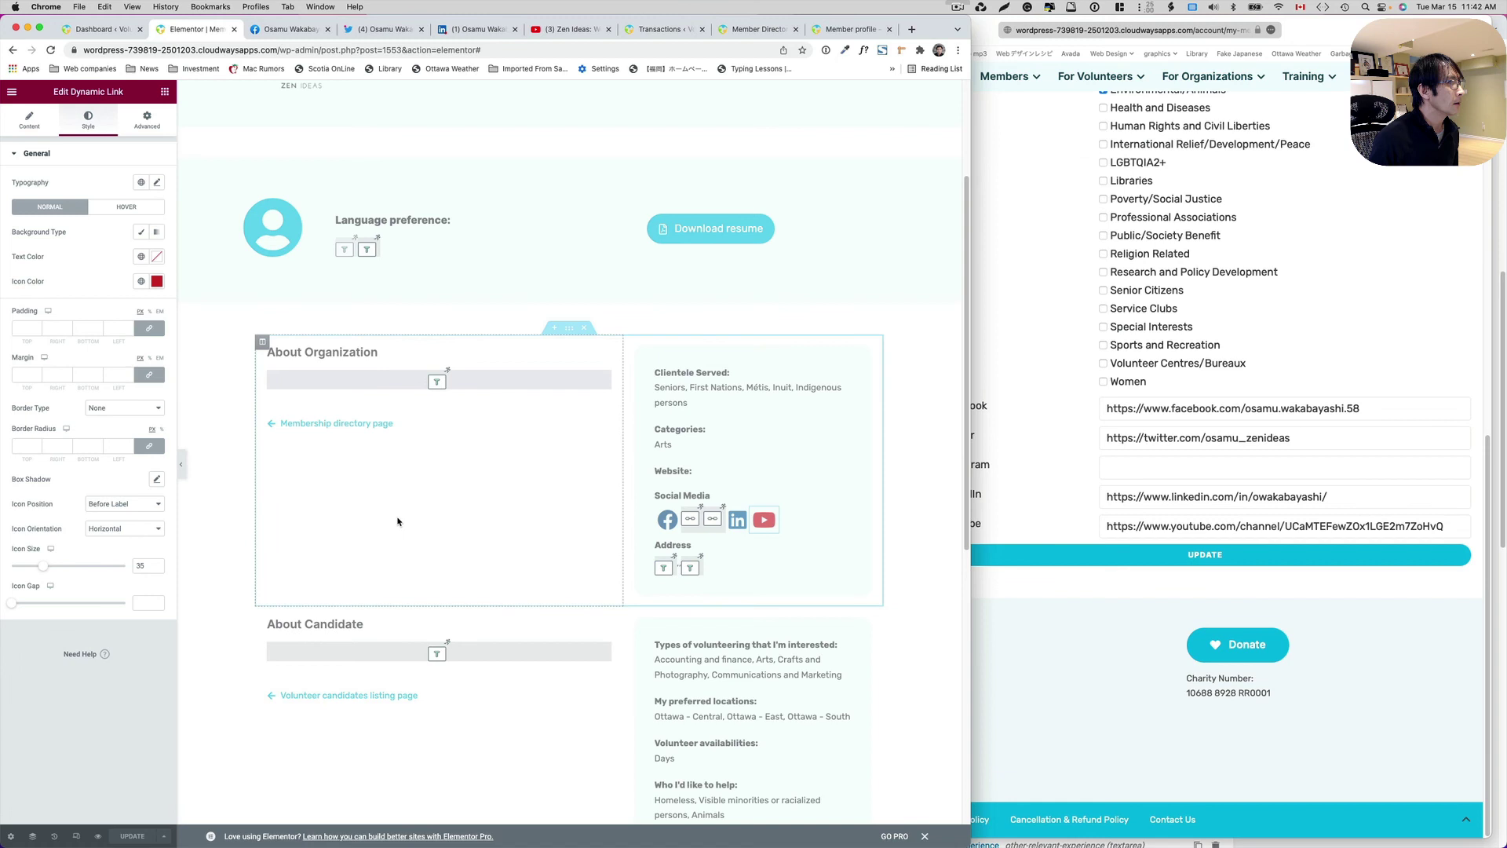
scroll(408, 520, up, 2)
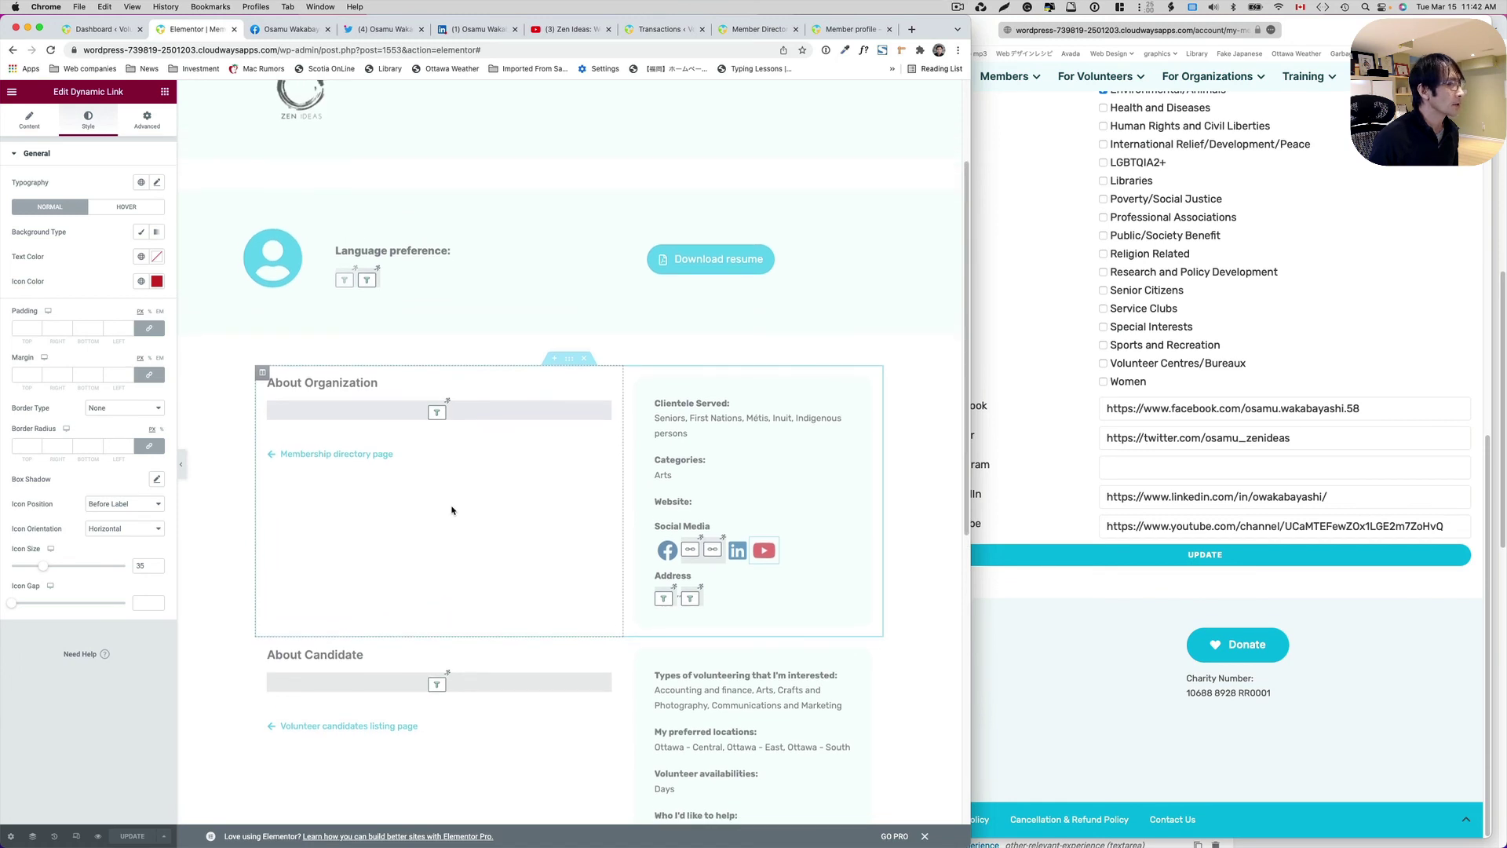
scroll(451, 510, down, 1)
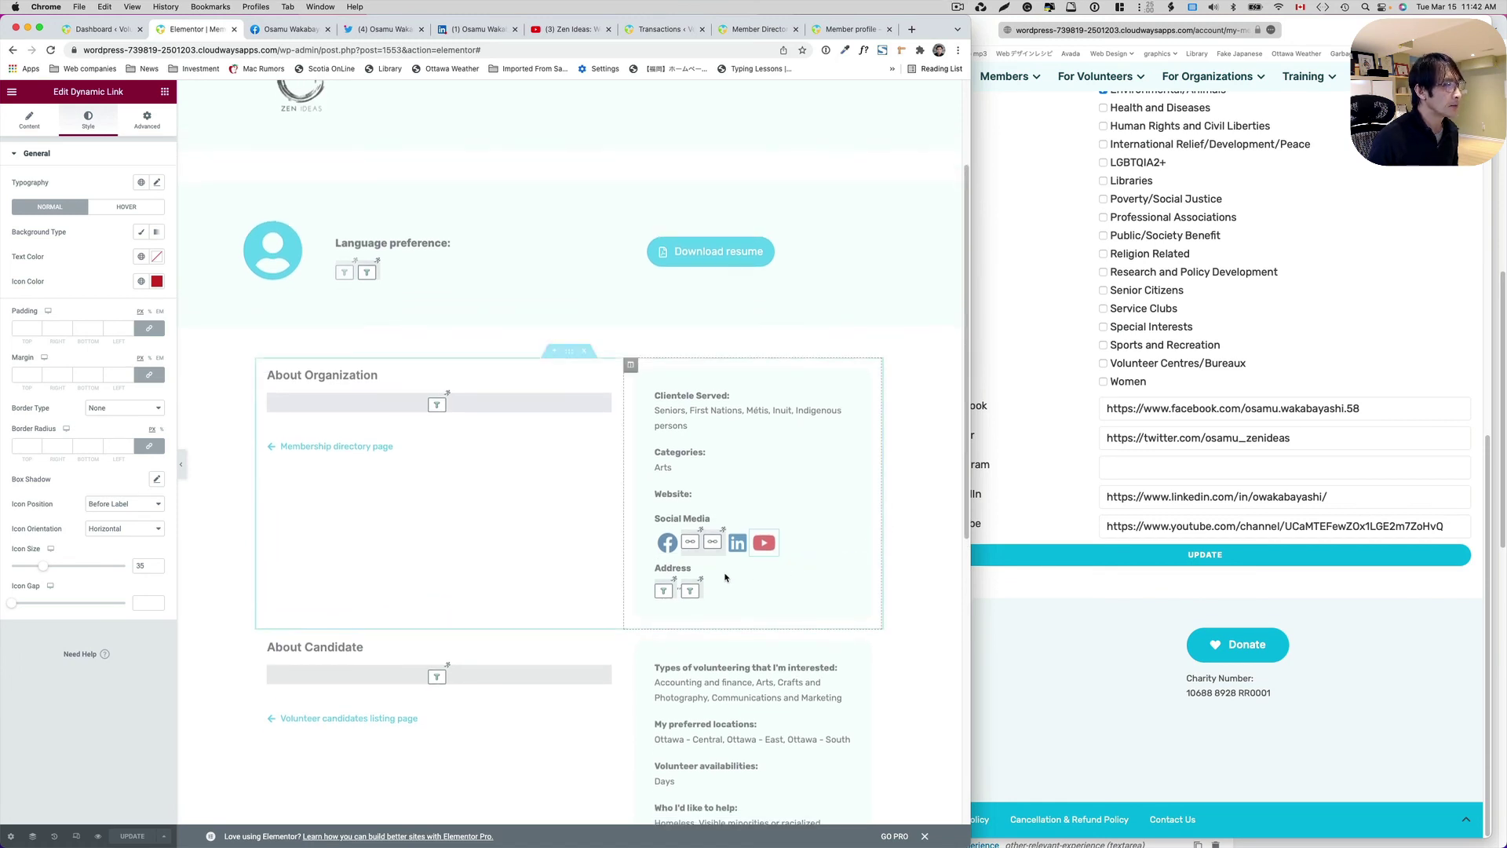
Step: Open the Address field's settings in Elementor and select its mepr-address-one meta key
click(28, 121)
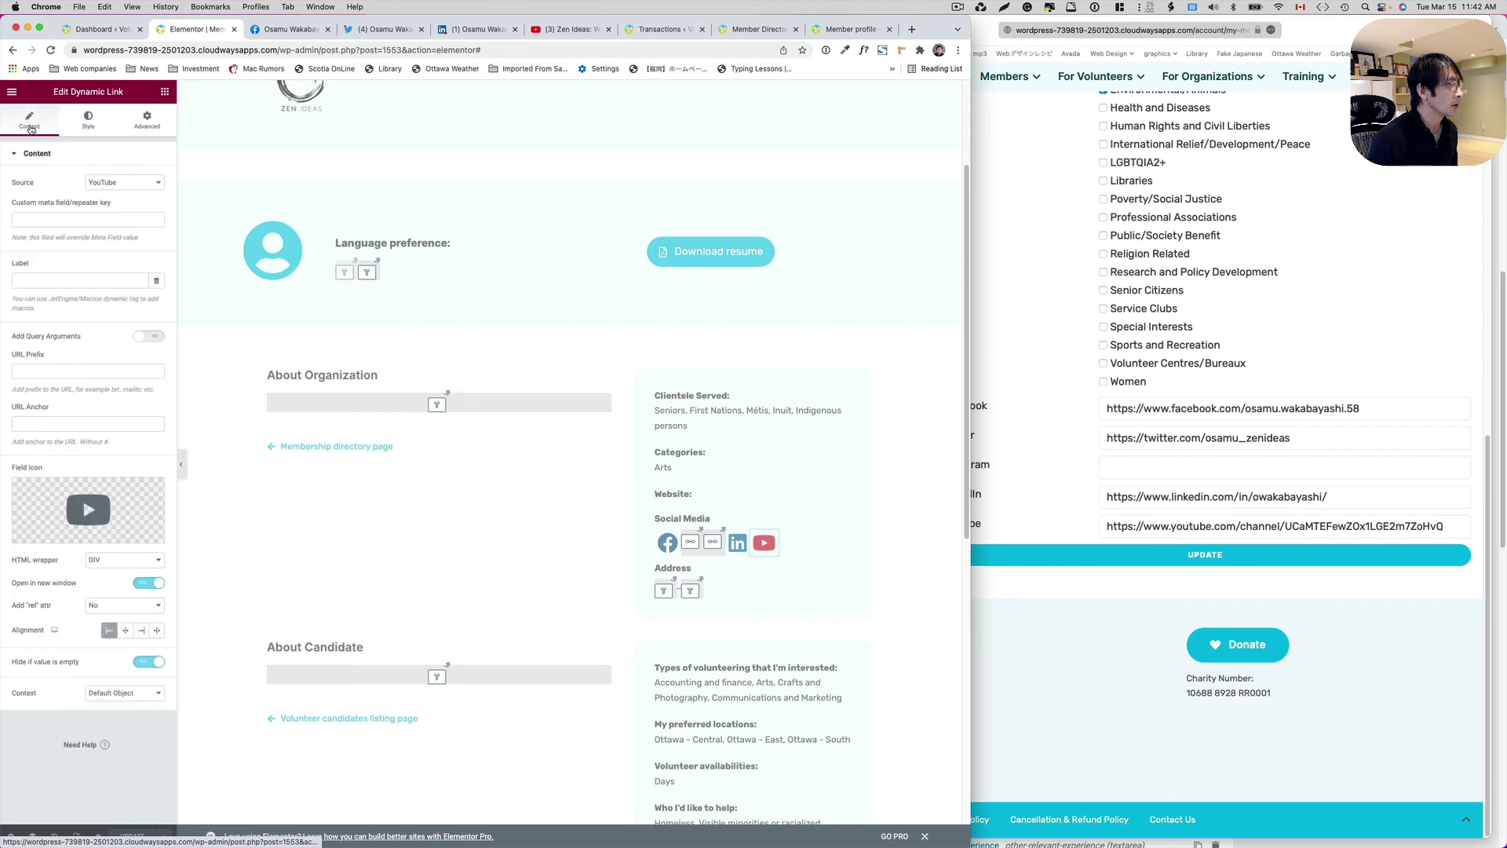
click(666, 589)
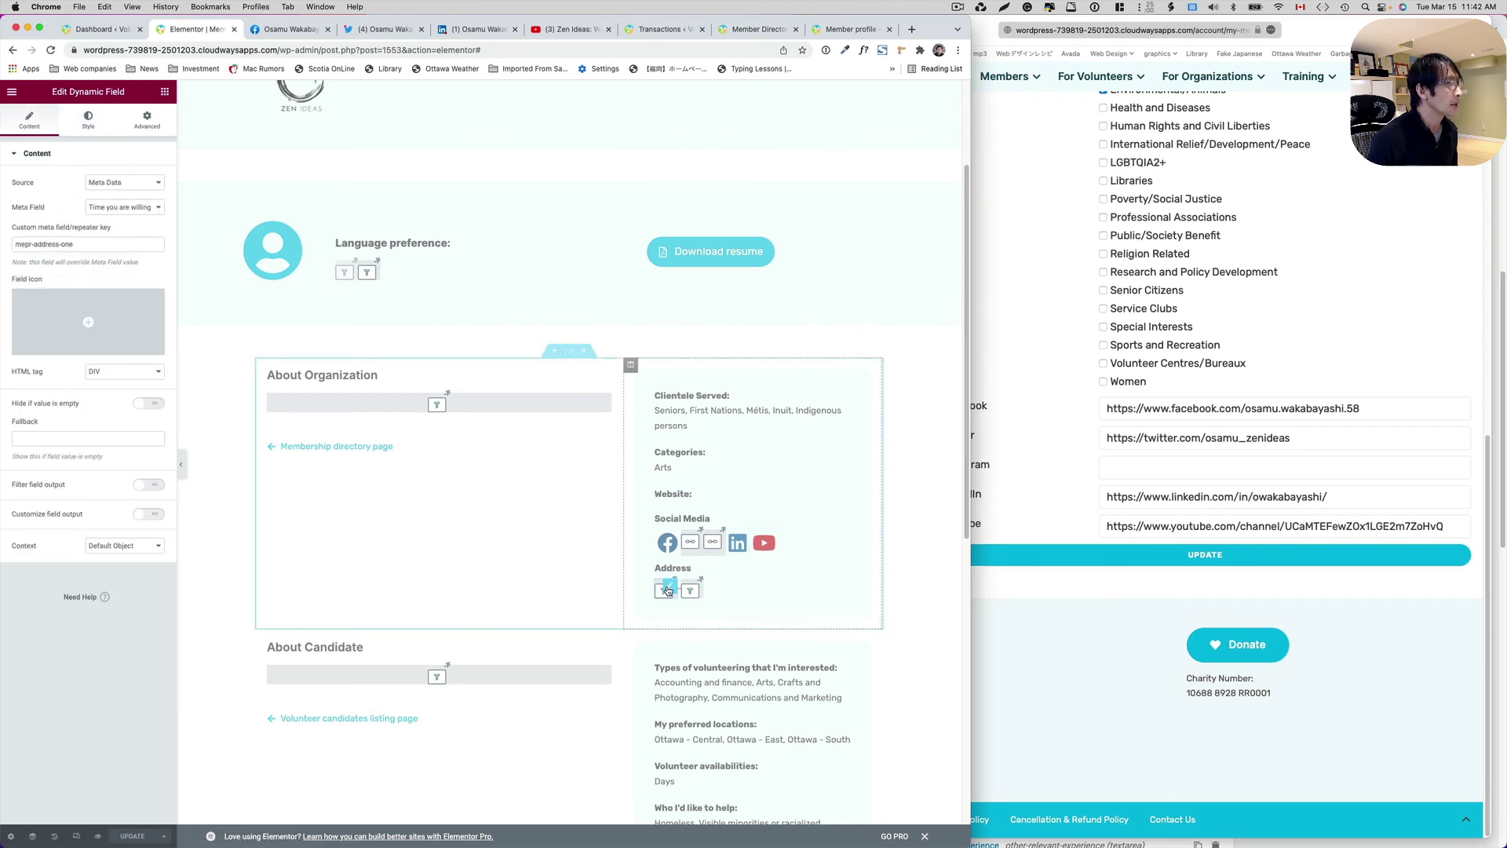
drag(87, 244, 2, 243)
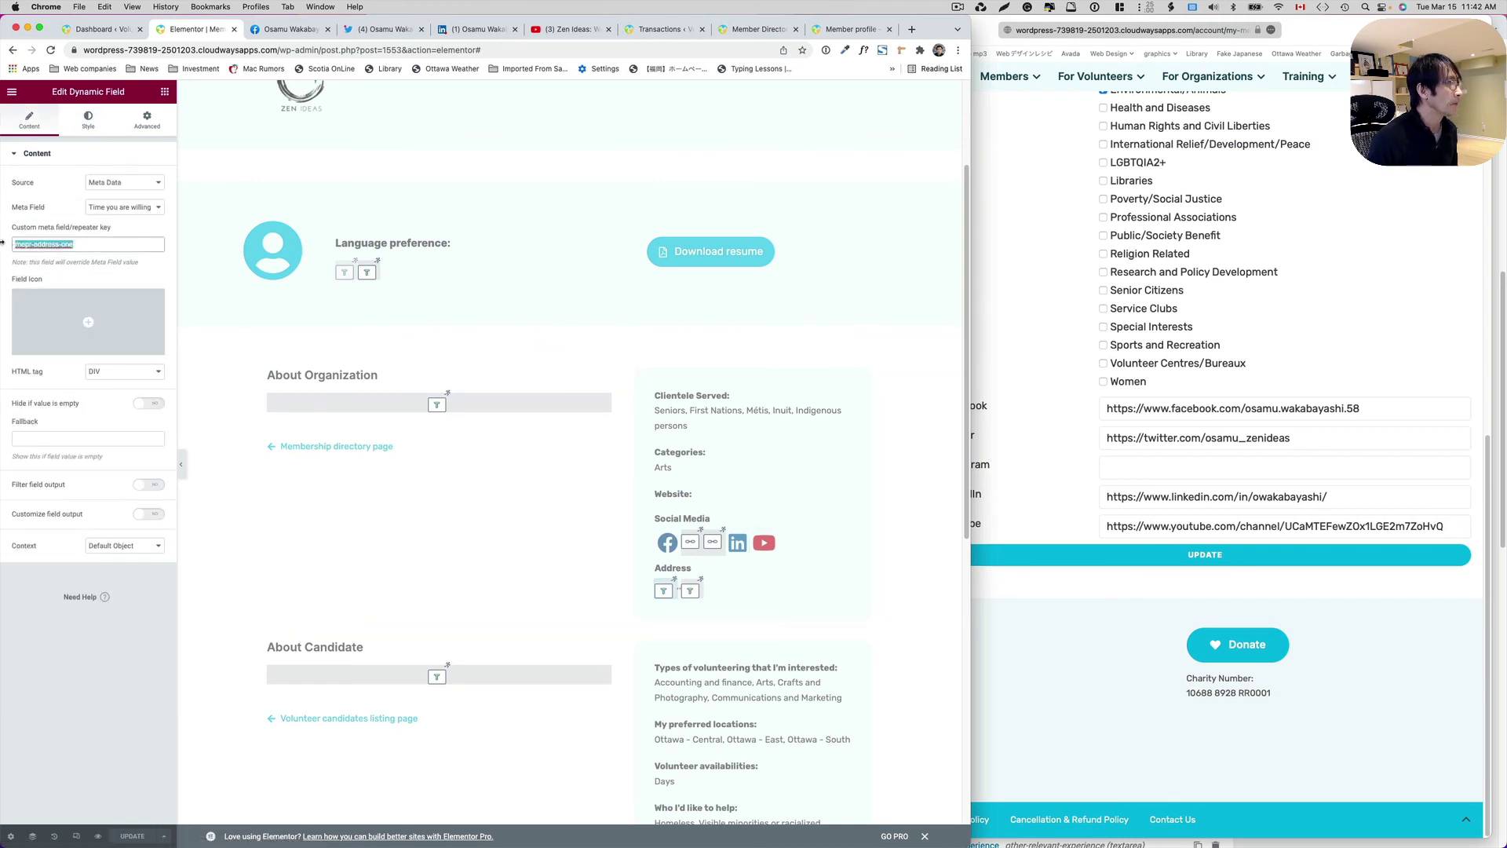
Step: Review the address and organization fields on the member's My Account page, then return to Elementor
click(1083, 265)
scroll(996, 382, up, 5)
scroll(1005, 422, up, 10)
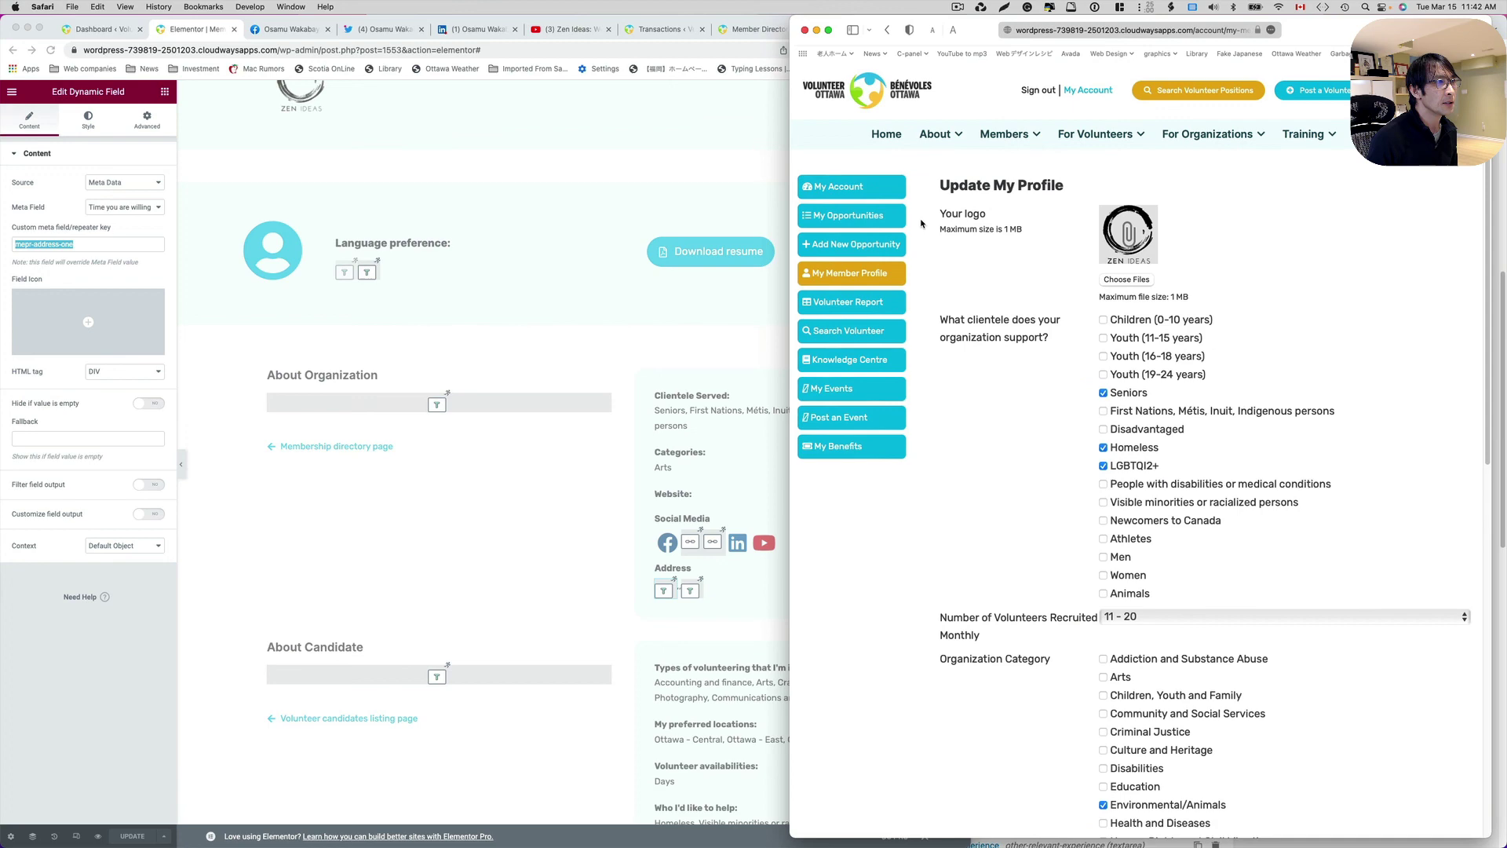
click(852, 191)
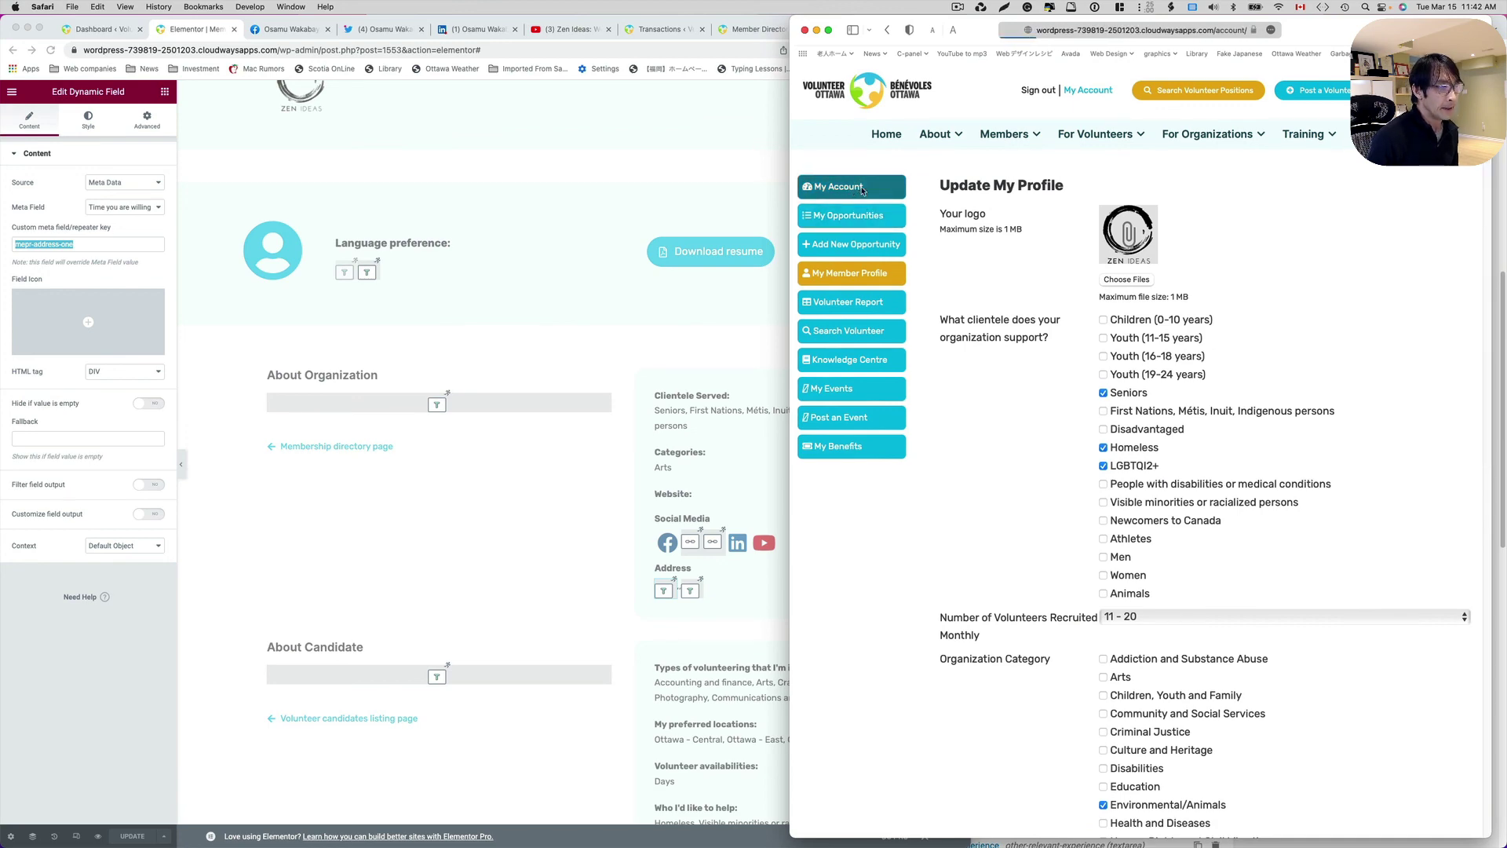
scroll(1107, 417, down, 5)
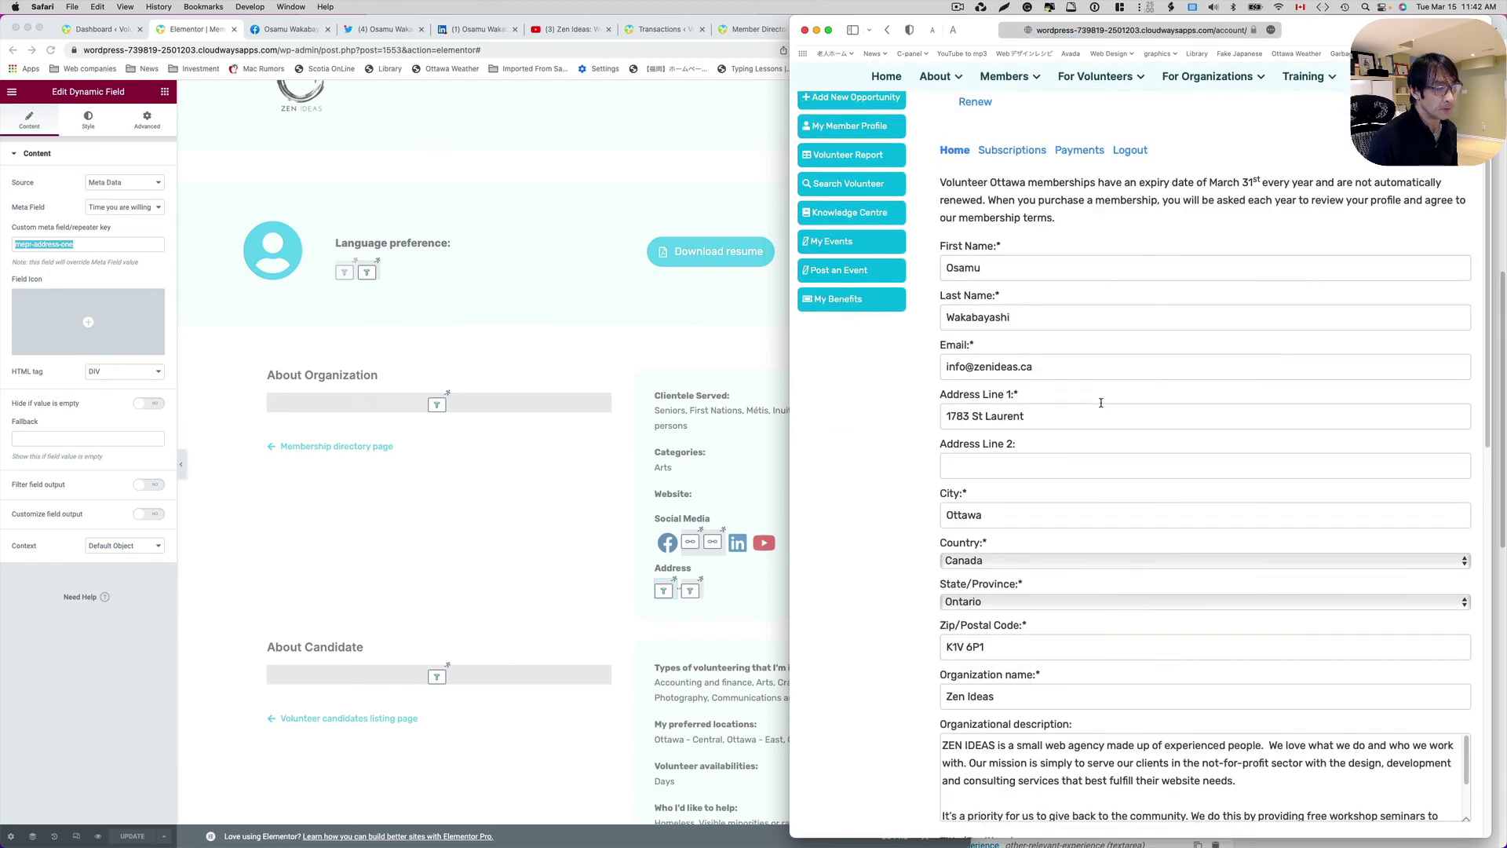
scroll(1102, 444, down, 5)
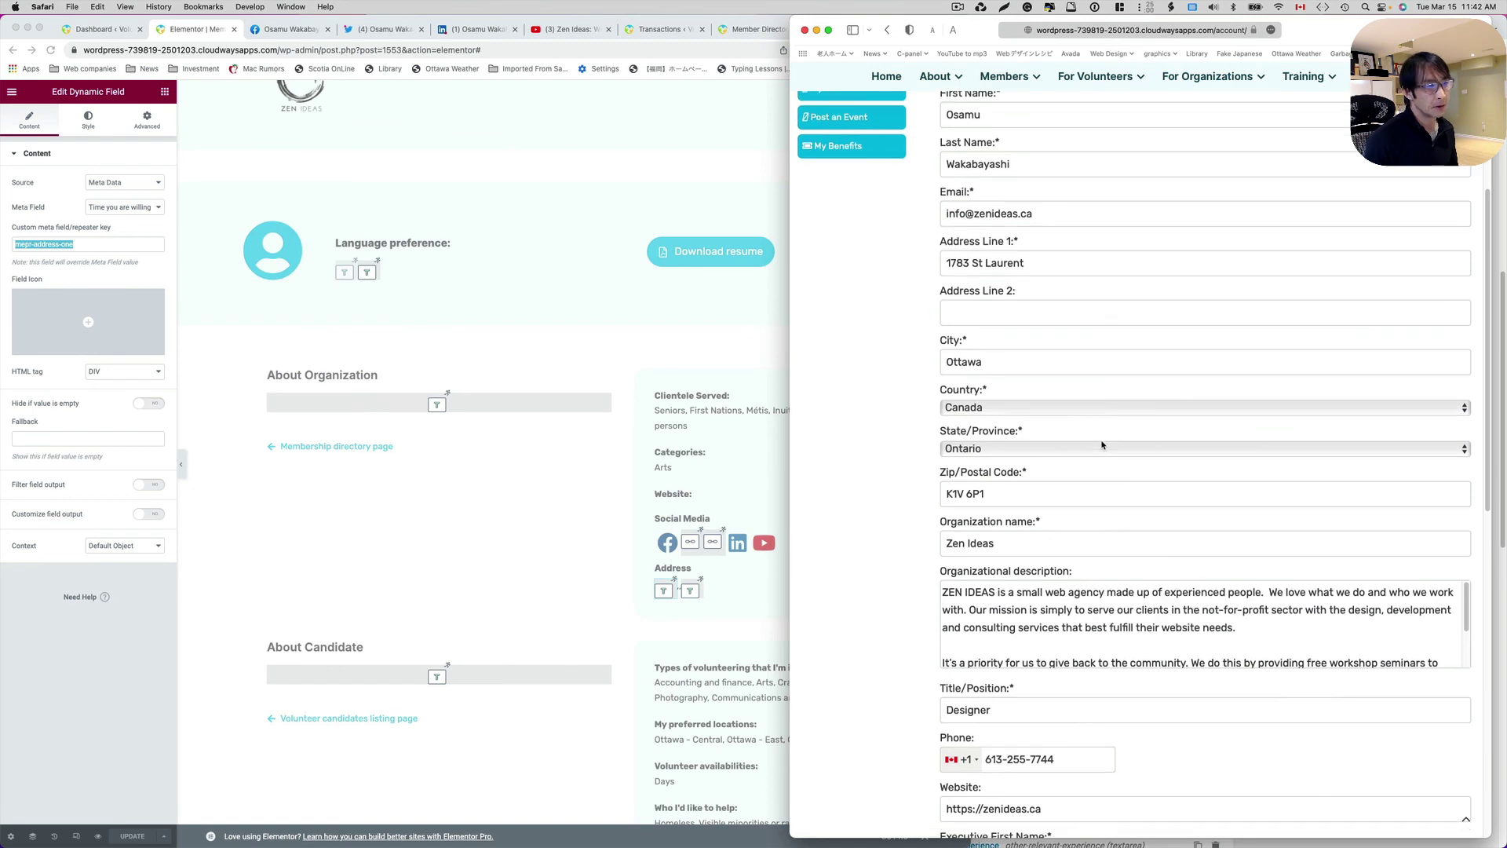
scroll(1098, 437, up, 2)
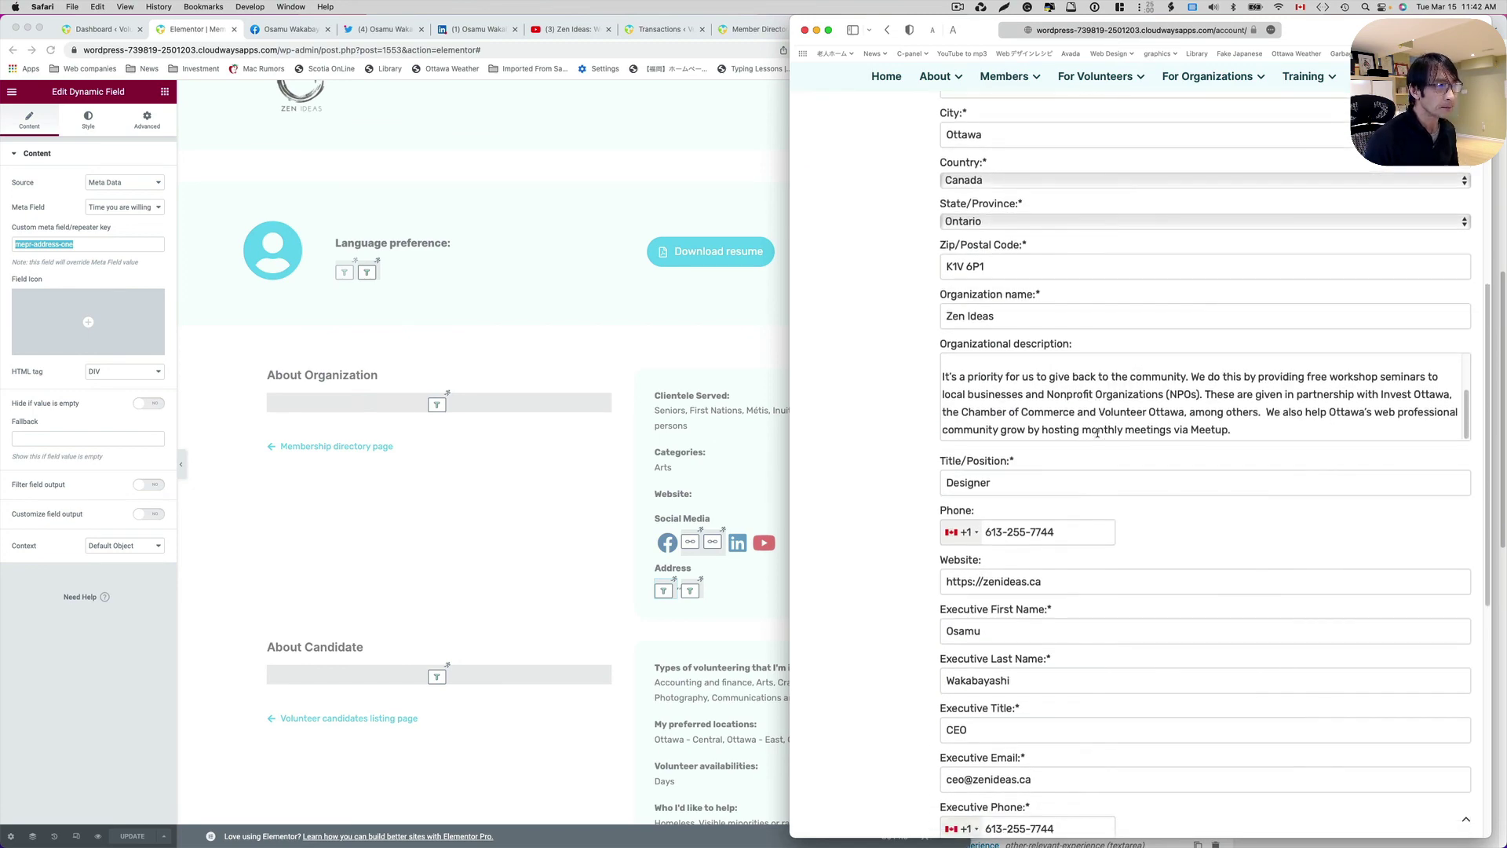
drag(958, 400, 1036, 508)
click(1058, 547)
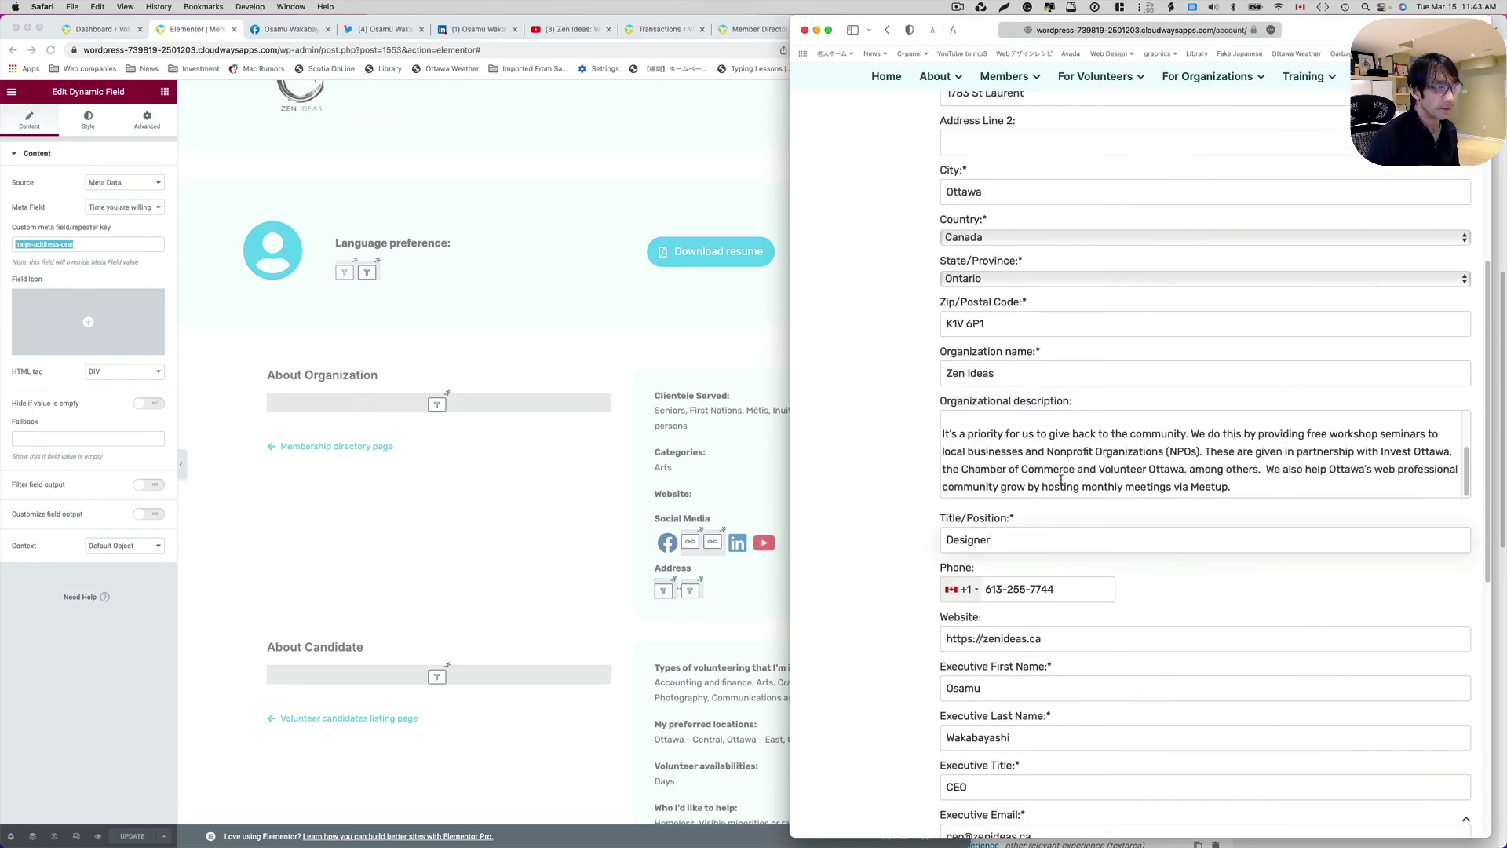
scroll(1055, 534, down, 3)
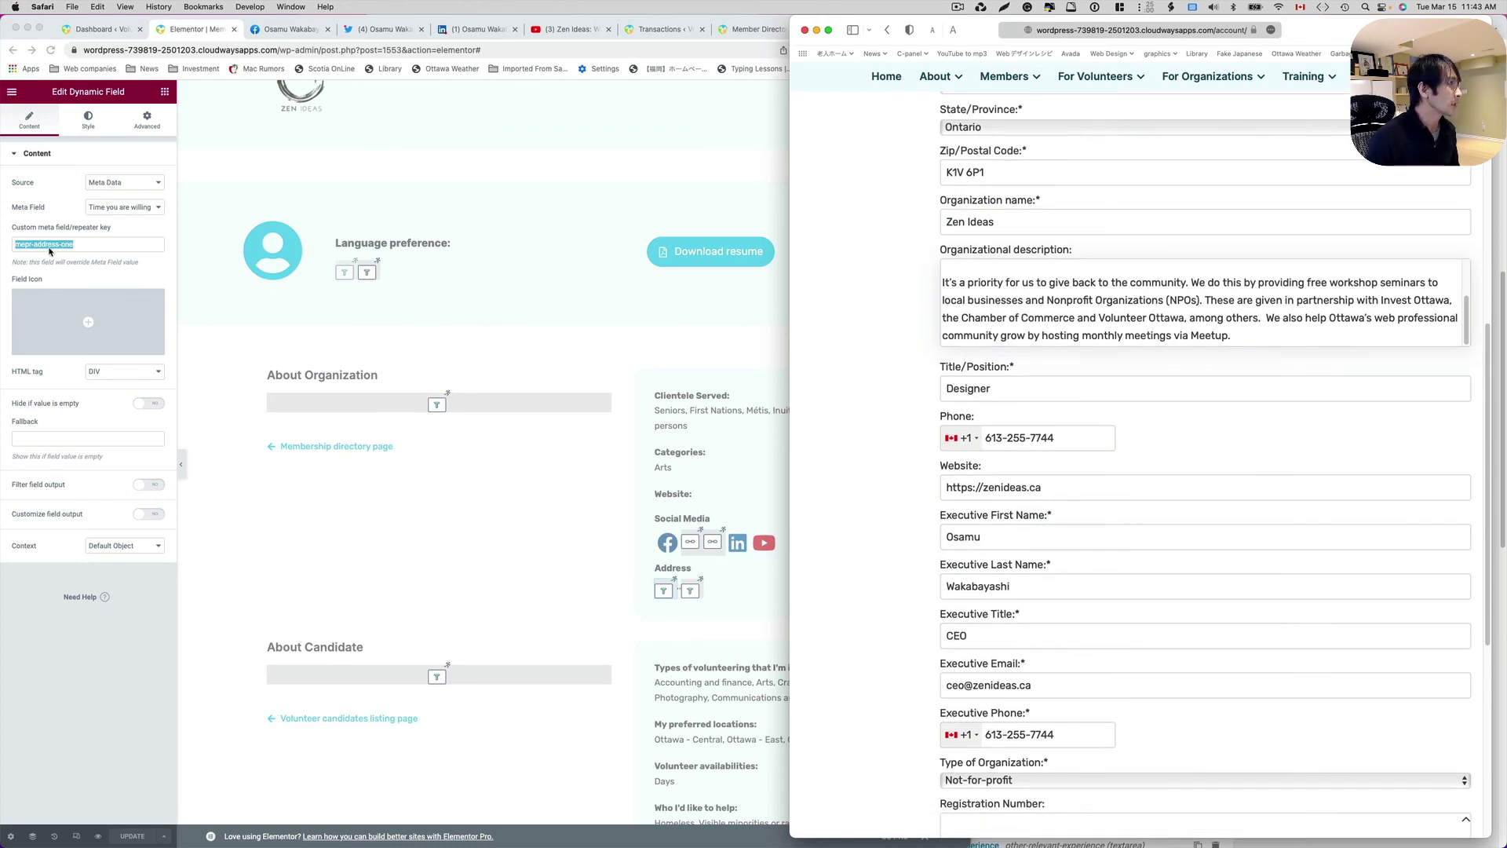
click(24, 244)
Step: Select the whole mepr-address-one meta key, then view the live Zen Ideas member profile
click(66, 244)
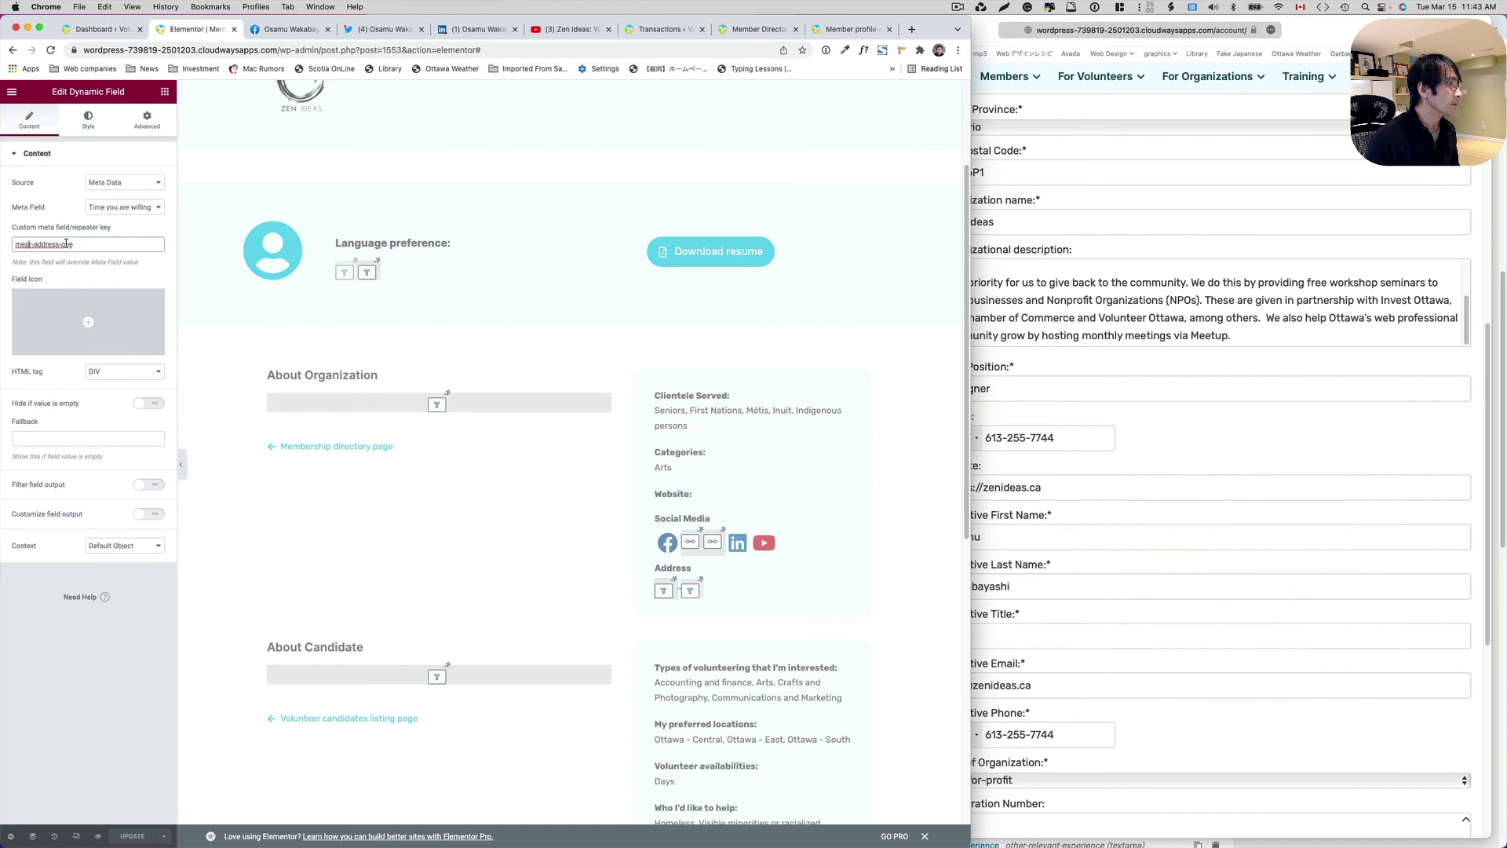
triple_click(76, 244)
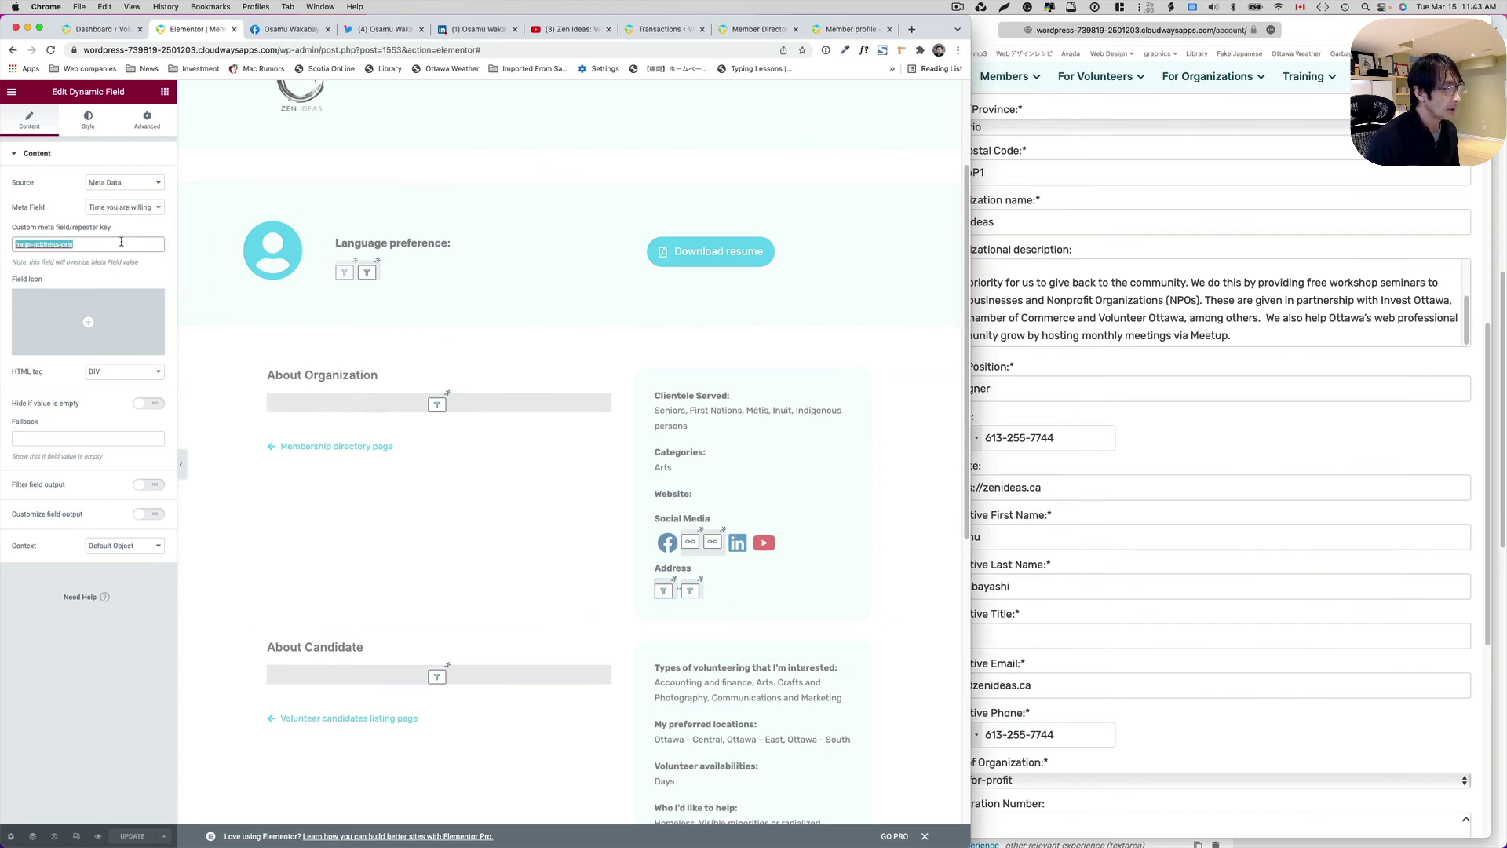
key(super+9)
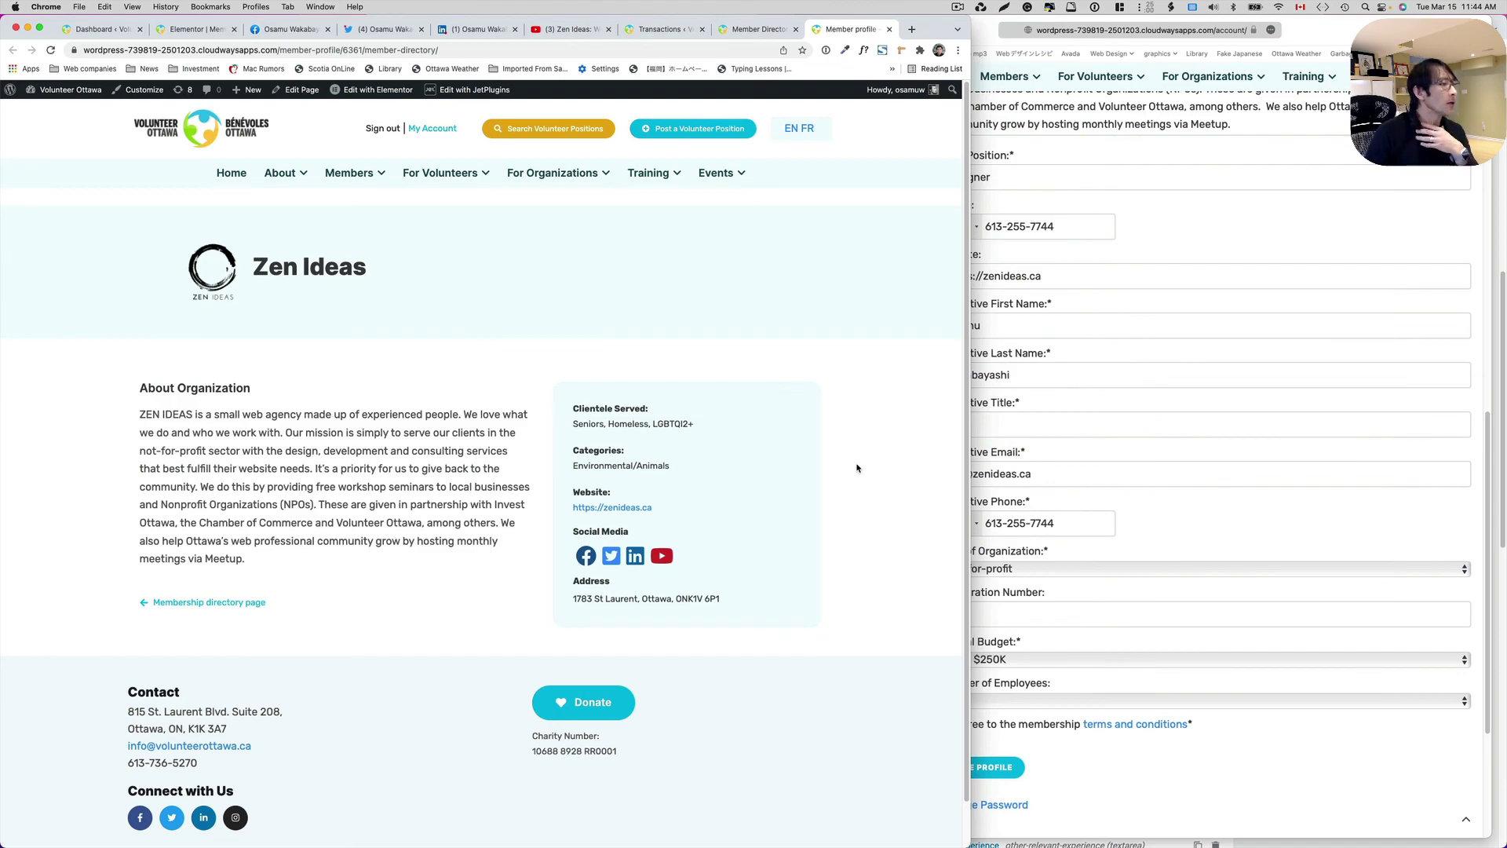